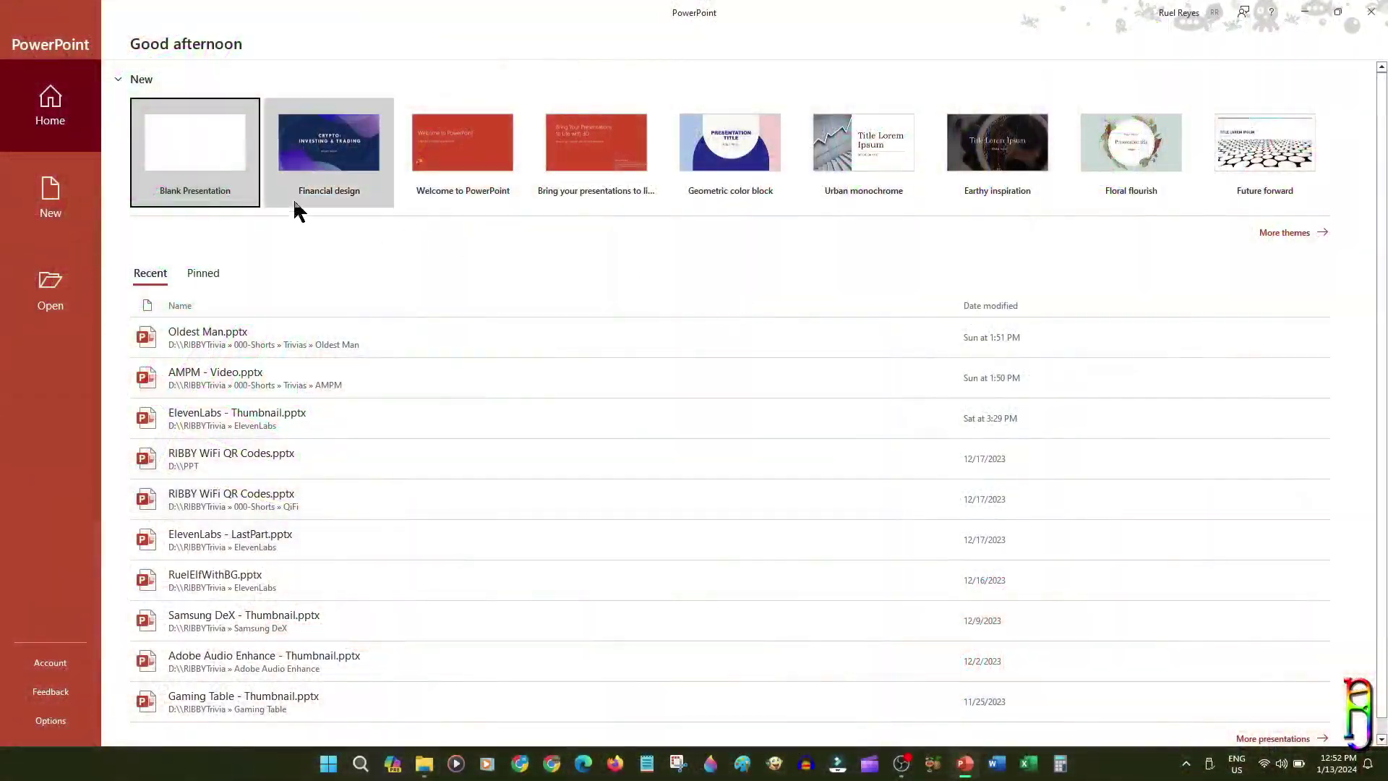
Step: Create a blank Presentation1 and view the Account page before returning to the title slide
left_click(205, 136)
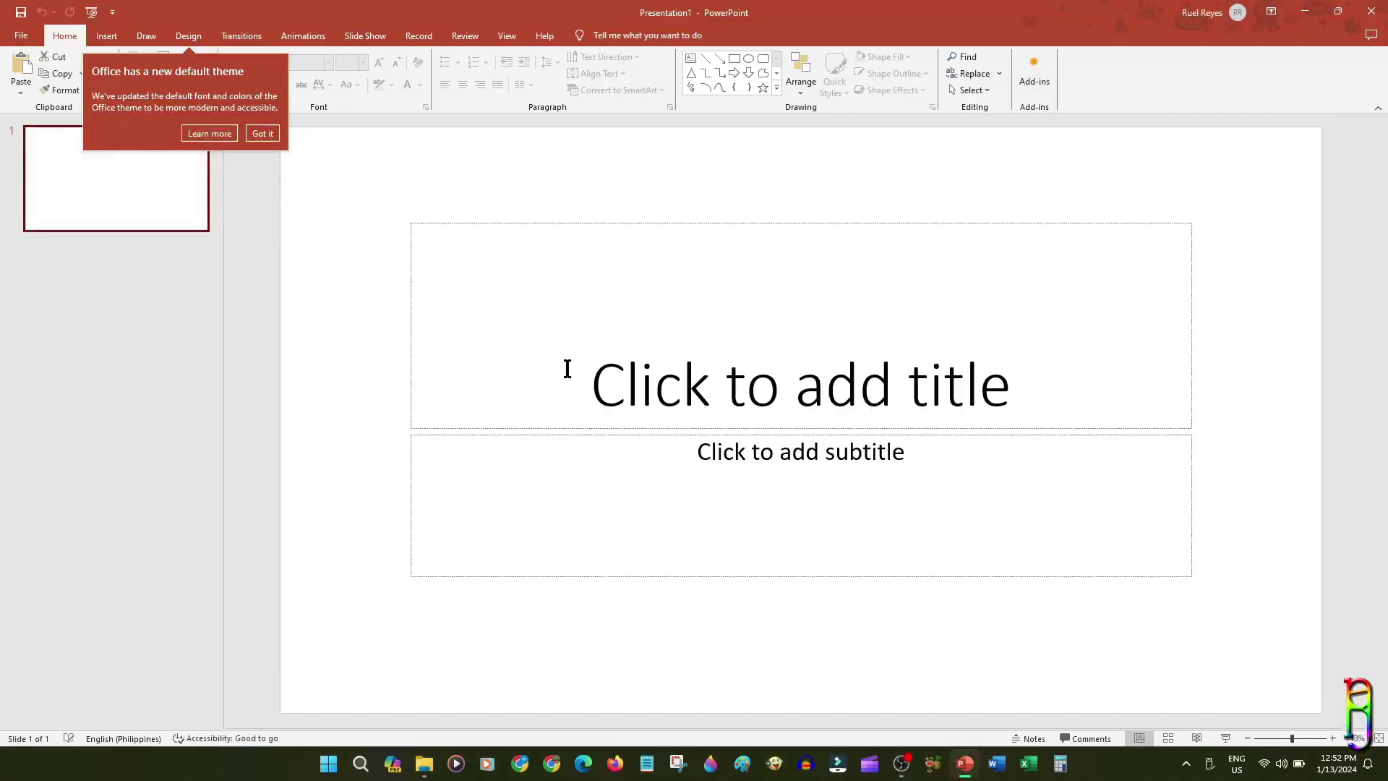
left_click(312, 208)
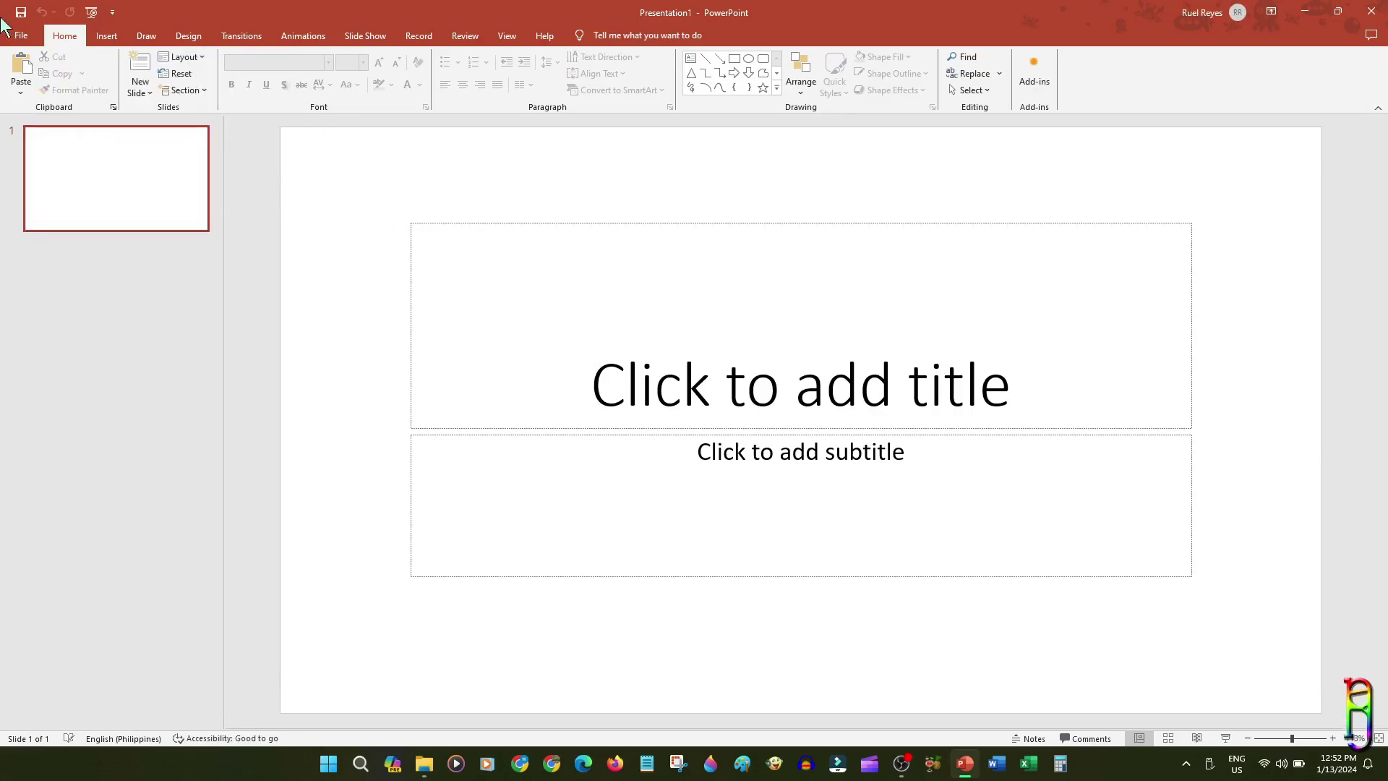
left_click(15, 34)
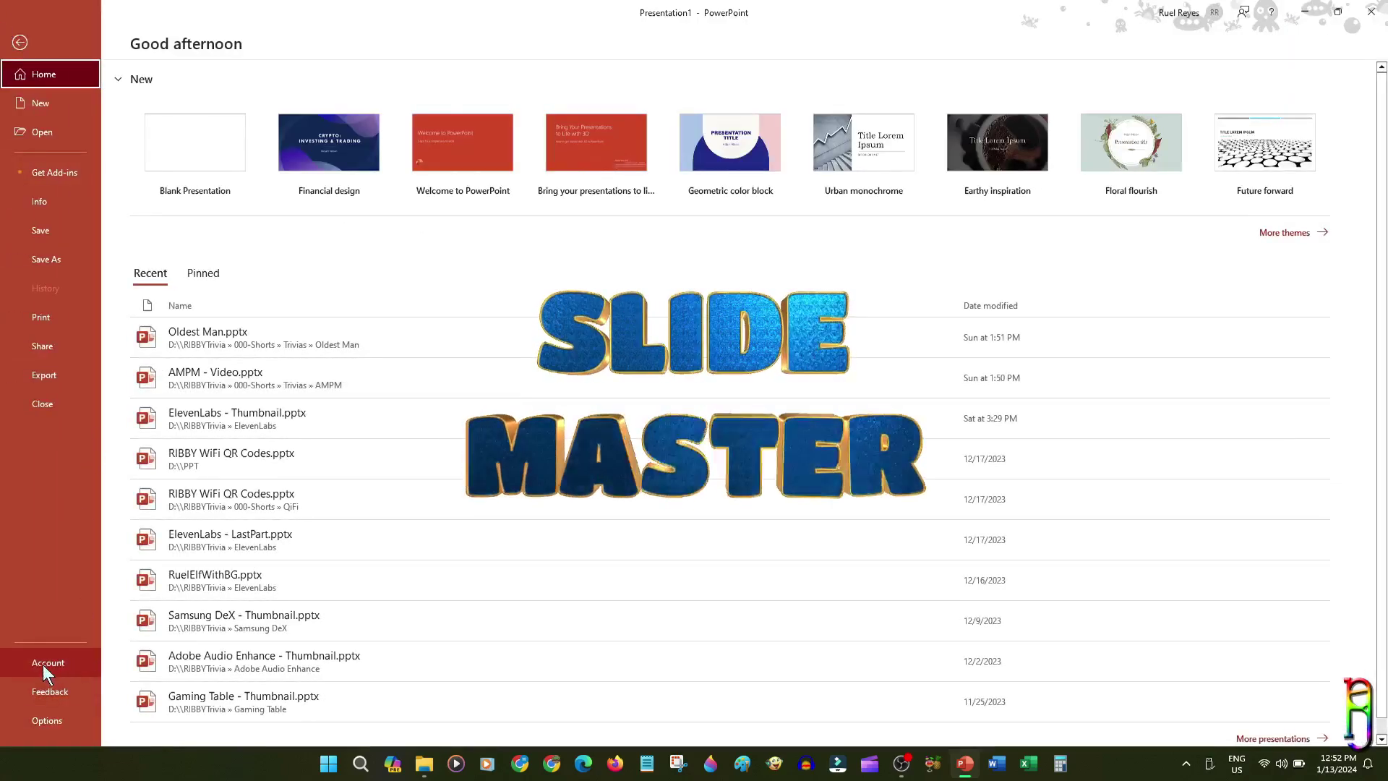
left_click(44, 665)
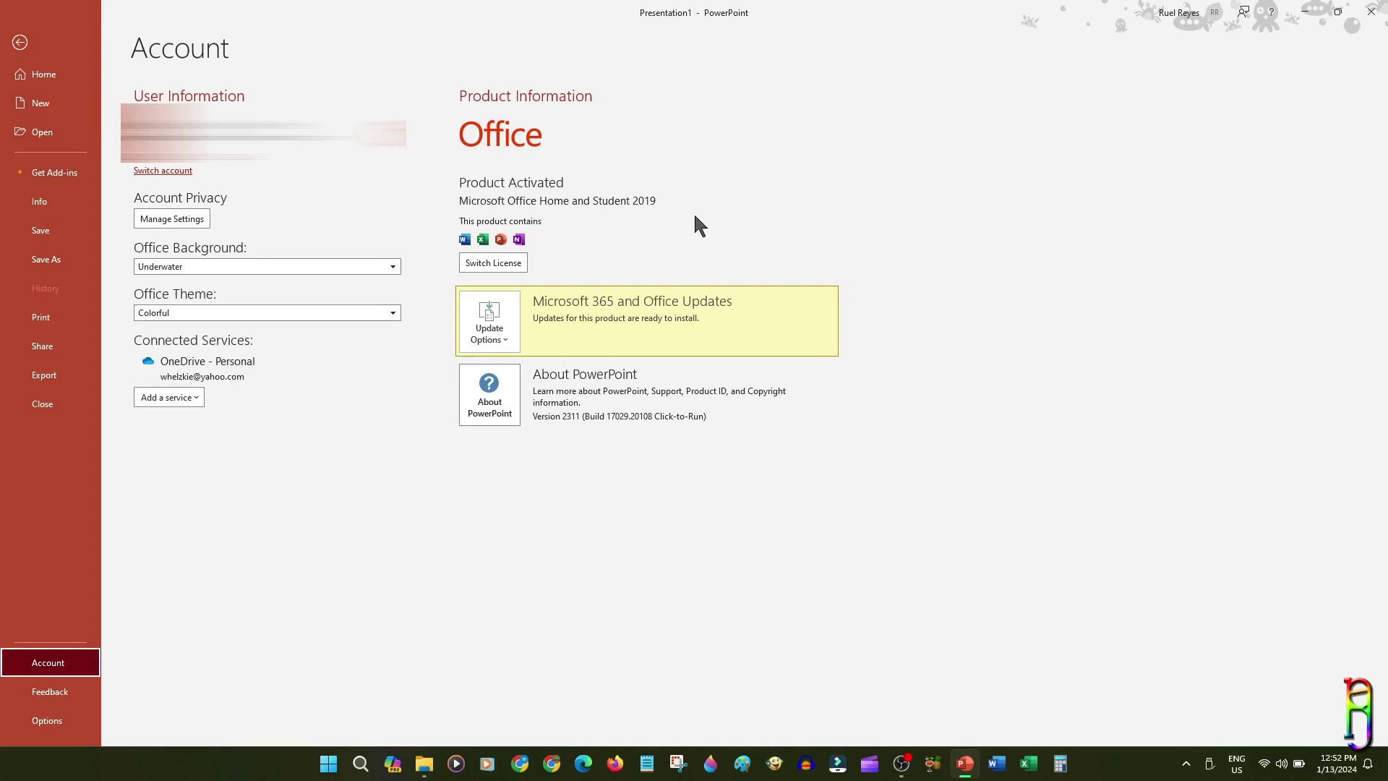
left_click(19, 44)
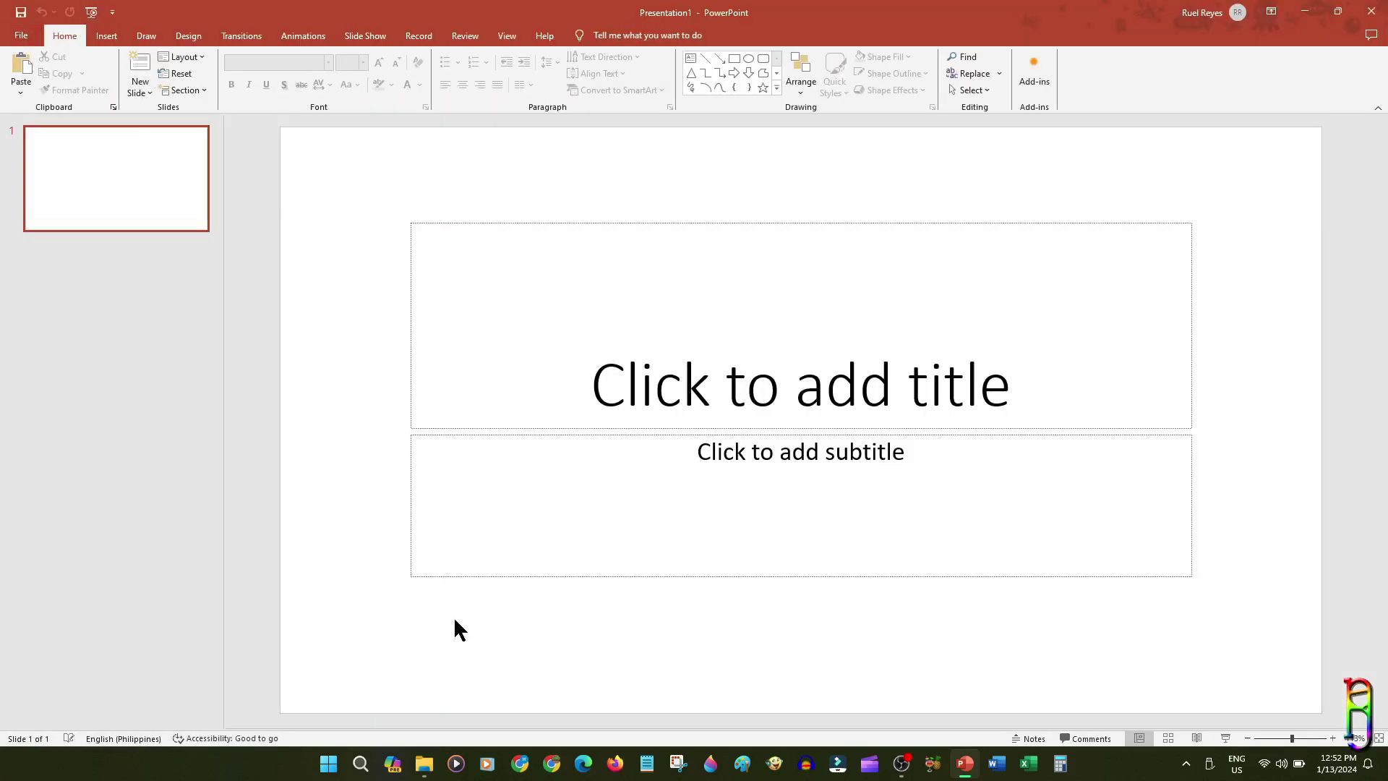
Step: Add a second slide, then duplicate slides 1 and 2 to make four slides
right_click(111, 271)
left_click(51, 273)
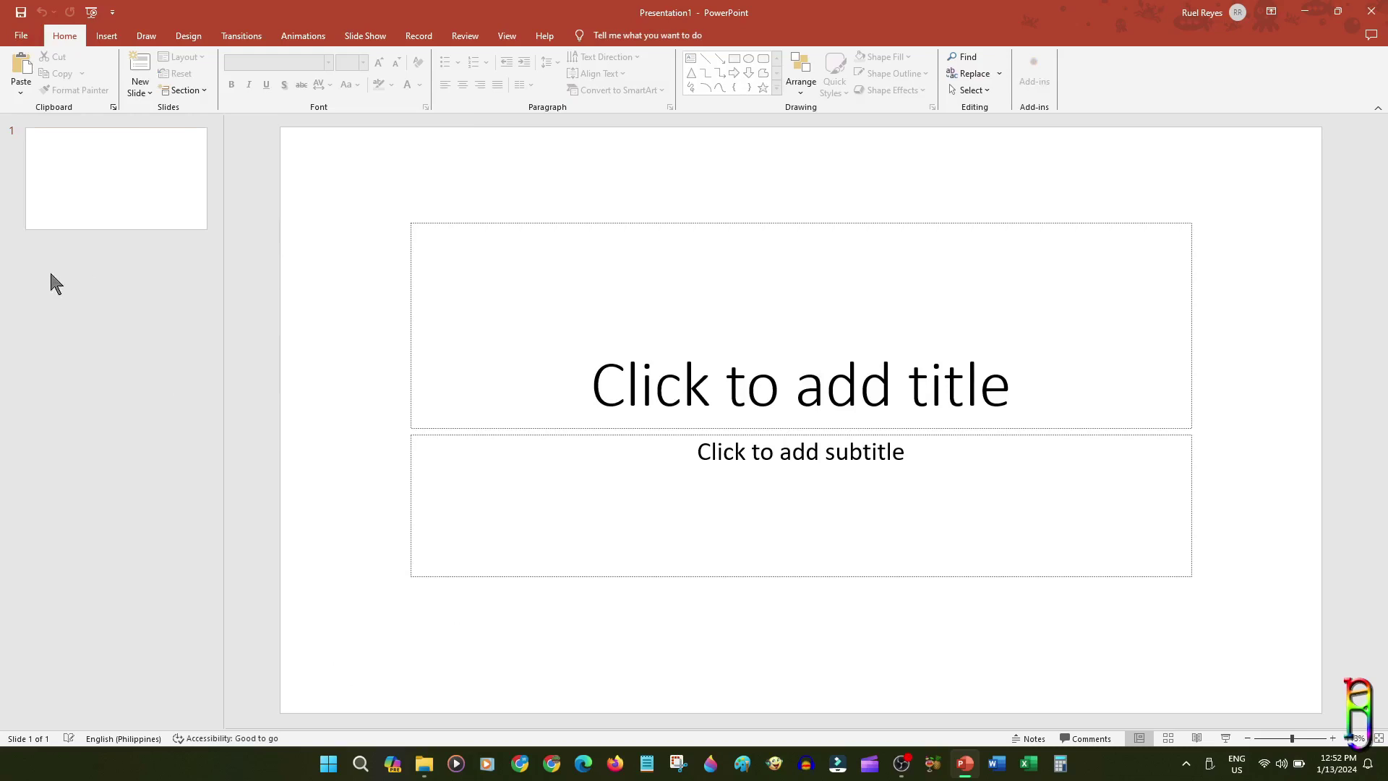
left_click(93, 205, "ctrl")
right_click(95, 210)
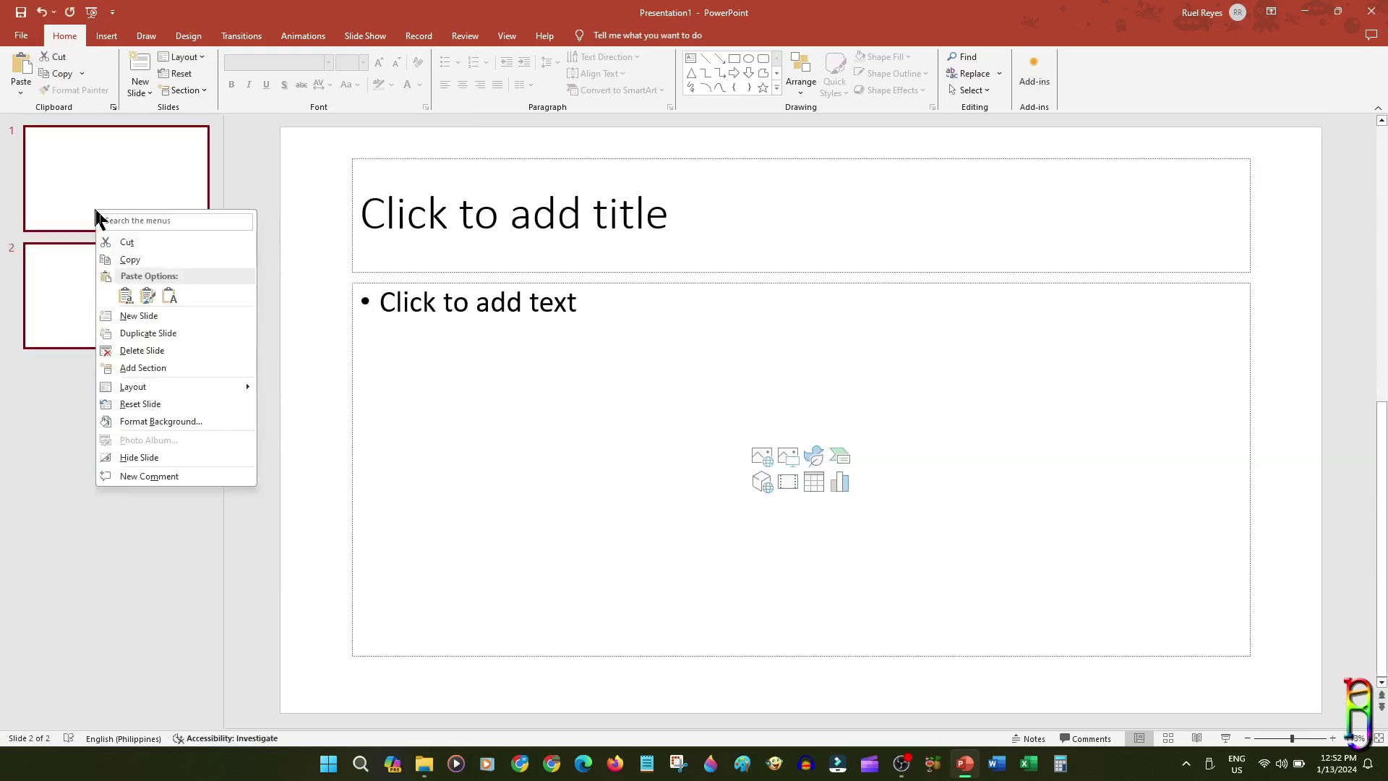
left_click(155, 334)
left_click(123, 210)
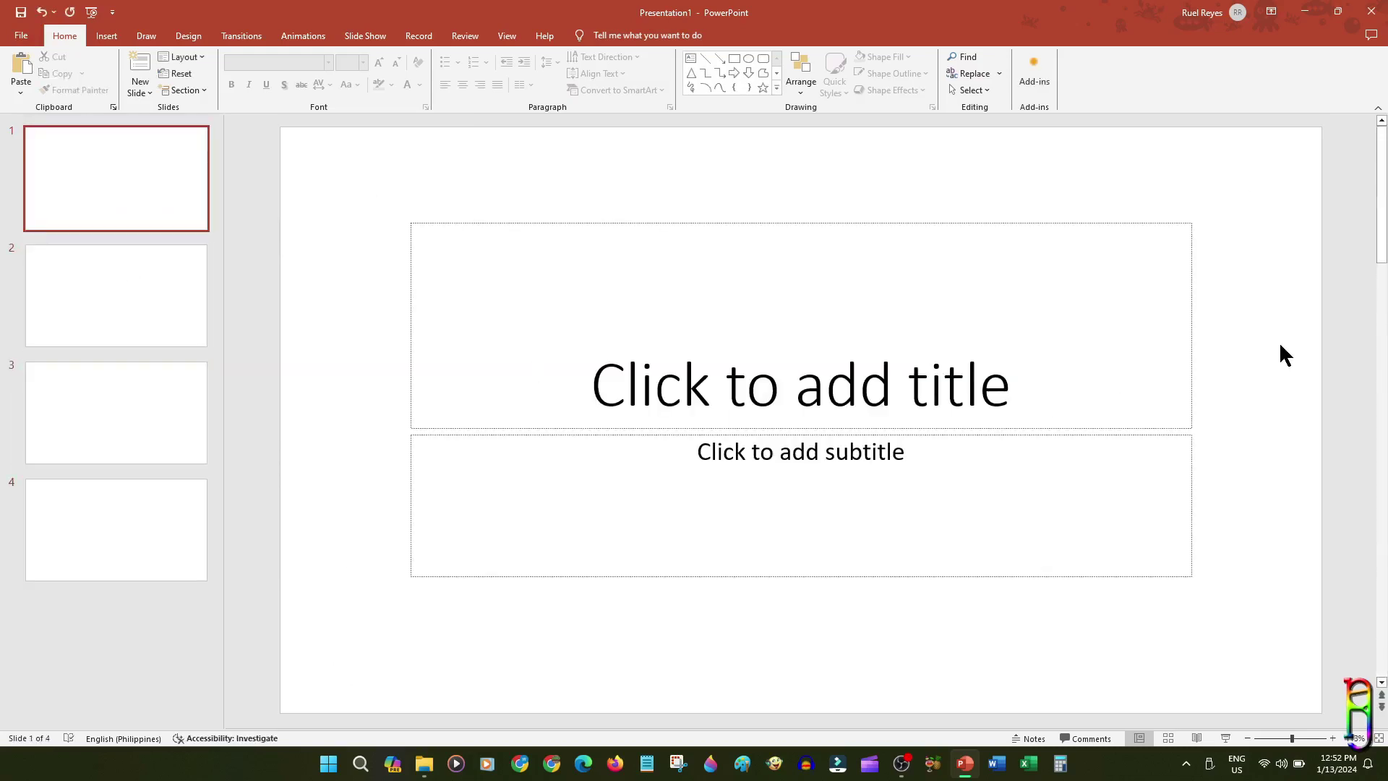
Step: Paste the RIBBY Trivia logo onto slide 1, shrink it to 0.92" by 1.03" and place it top-right
left_click(424, 763)
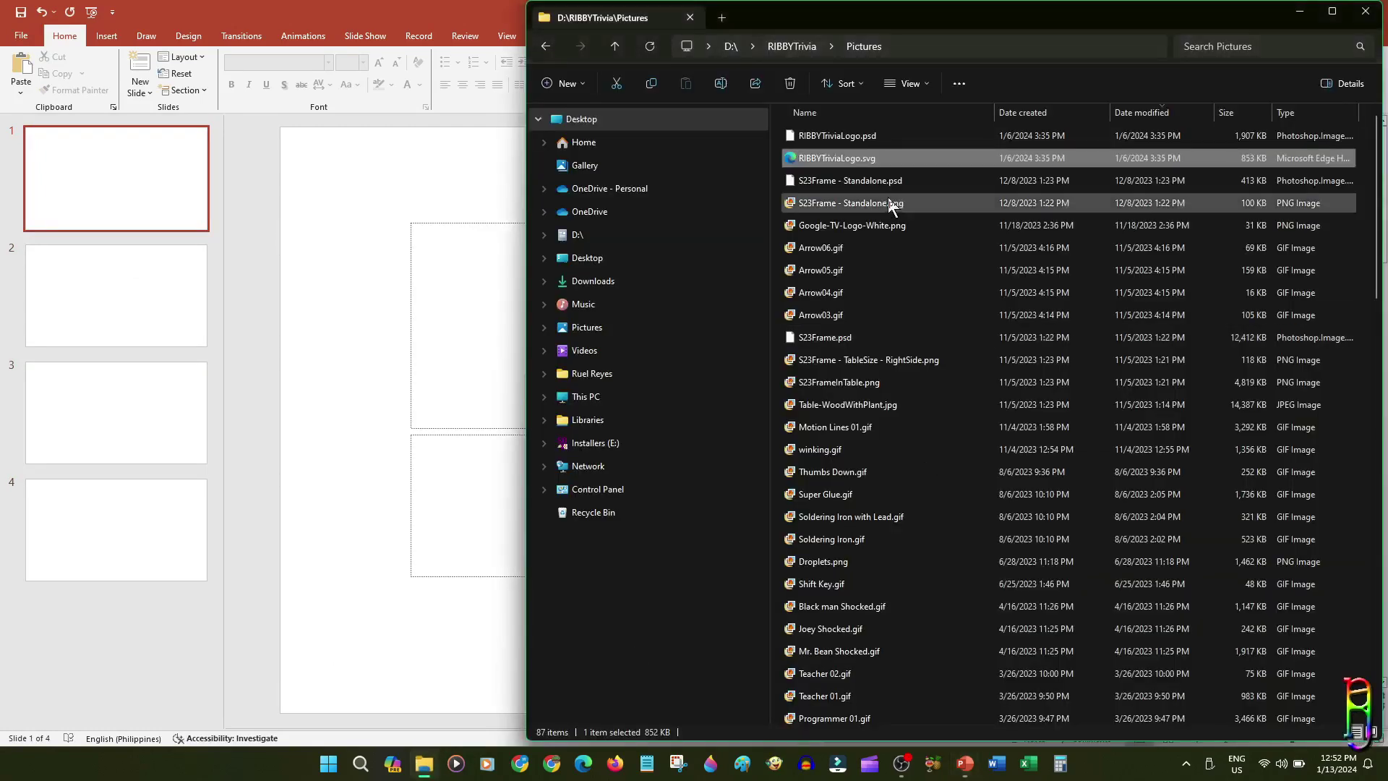
left_click(292, 182)
key("ctrl+v")
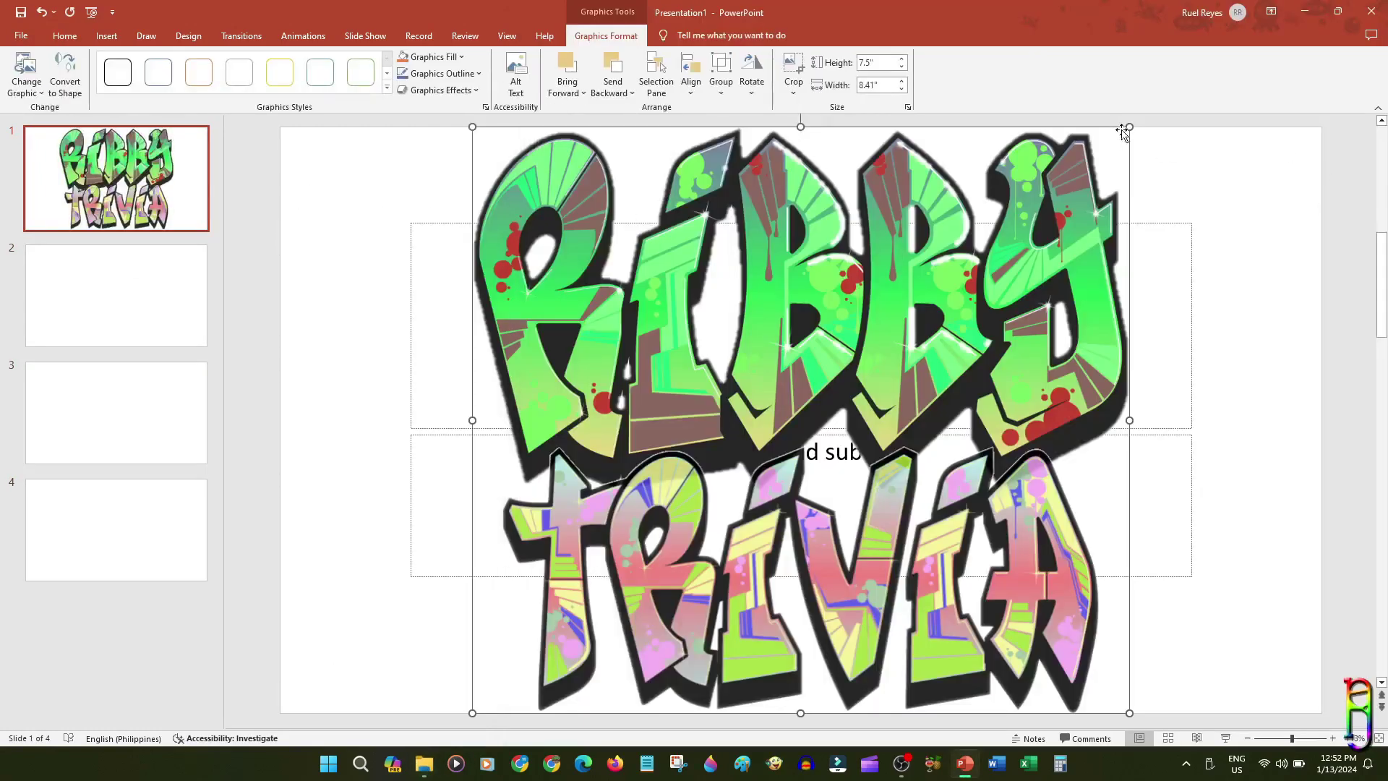
left_click_drag(1131, 129, 1248, 190)
left_click(1259, 355)
left_click(194, 269)
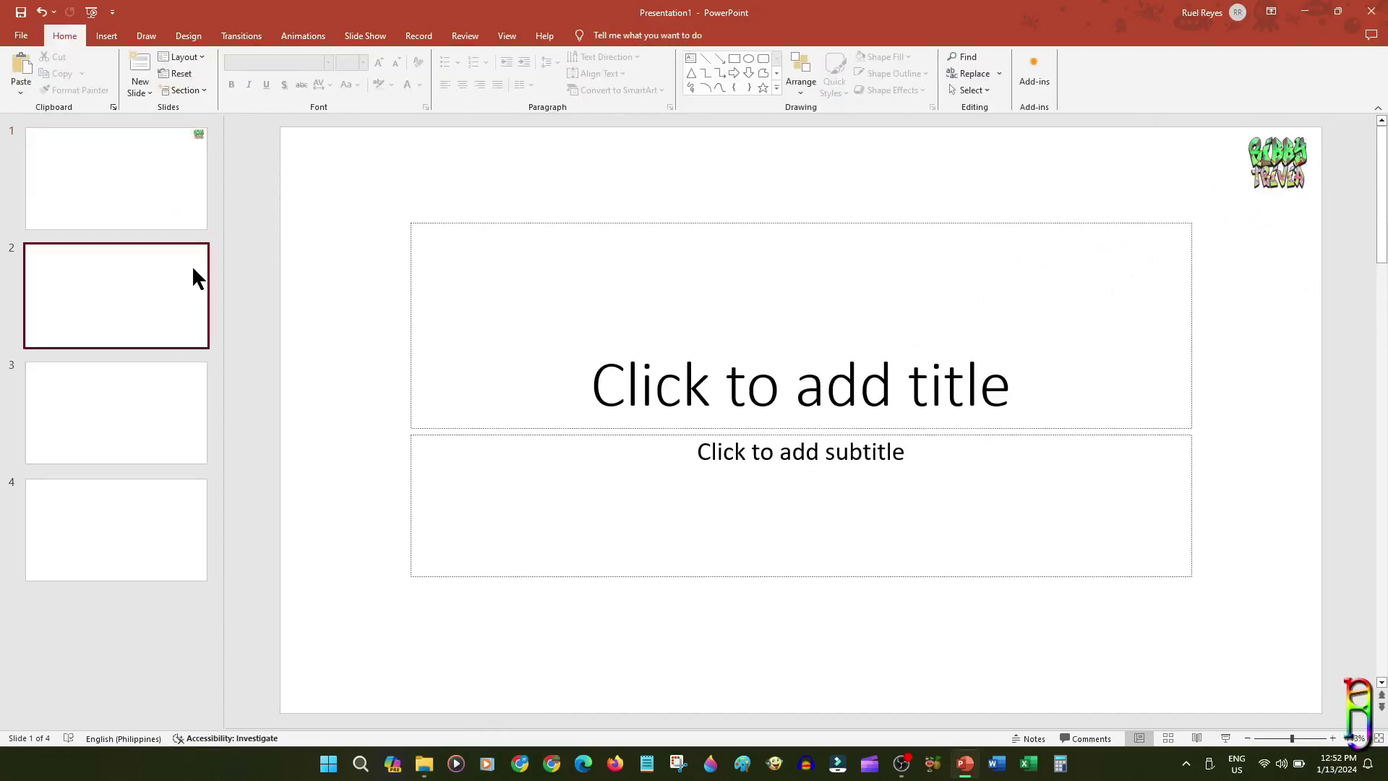
left_click(154, 166)
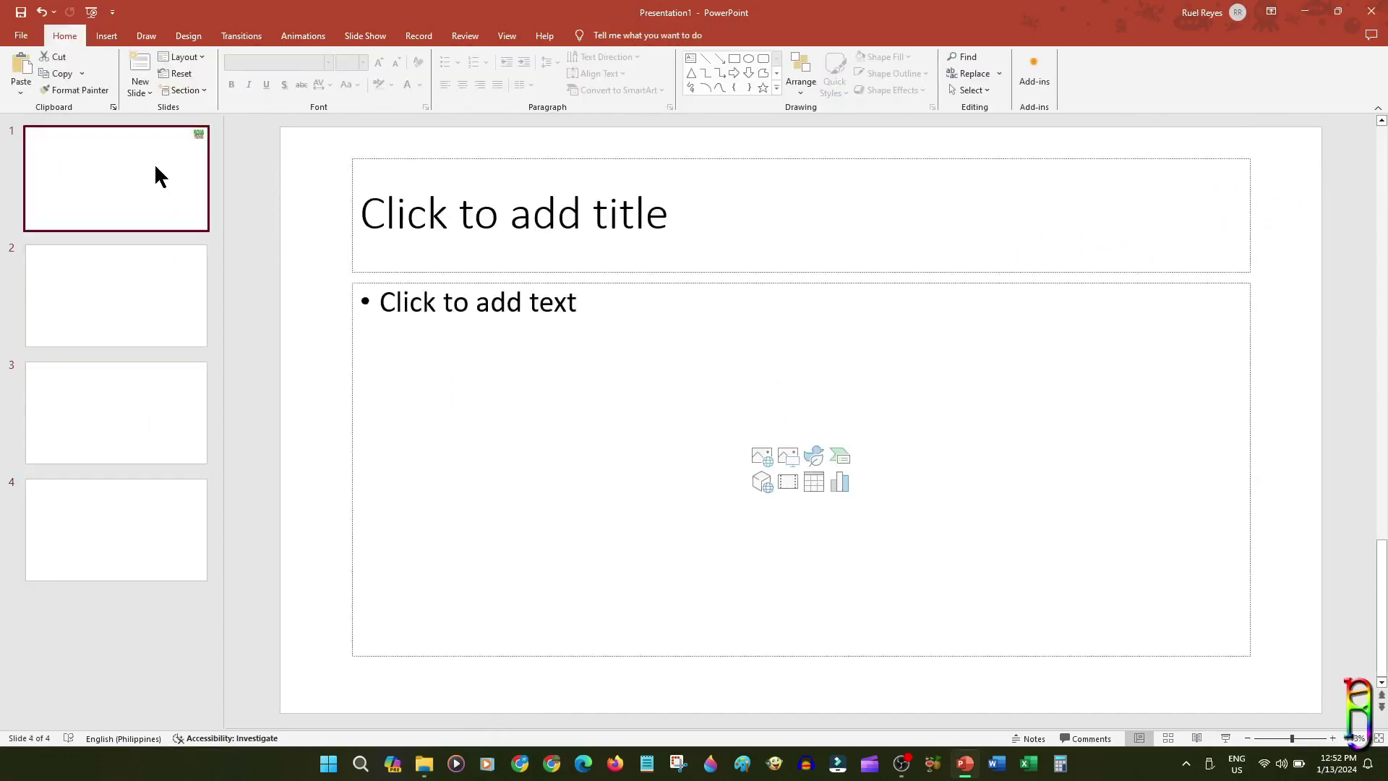
left_click(147, 282)
key("ctrl+v")
left_click(116, 470)
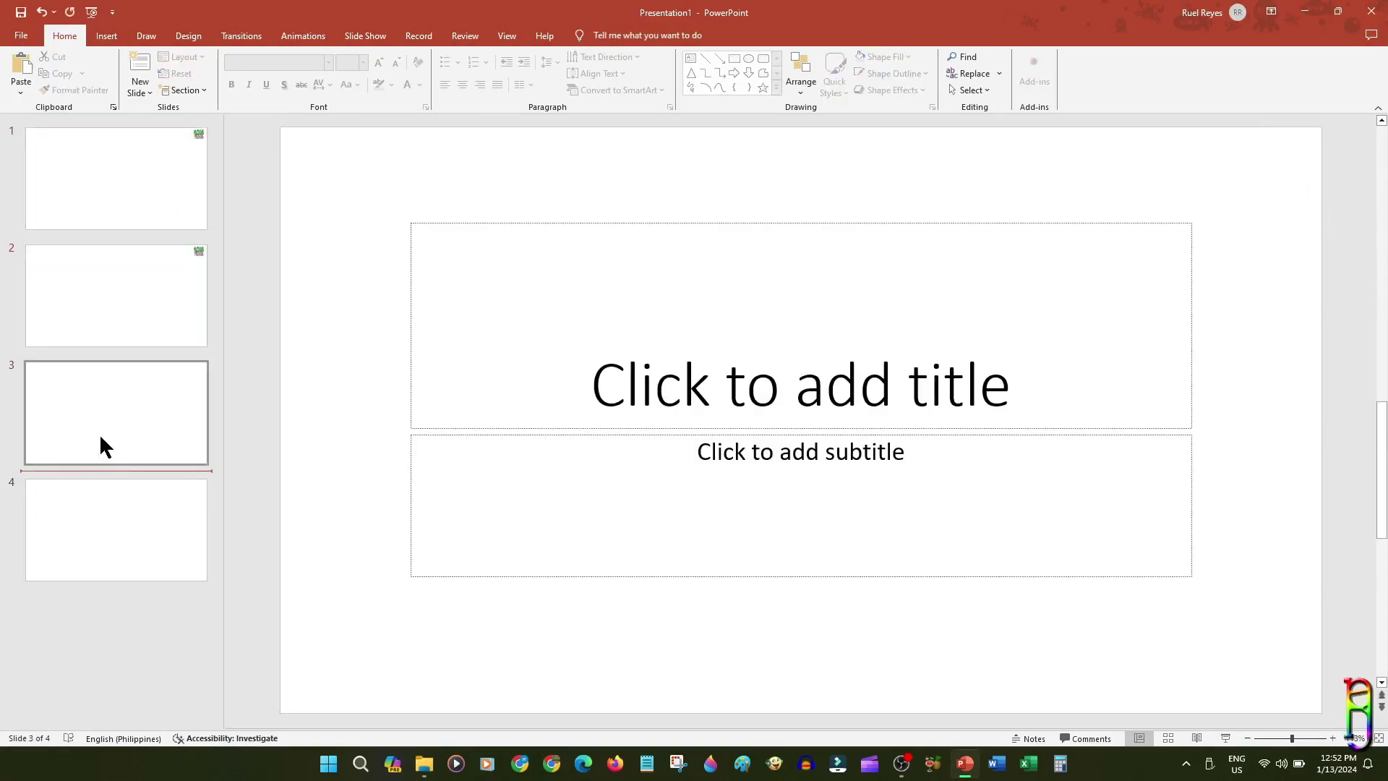
left_click(100, 436)
key("ctrl+v")
left_click(103, 509)
key("ctrl+v")
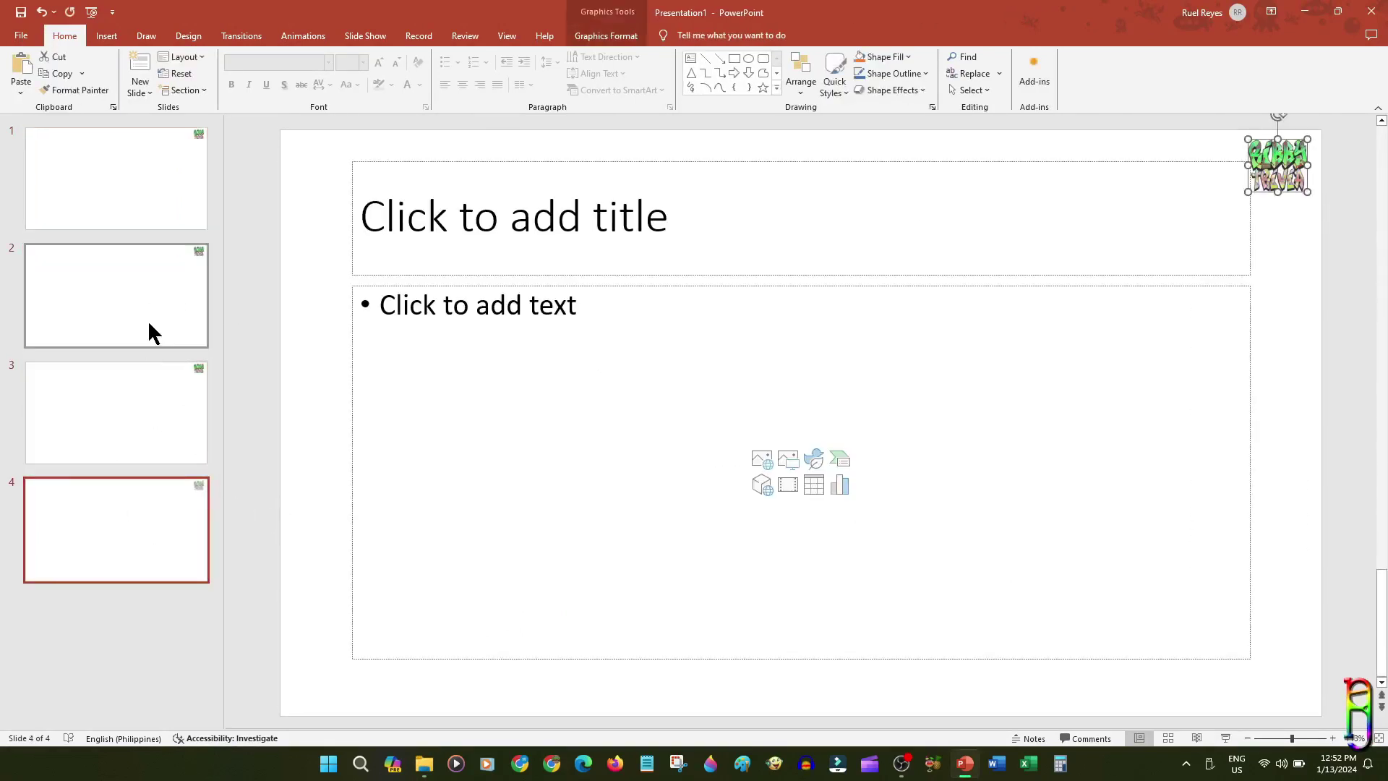
left_click(147, 319)
left_click_drag(1278, 164, 1241, 165)
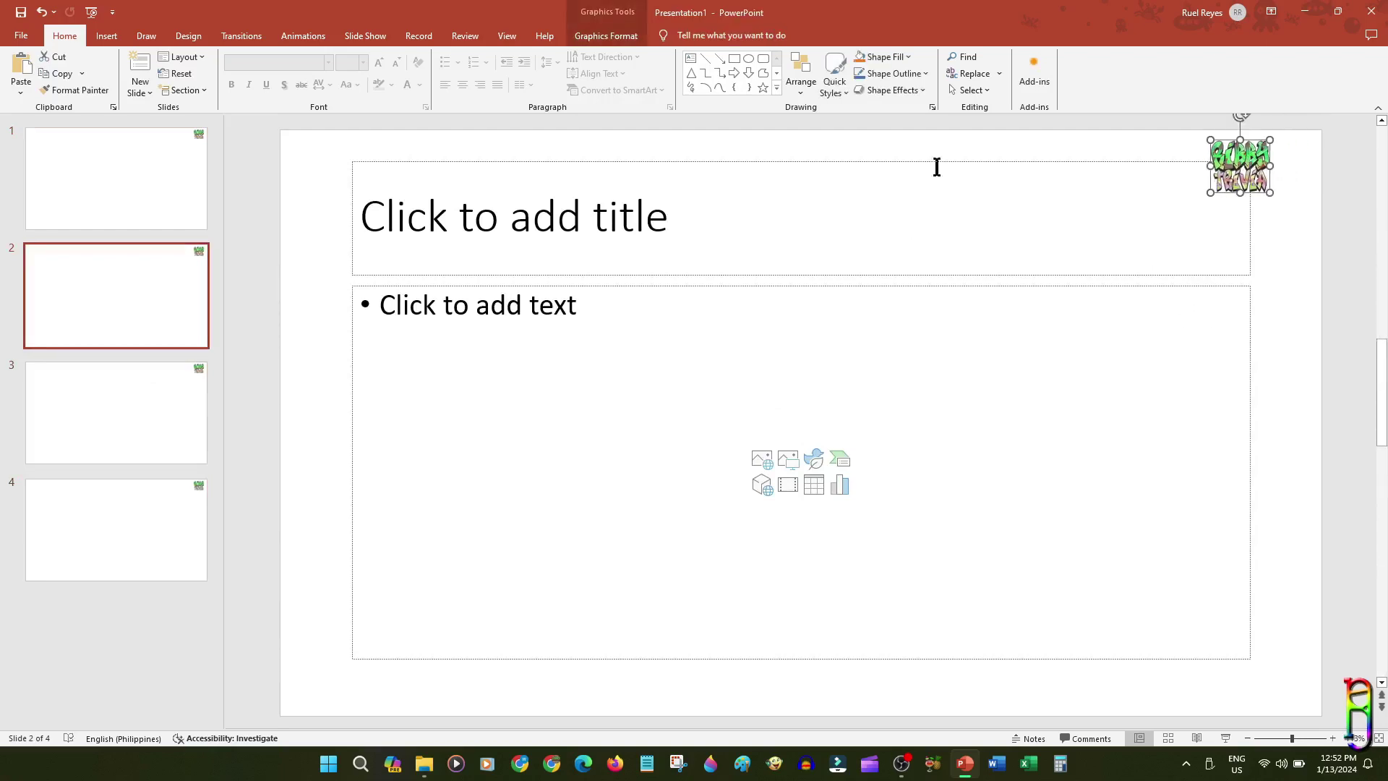
left_click(138, 188)
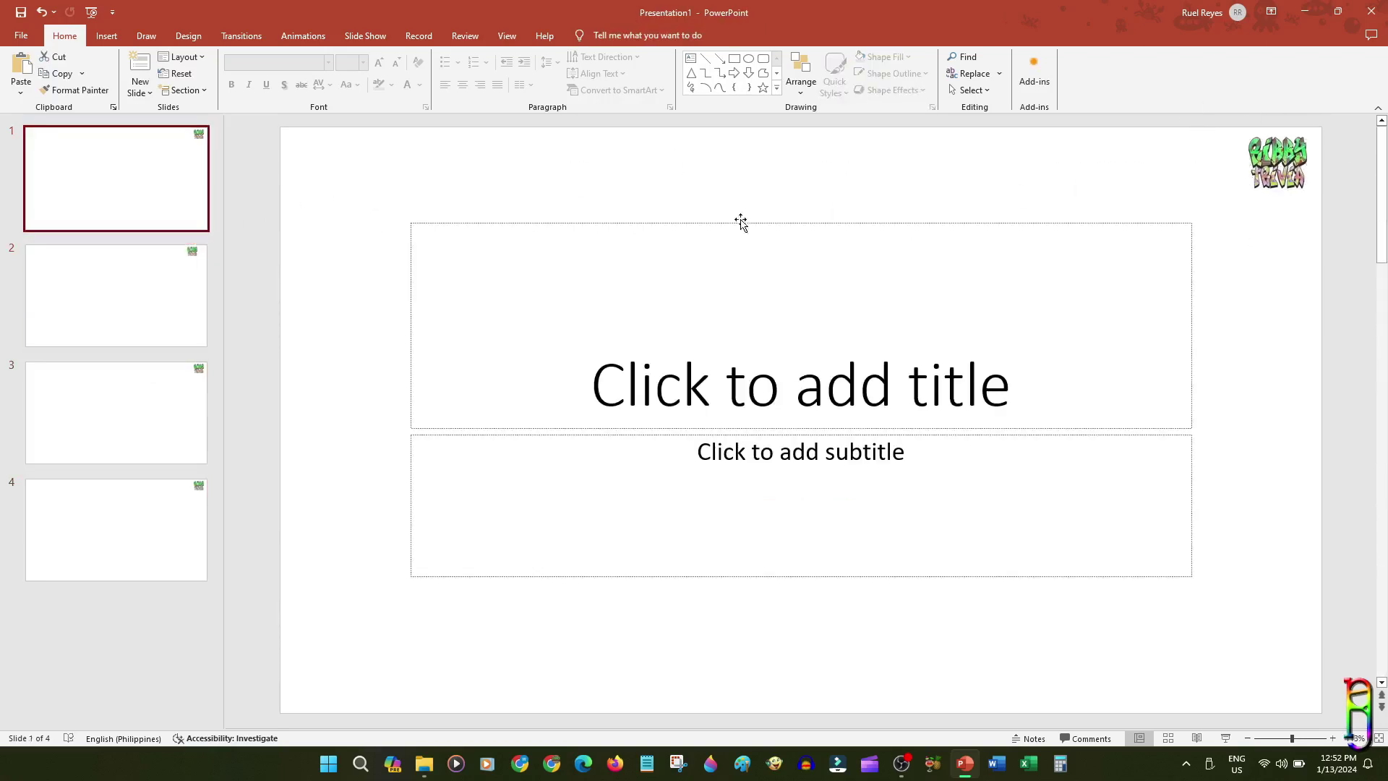
left_click(127, 300)
left_click(1225, 184)
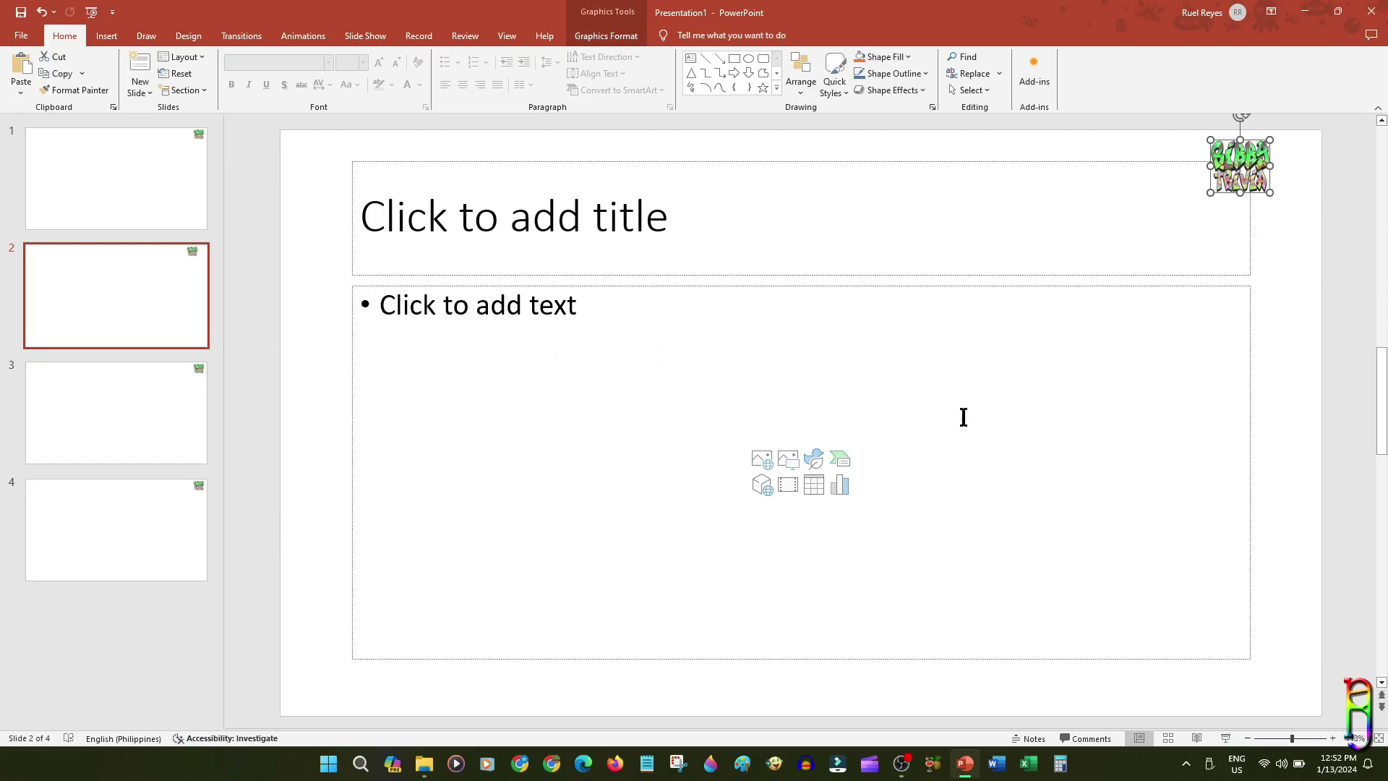
left_click(136, 390)
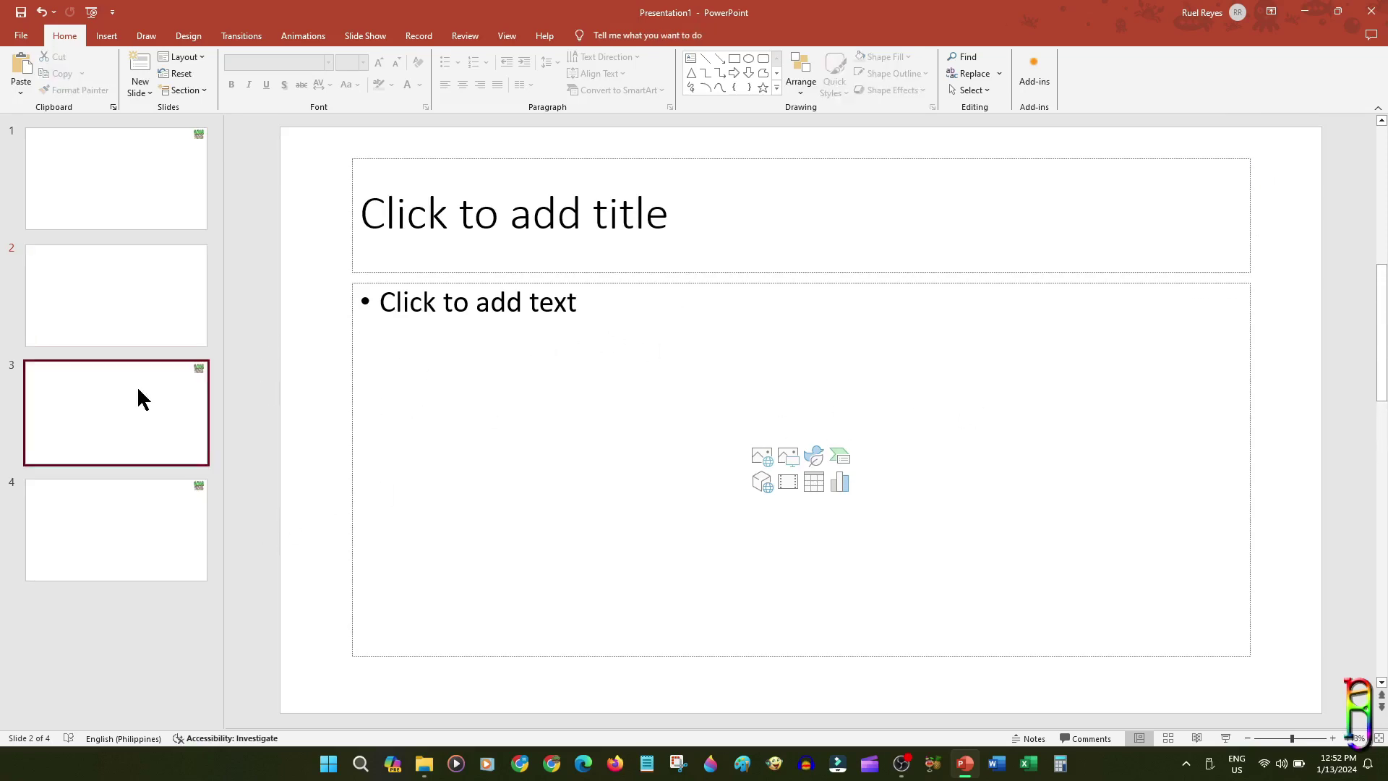
left_click(1269, 160)
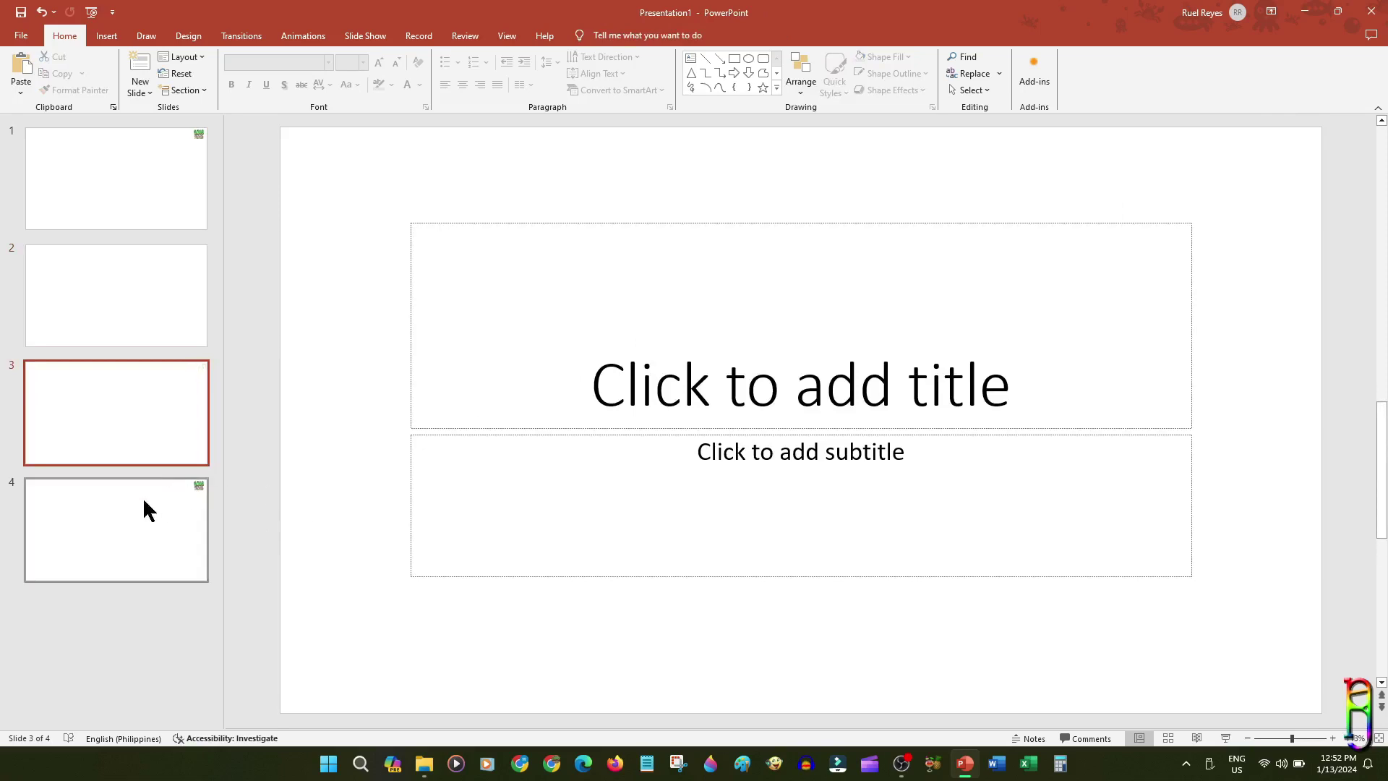
left_click(142, 508)
left_click(1286, 167)
key("Delete")
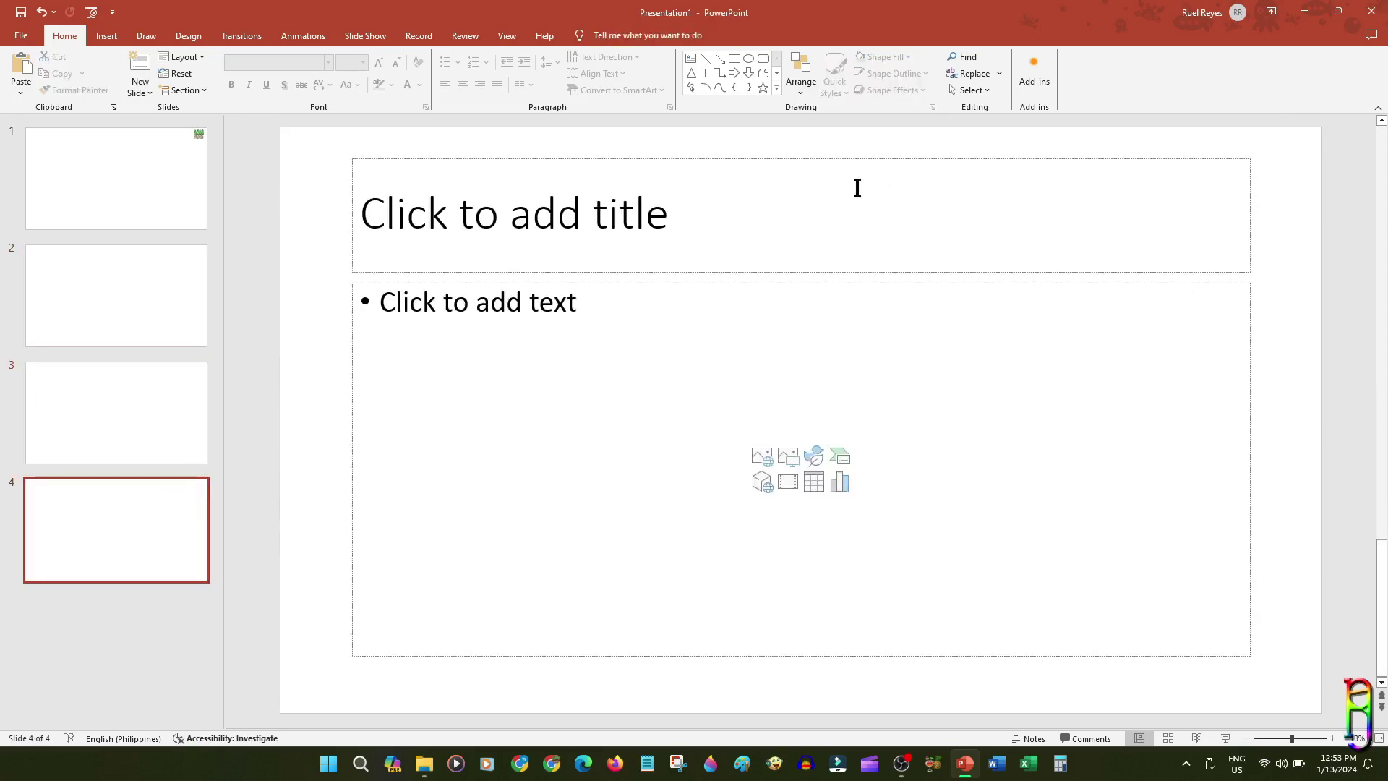
left_click(167, 195)
left_click(1275, 174)
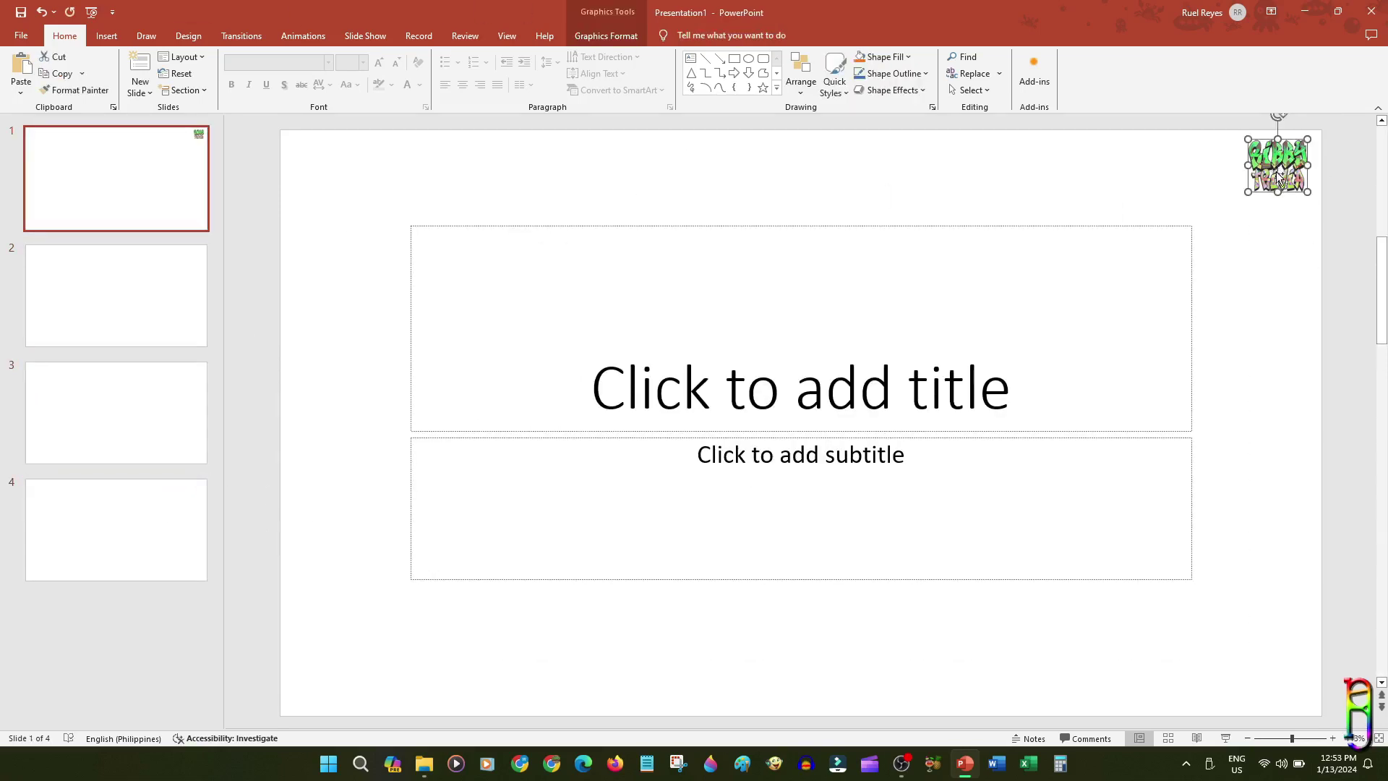
Step: Delete the logo from slide 1 and open Slide Master view on the top master slide
key("Delete")
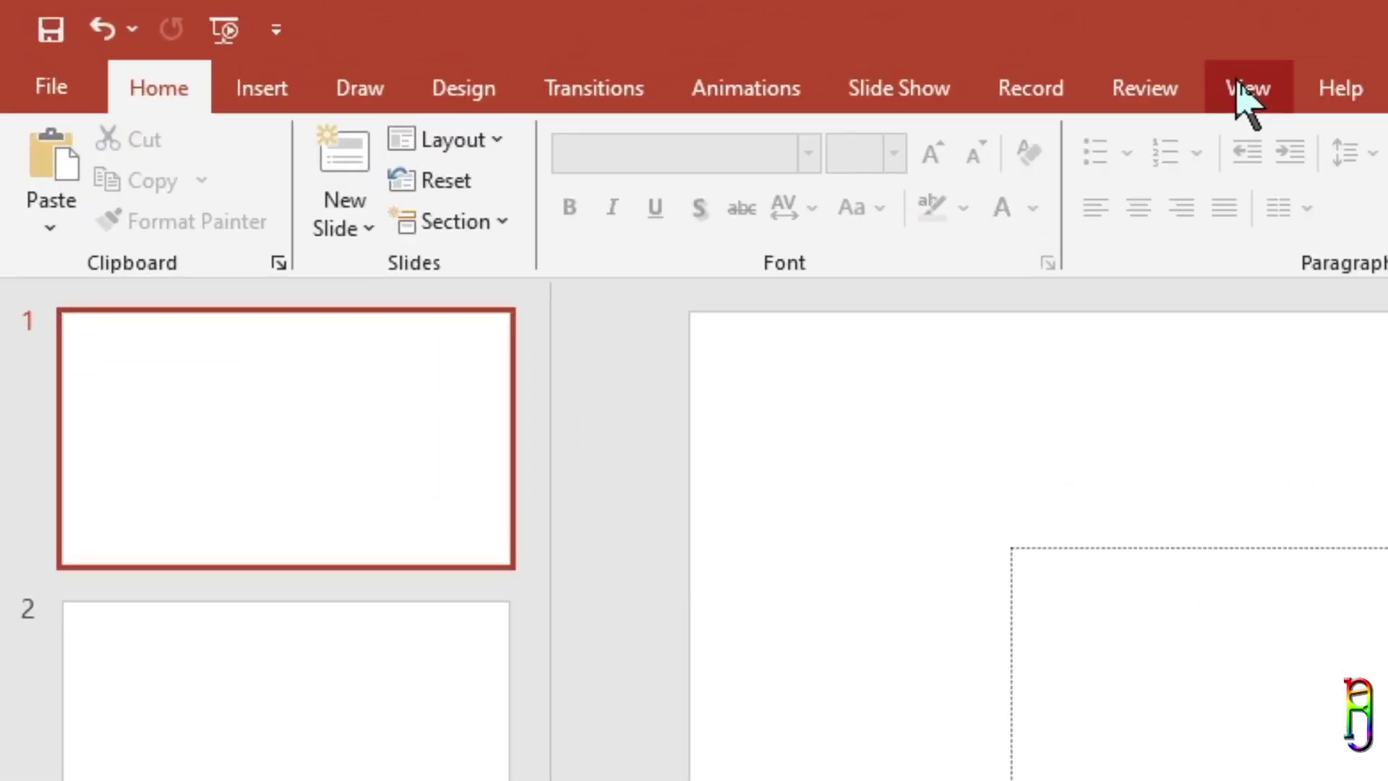
left_click(507, 36)
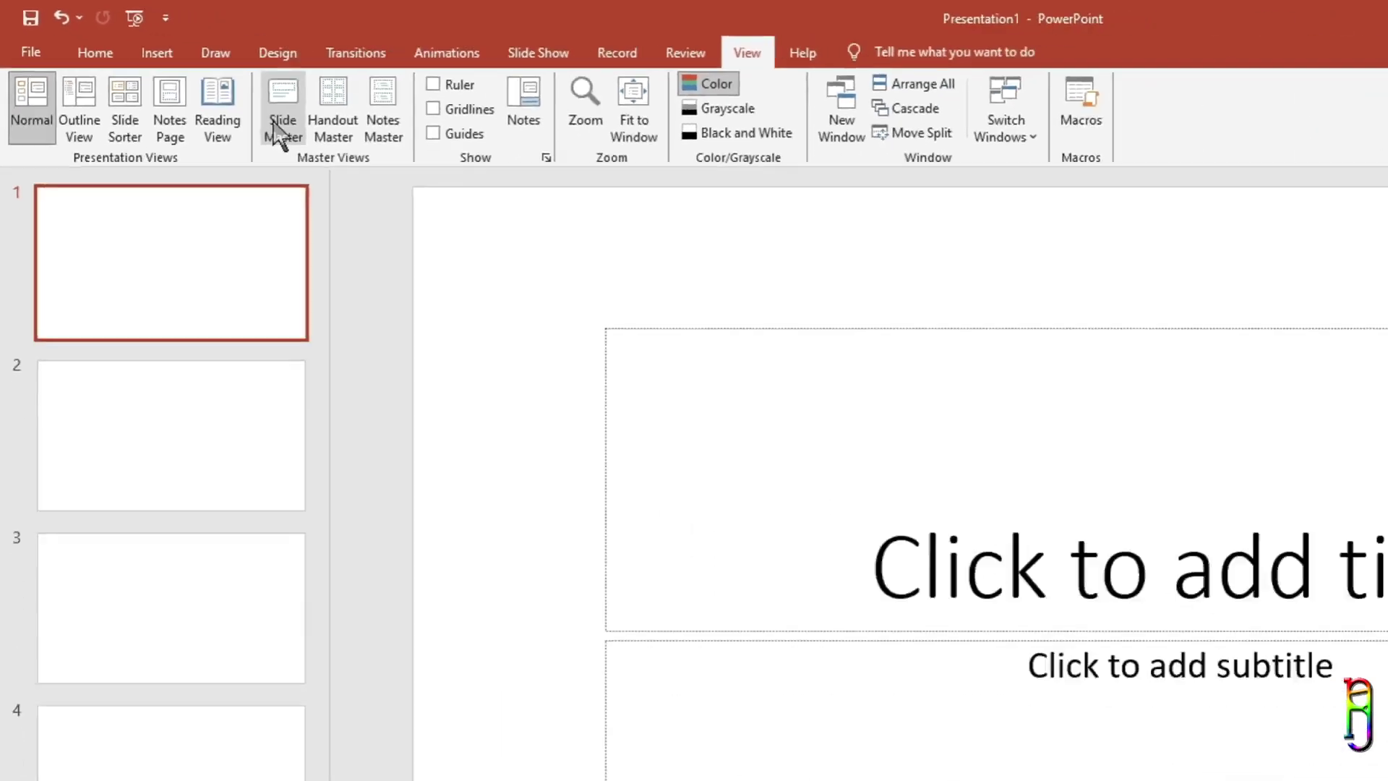
left_click(482, 217)
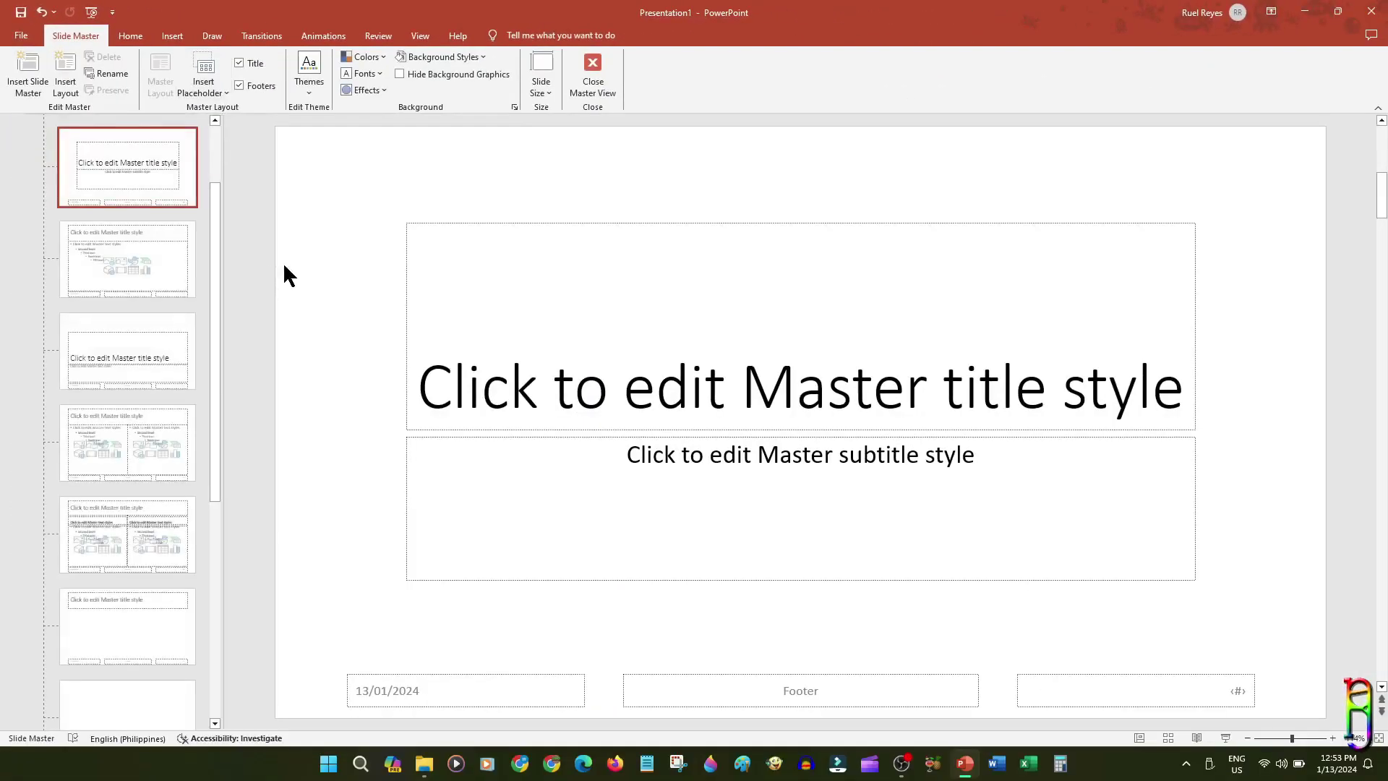
scroll(211, 284, "up", 3)
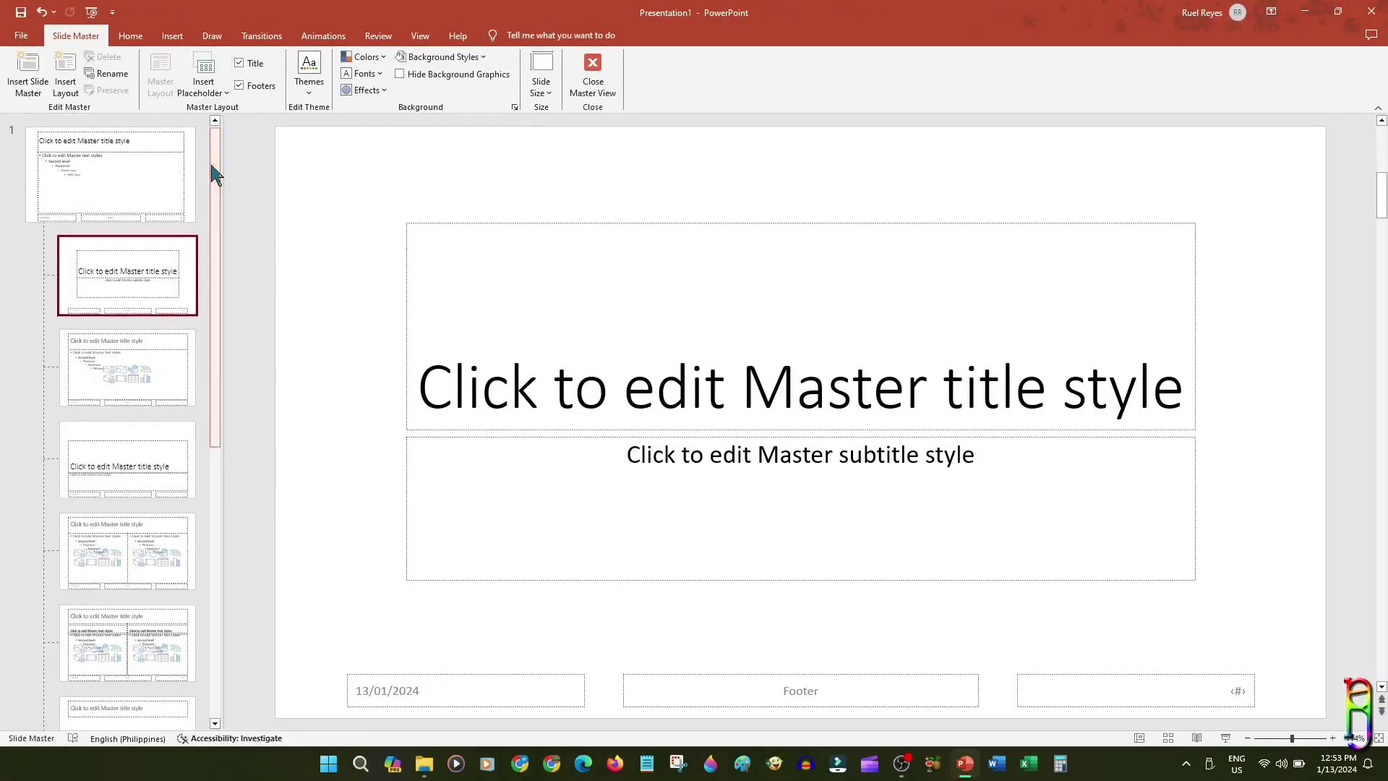
left_click(131, 179)
Step: Browse the Title Slide, Title and Content, Section Header, Two Content and Comparison layouts, then reselect the master
left_click(130, 265)
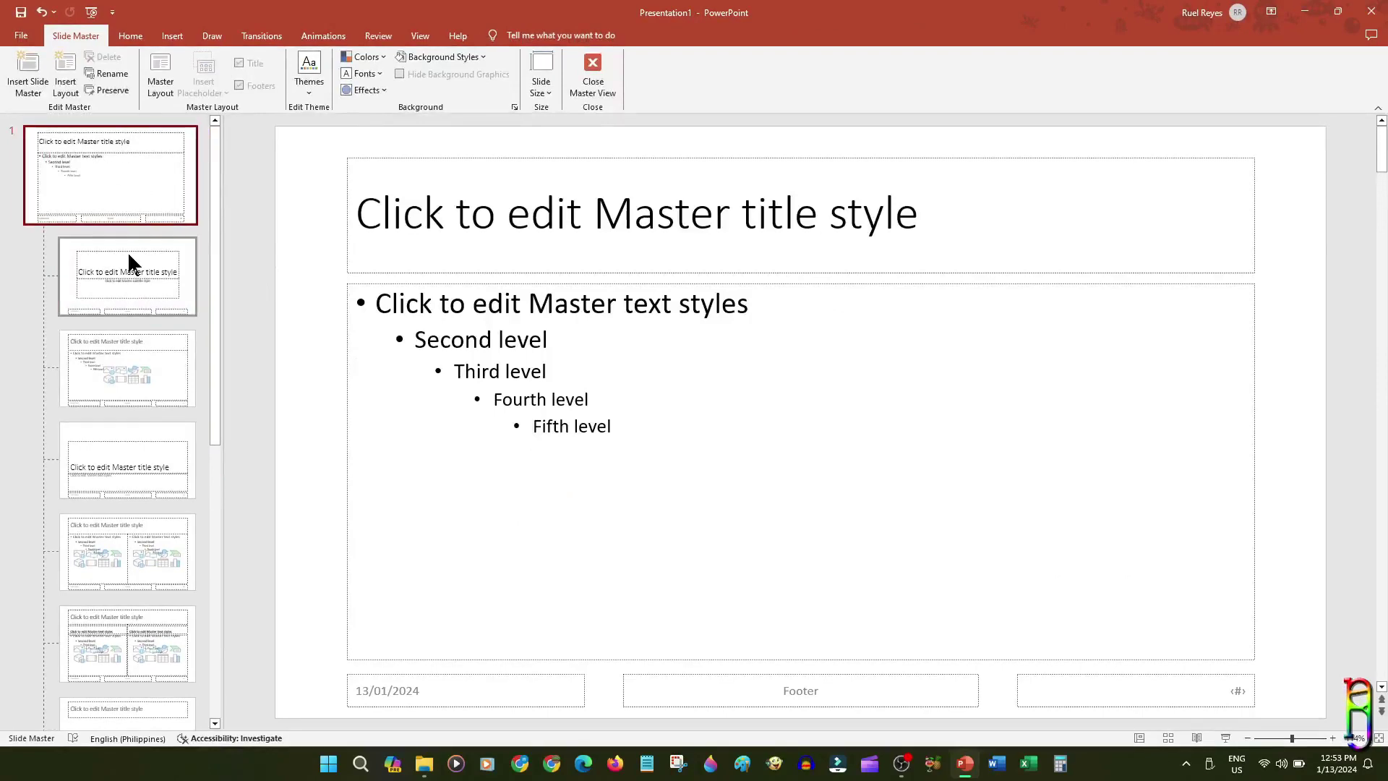
left_click(130, 355)
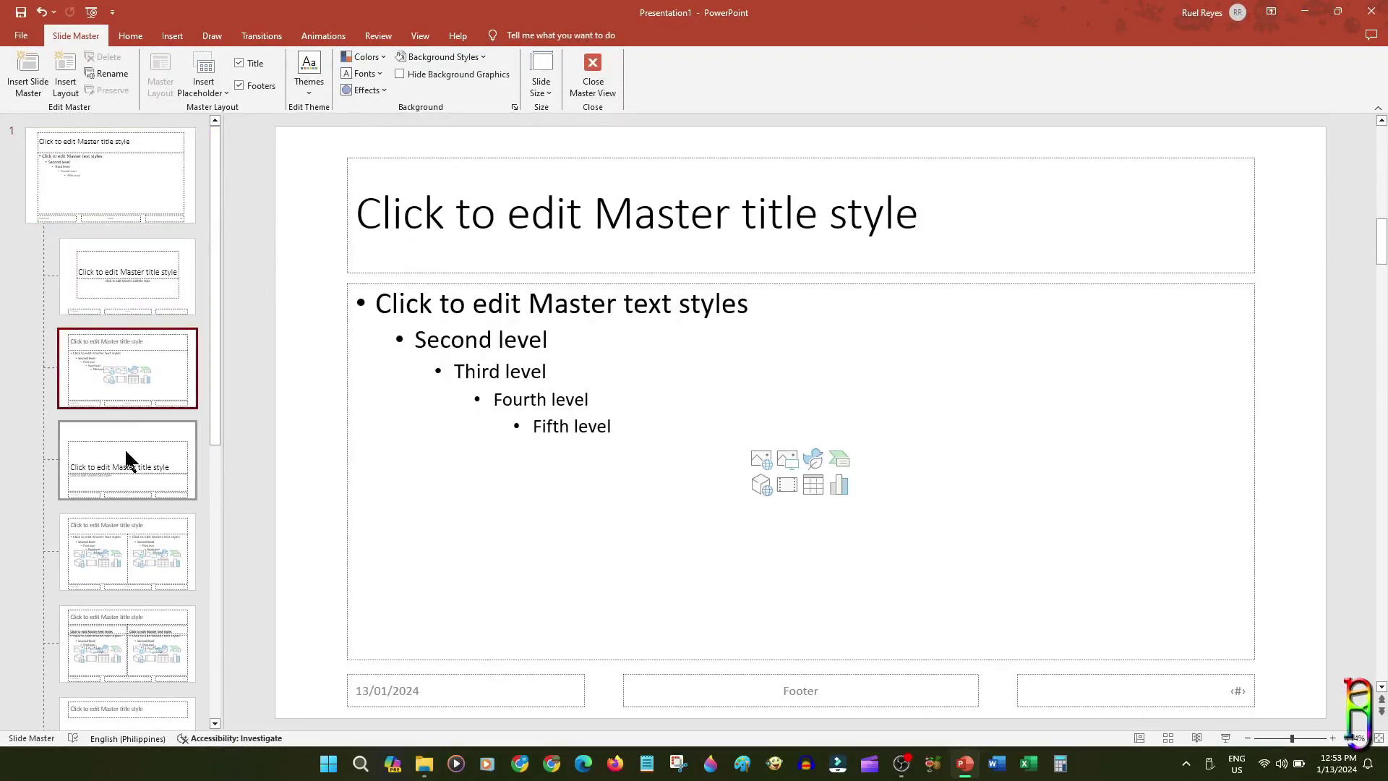
left_click(130, 460)
left_click(120, 546)
left_click(94, 636)
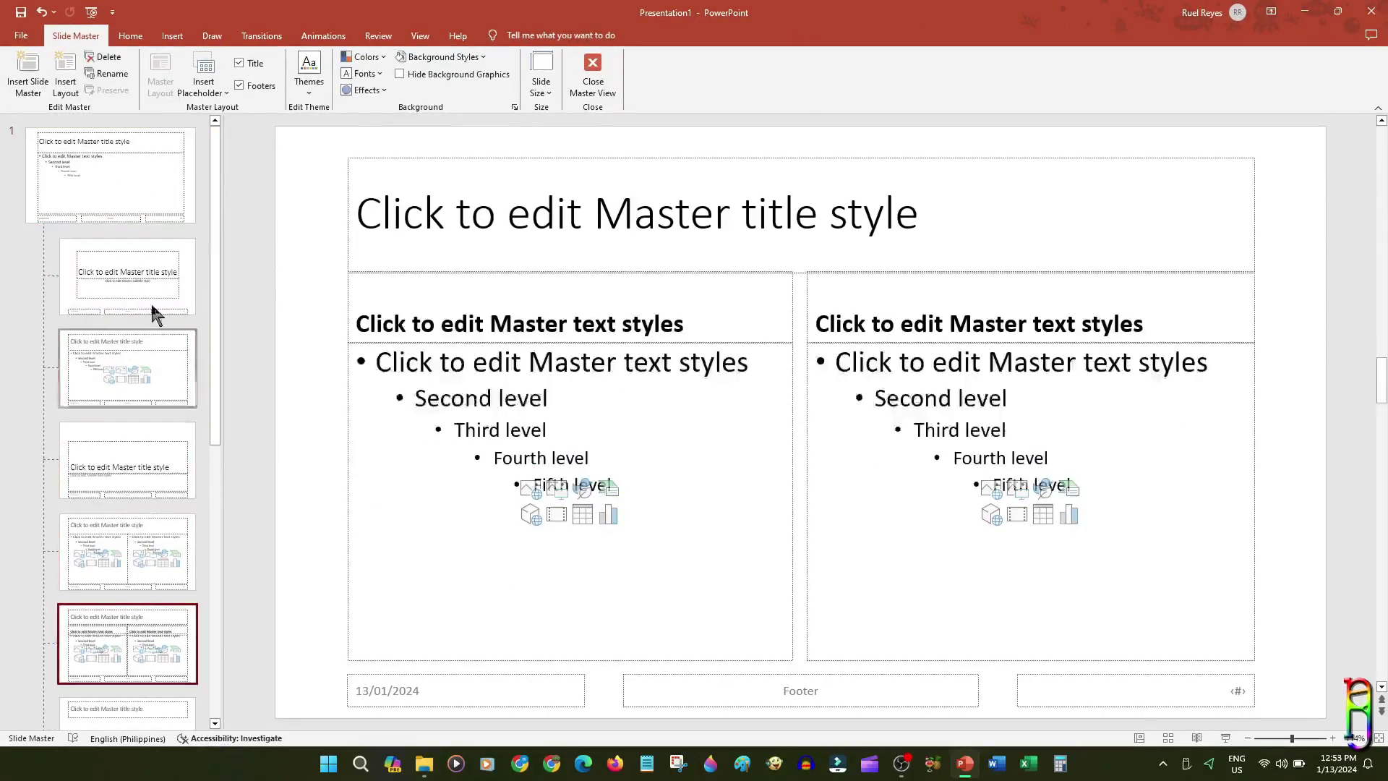
left_click(109, 176)
left_click_drag(217, 210, 185, 137)
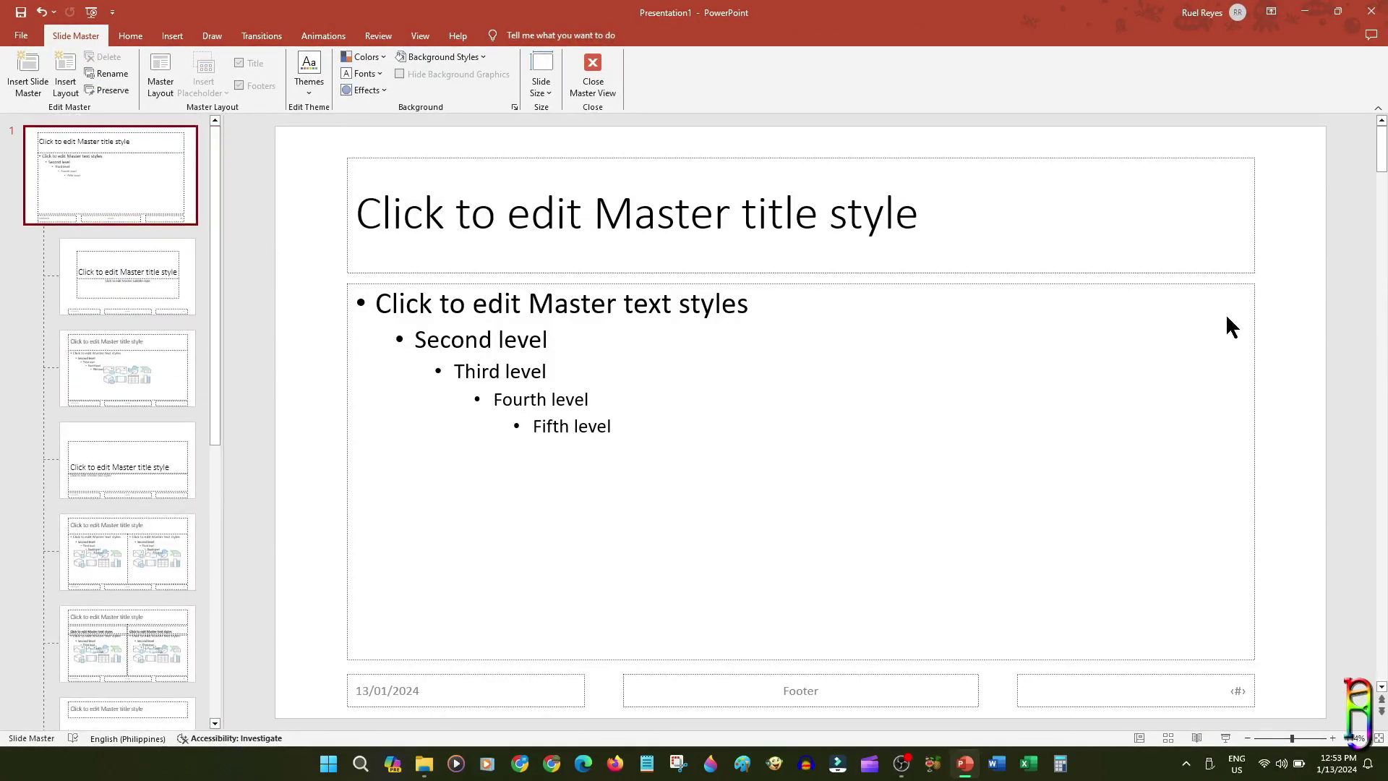
Step: Paste the logo into the master slide's top-right corner and confirm it appears on each layout
key("ctrl+v")
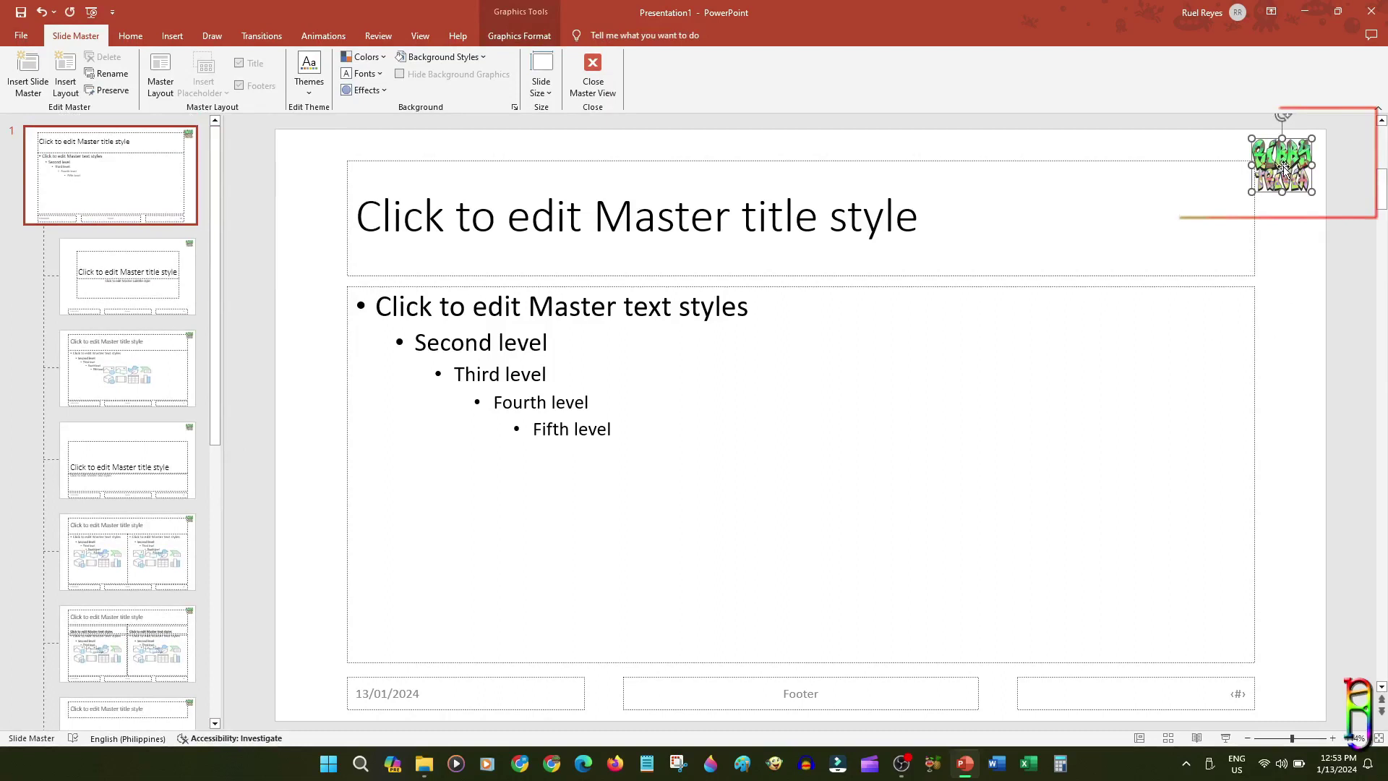
left_click_drag(1283, 167, 1285, 170)
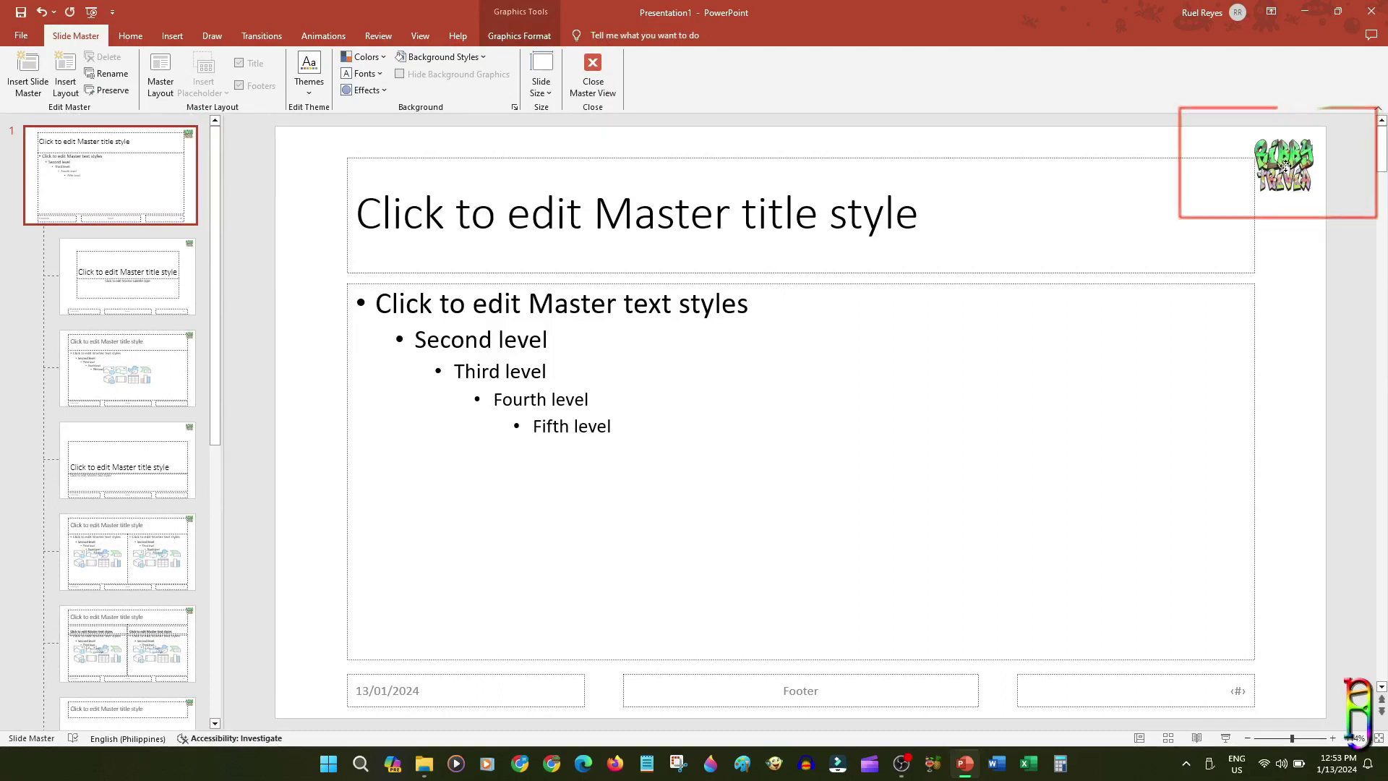
left_click(183, 254)
left_click(135, 370)
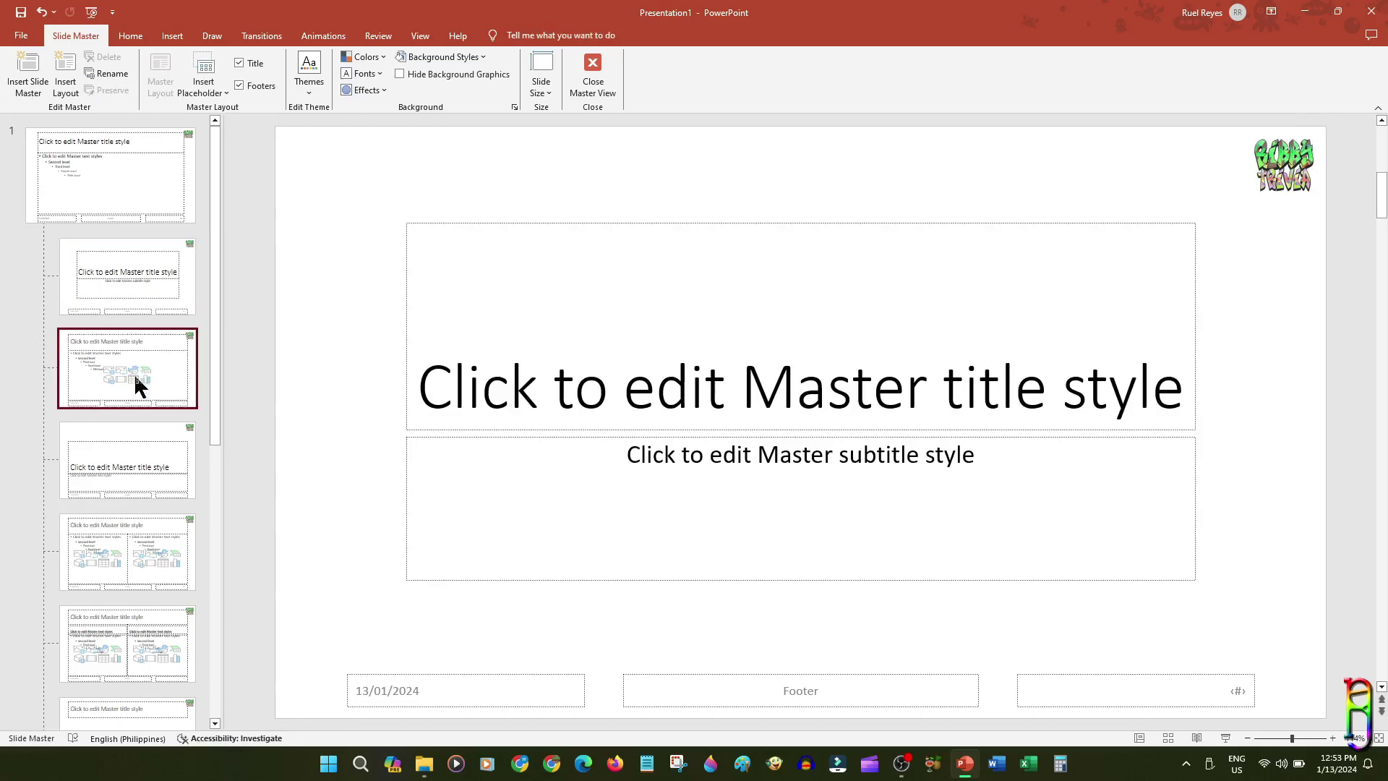
left_click(139, 500)
left_click(178, 649)
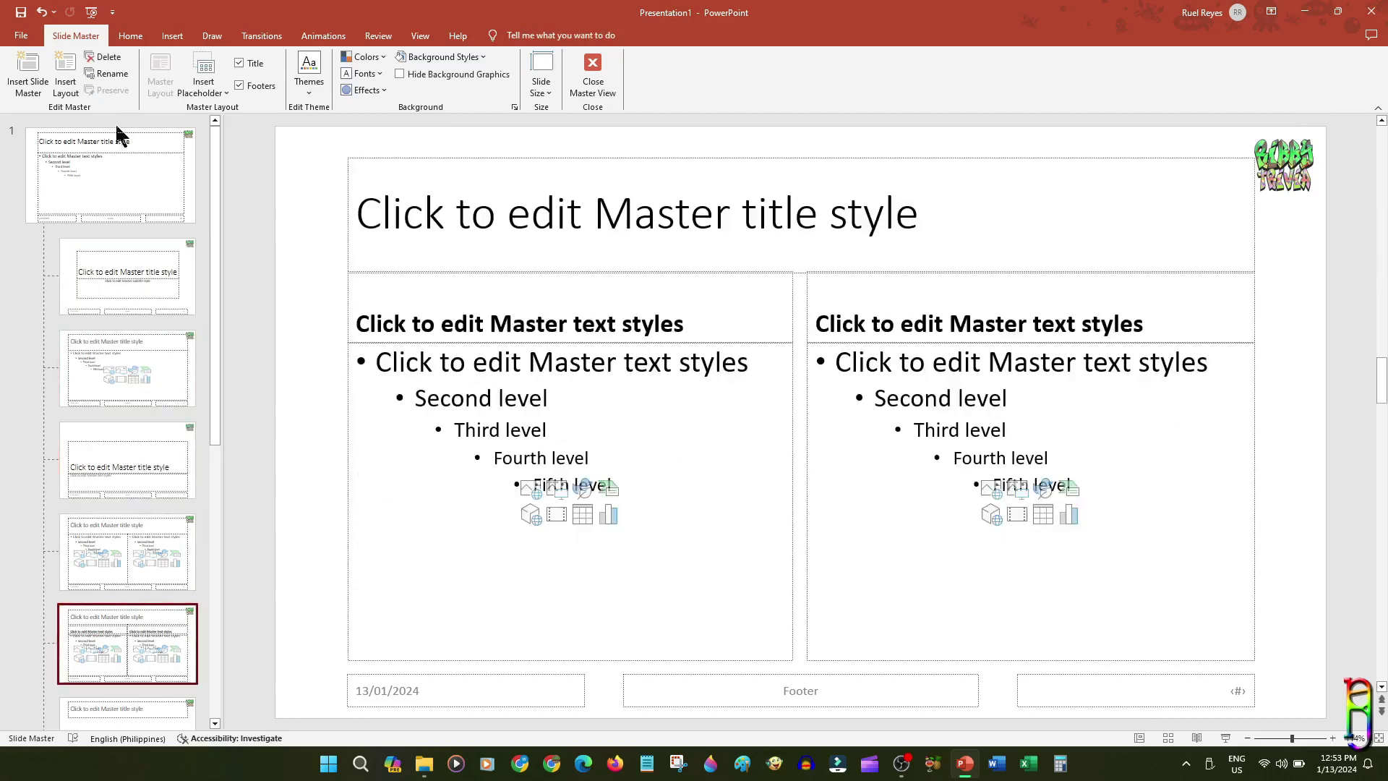
left_click(109, 172)
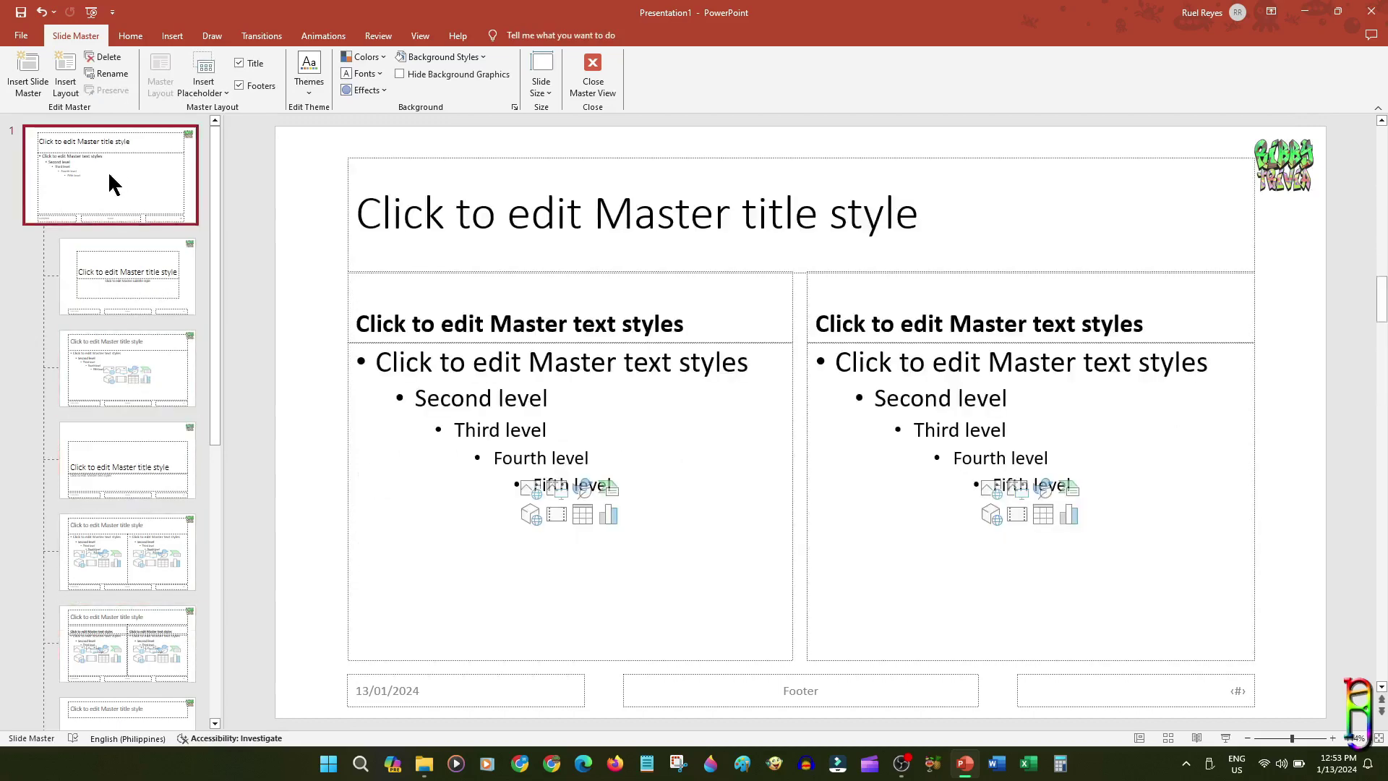
Step: Close Master View and confirm the logo shows on slides 2 and 3
left_click(1268, 163)
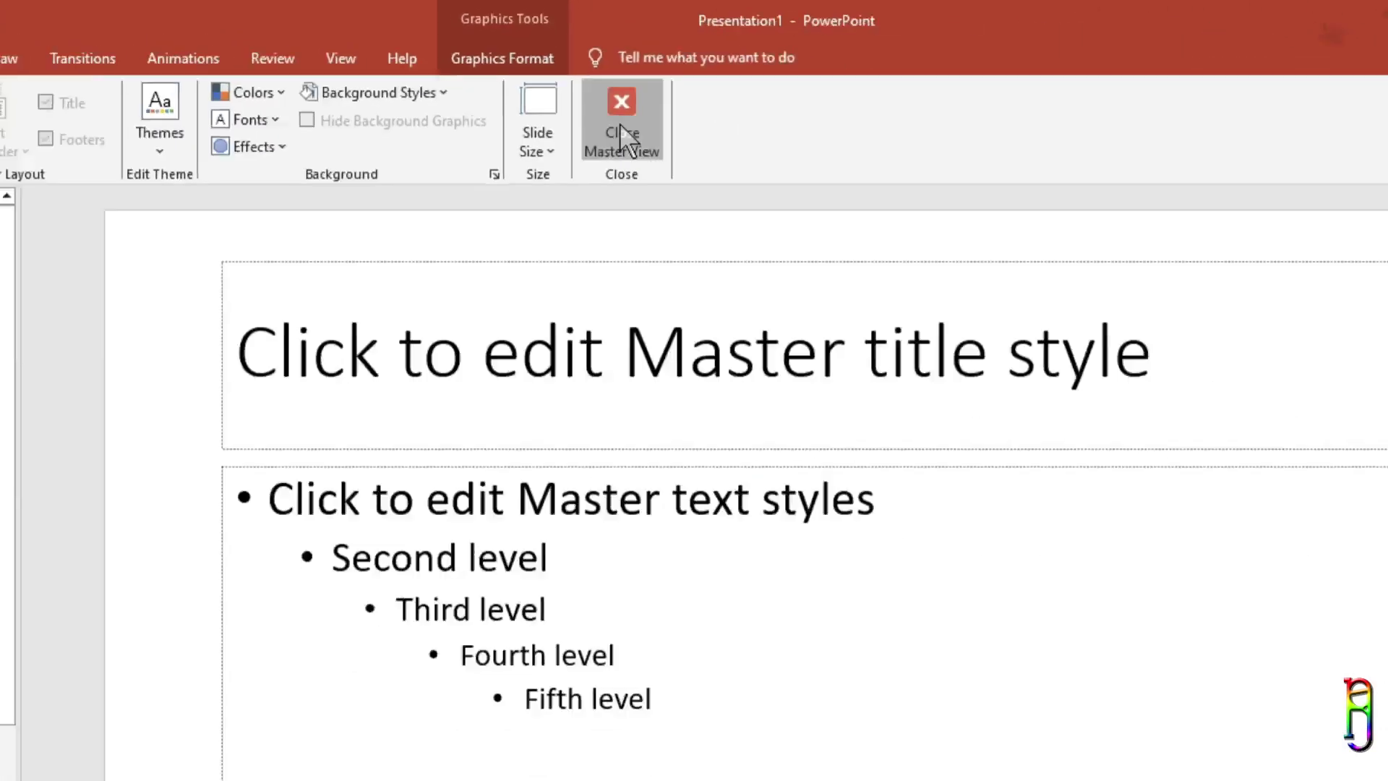
left_click(712, 282)
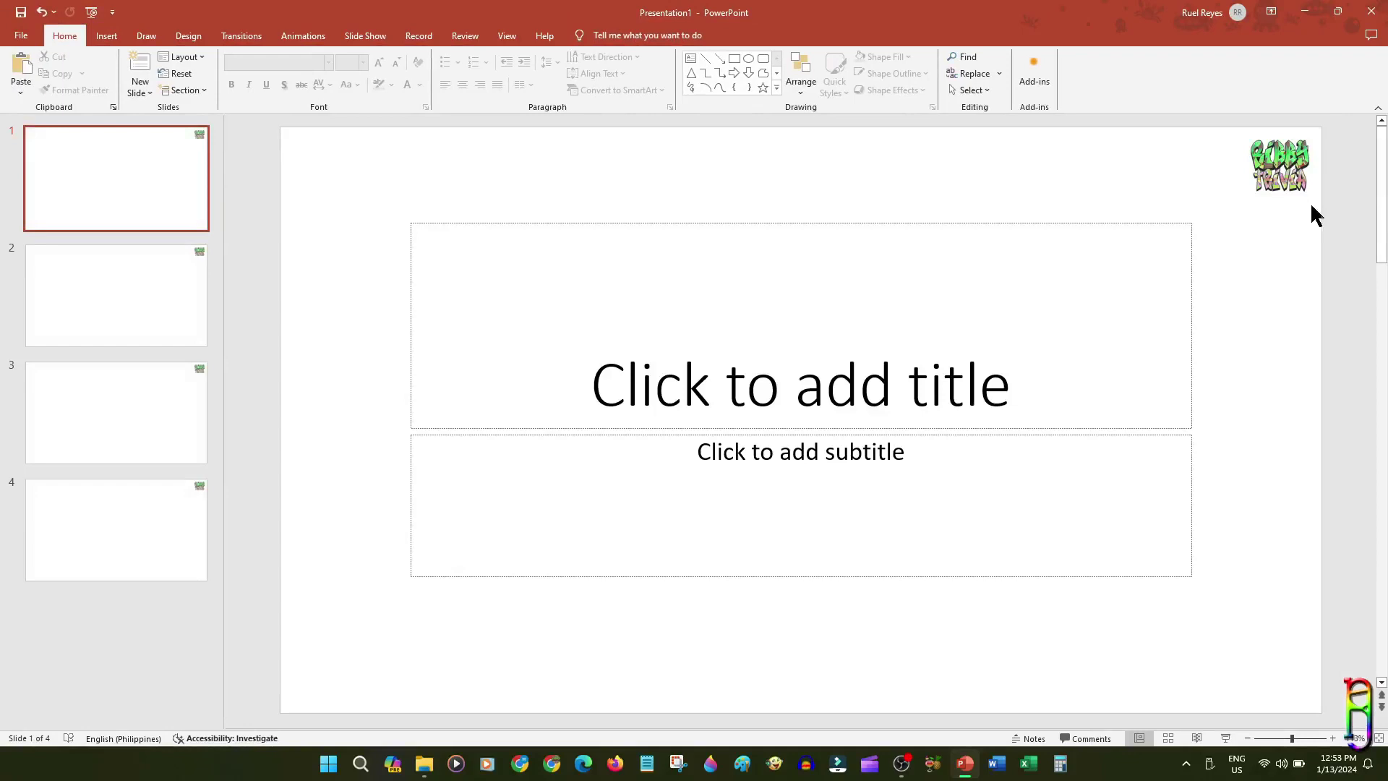
left_click(175, 302)
left_click(80, 459)
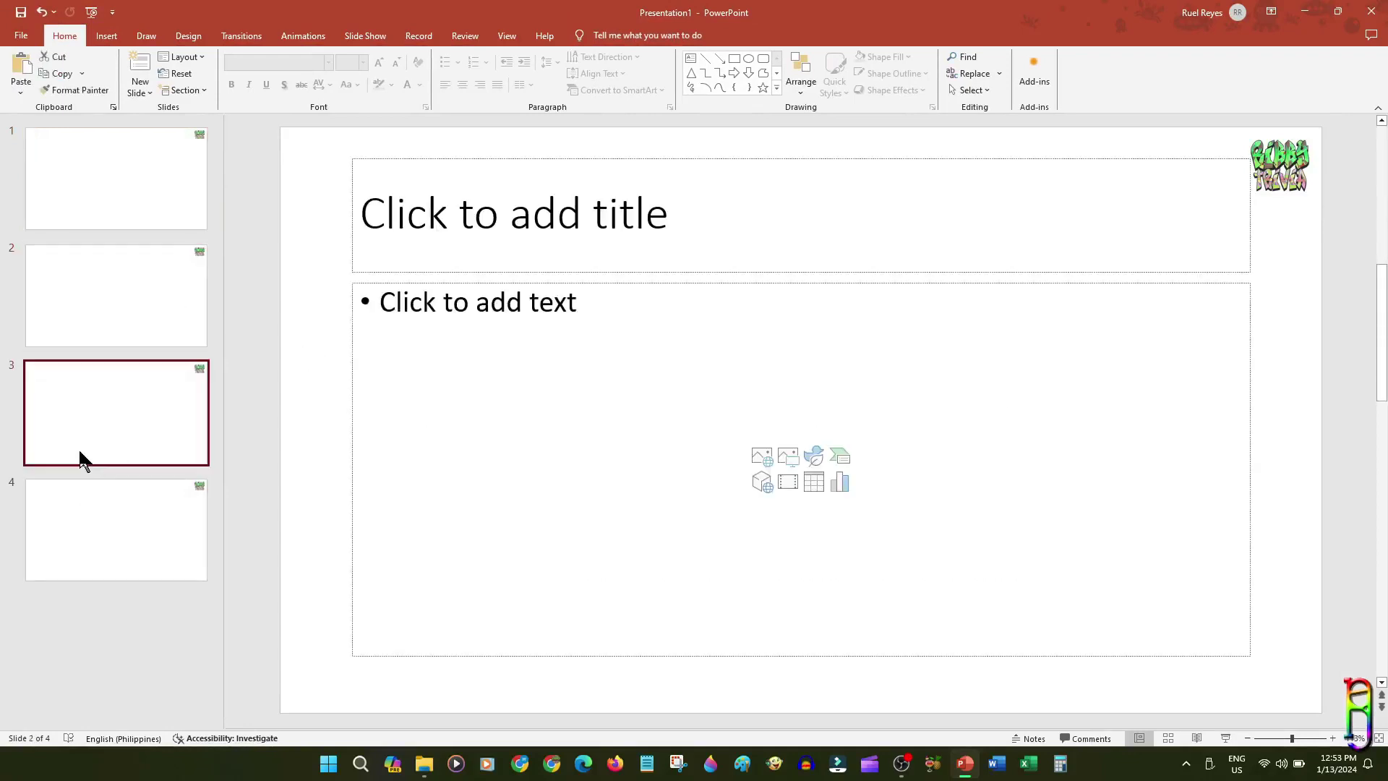
Step: Insert a new fifth slide after slide 4, inheriting the master's logo
left_click(97, 531)
left_click(102, 631)
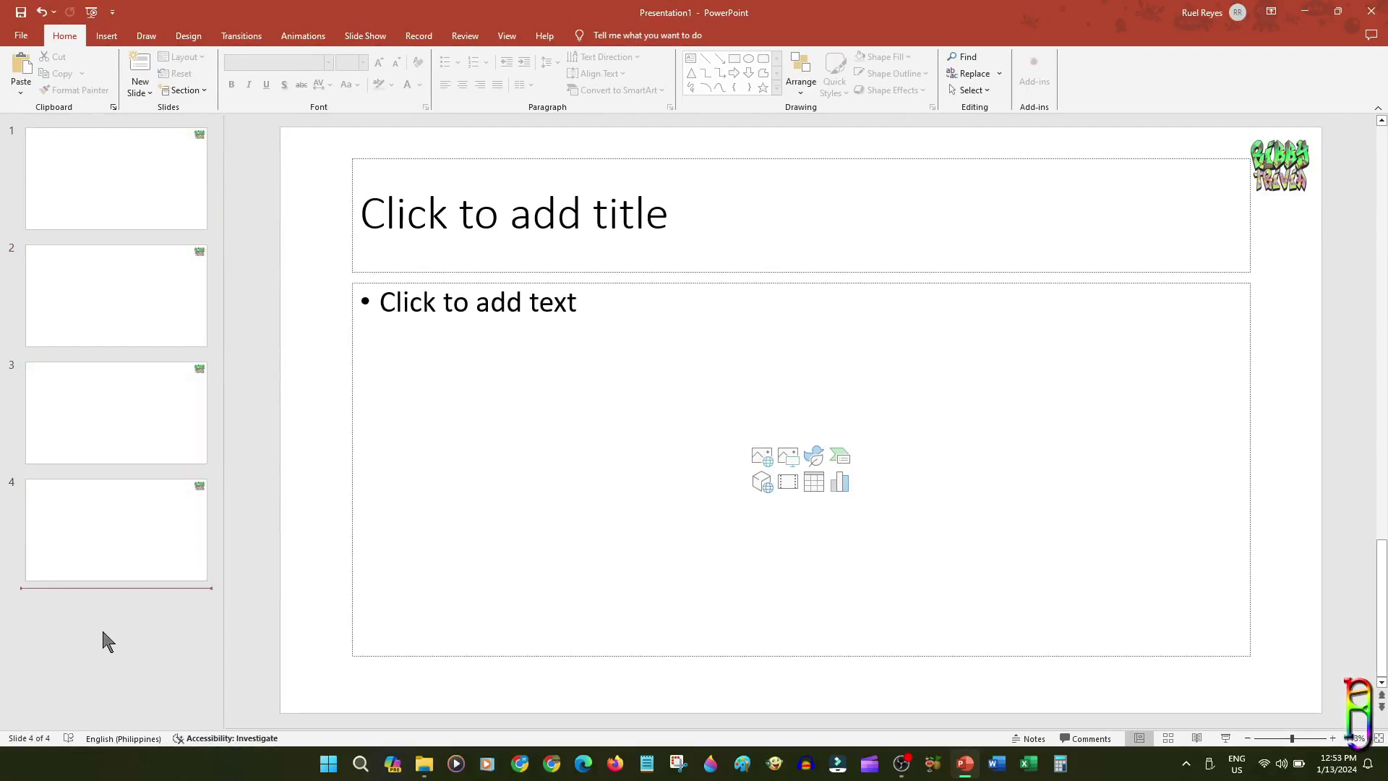
right_click(112, 607)
left_click(150, 656)
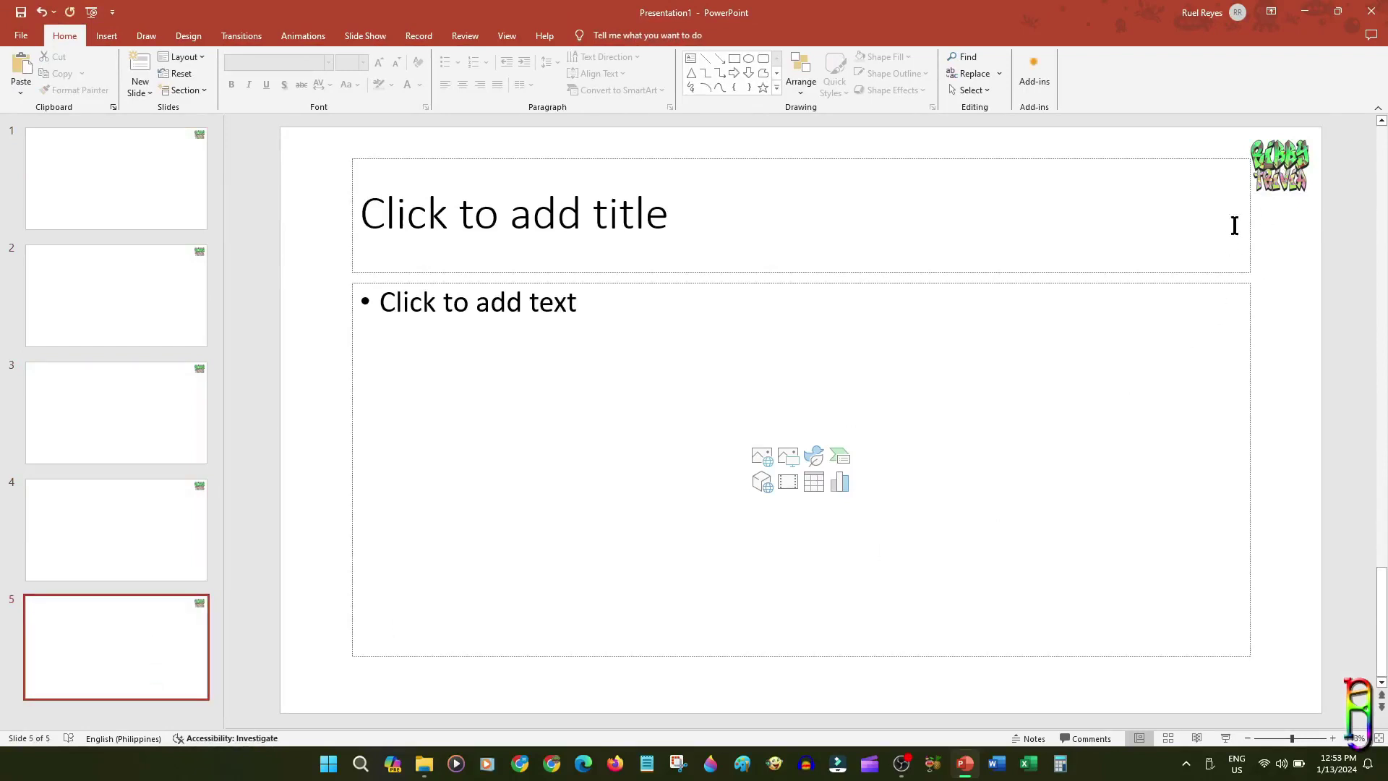
left_click_drag(137, 627, 382, 159)
Step: Open Slide Master view and select the Title Only layout for editing
left_click(508, 36)
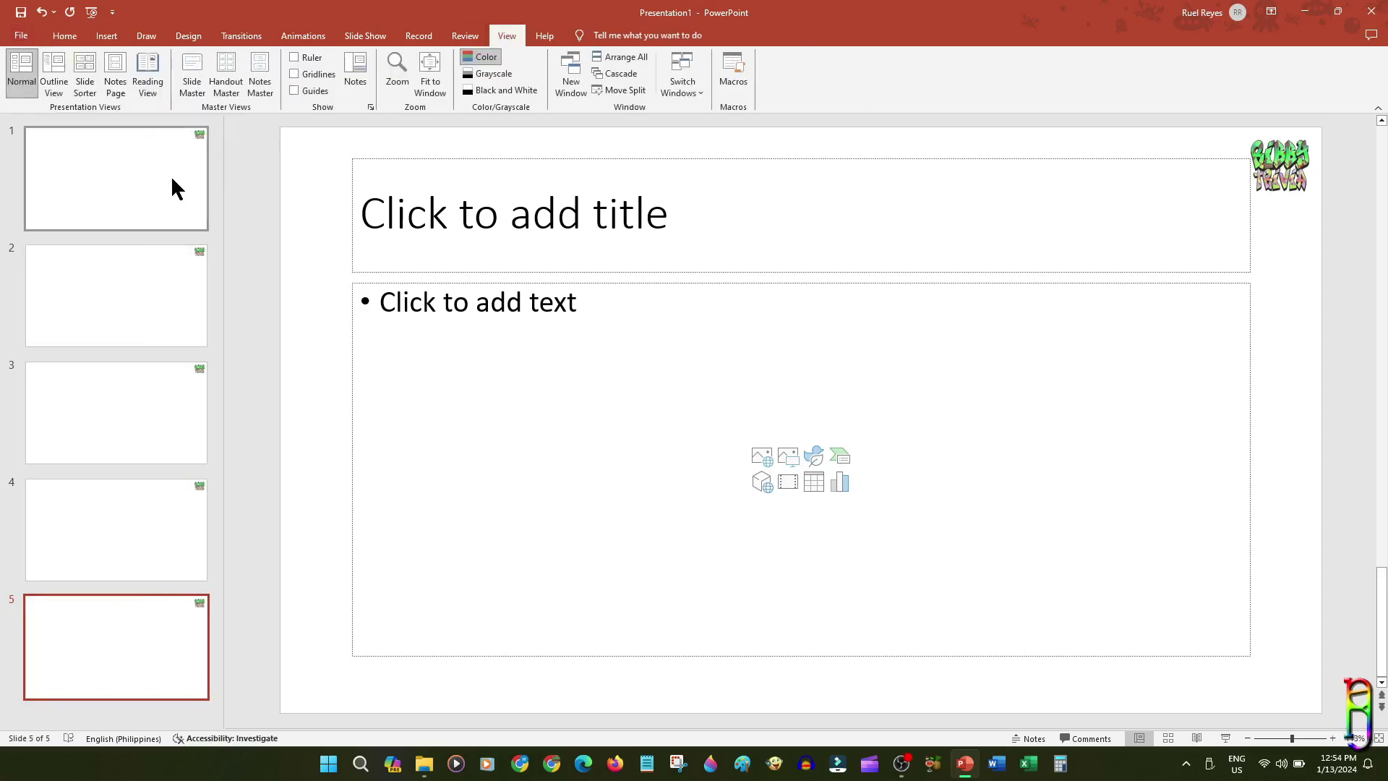
left_click(193, 76)
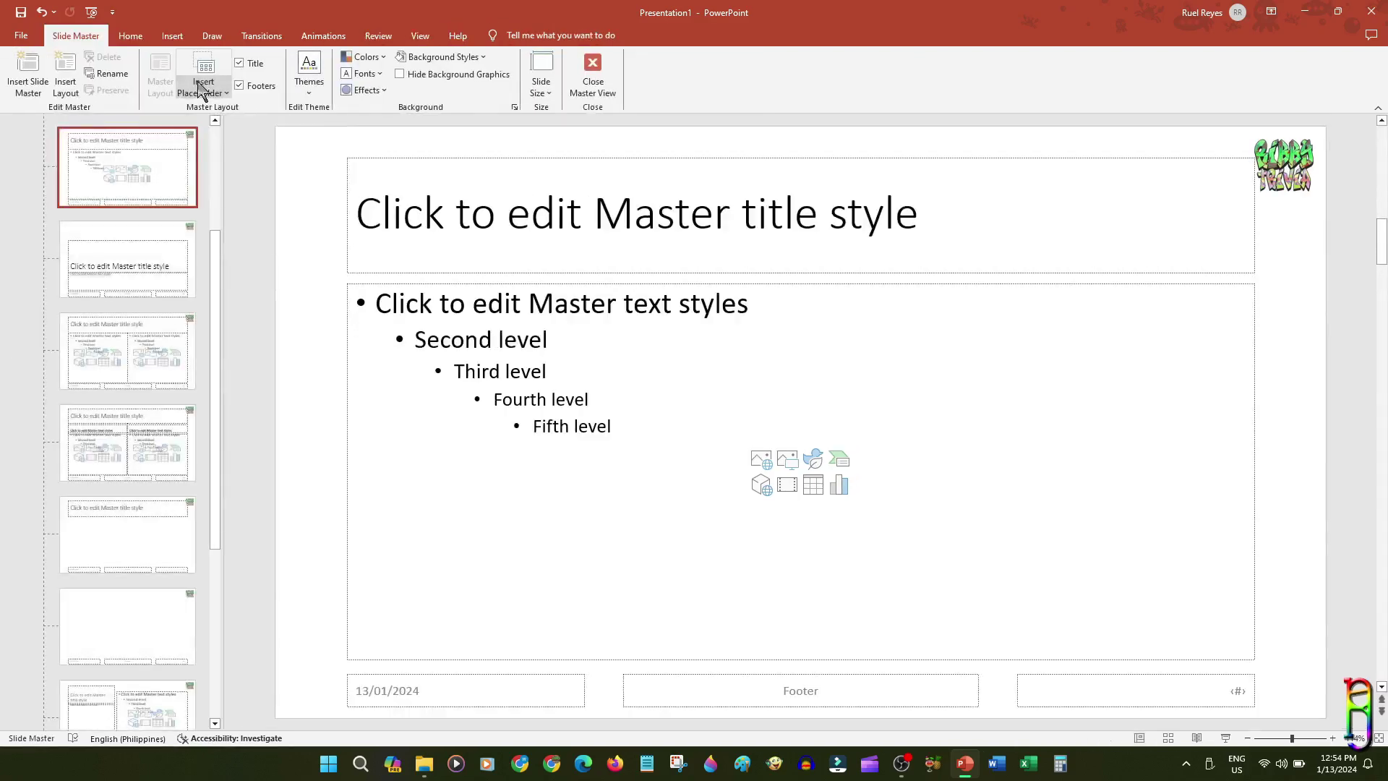
scroll(138, 271, "up", 3)
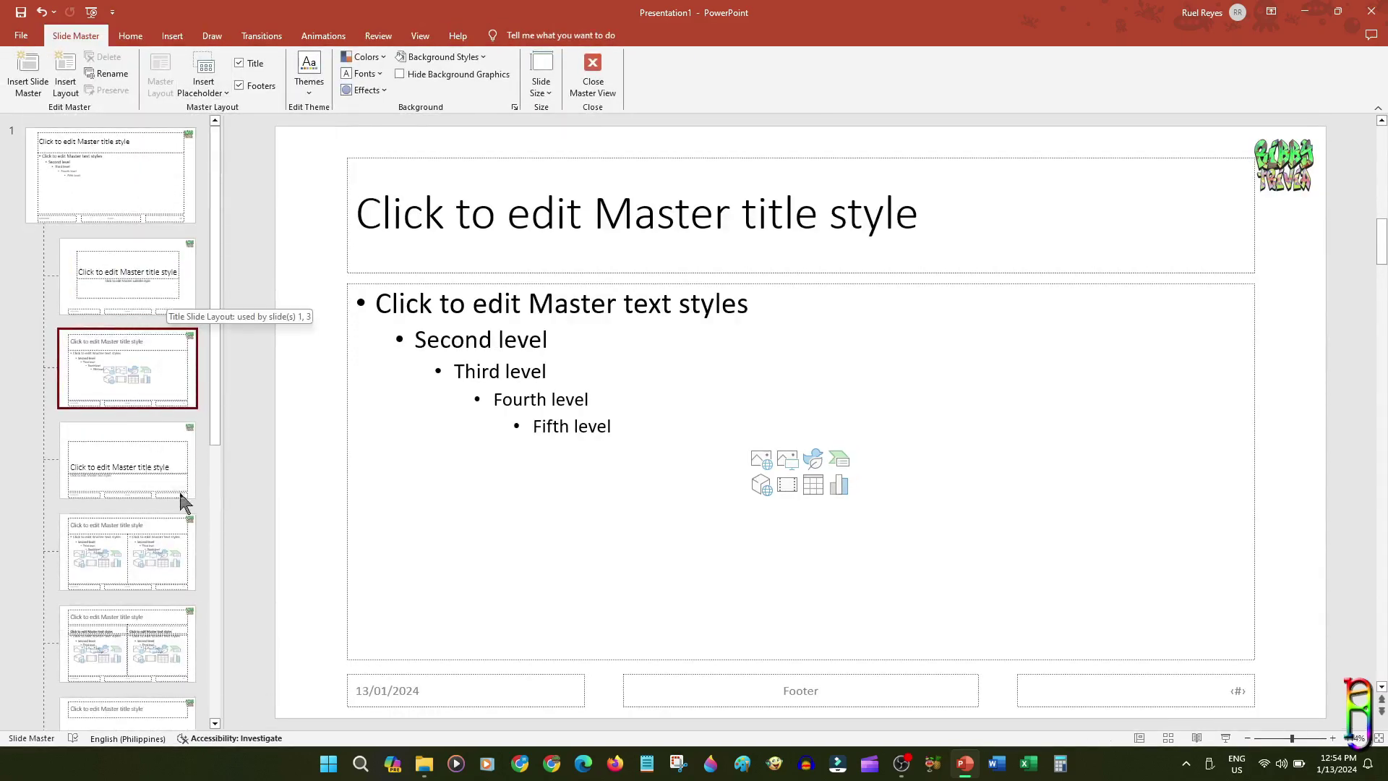
left_click(158, 541)
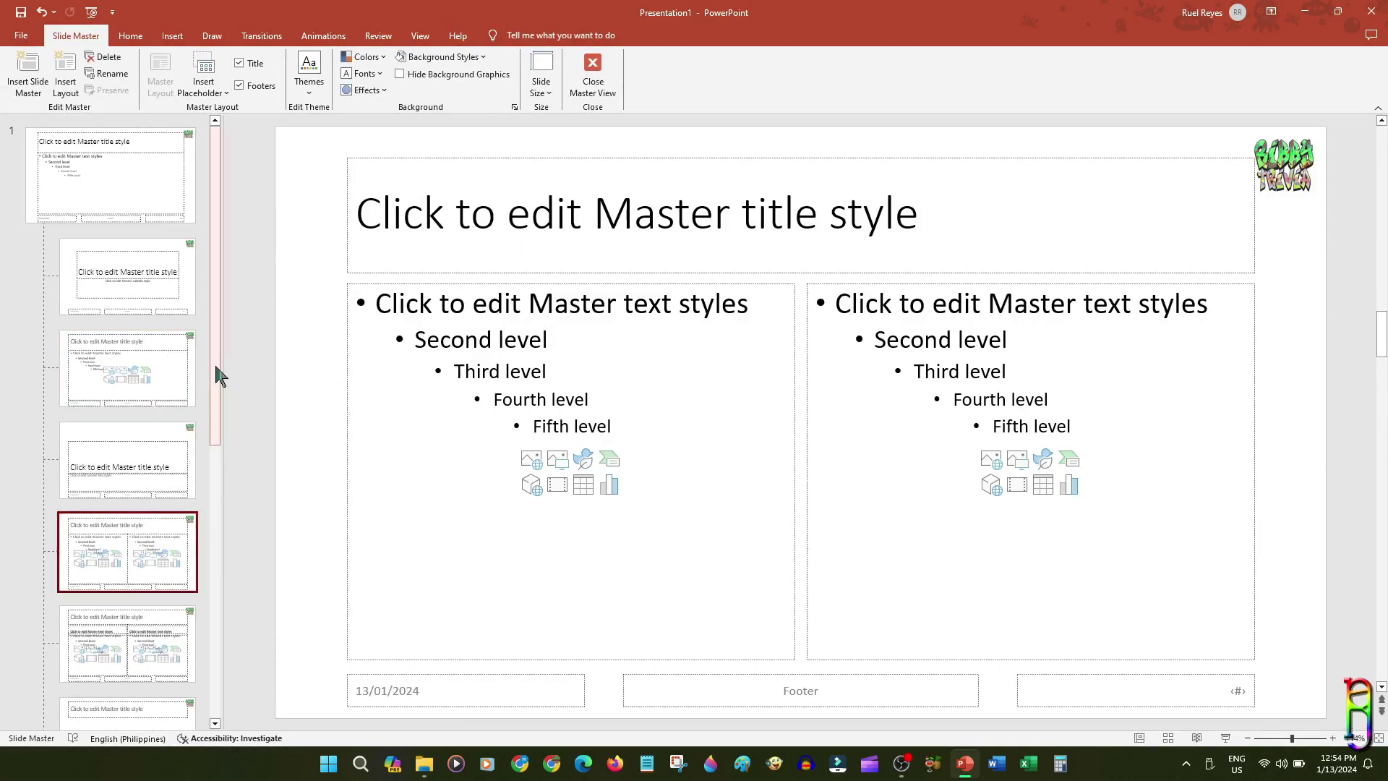
left_click_drag(214, 362, 220, 704)
left_click(180, 668)
left_click_drag(217, 600, 242, 208)
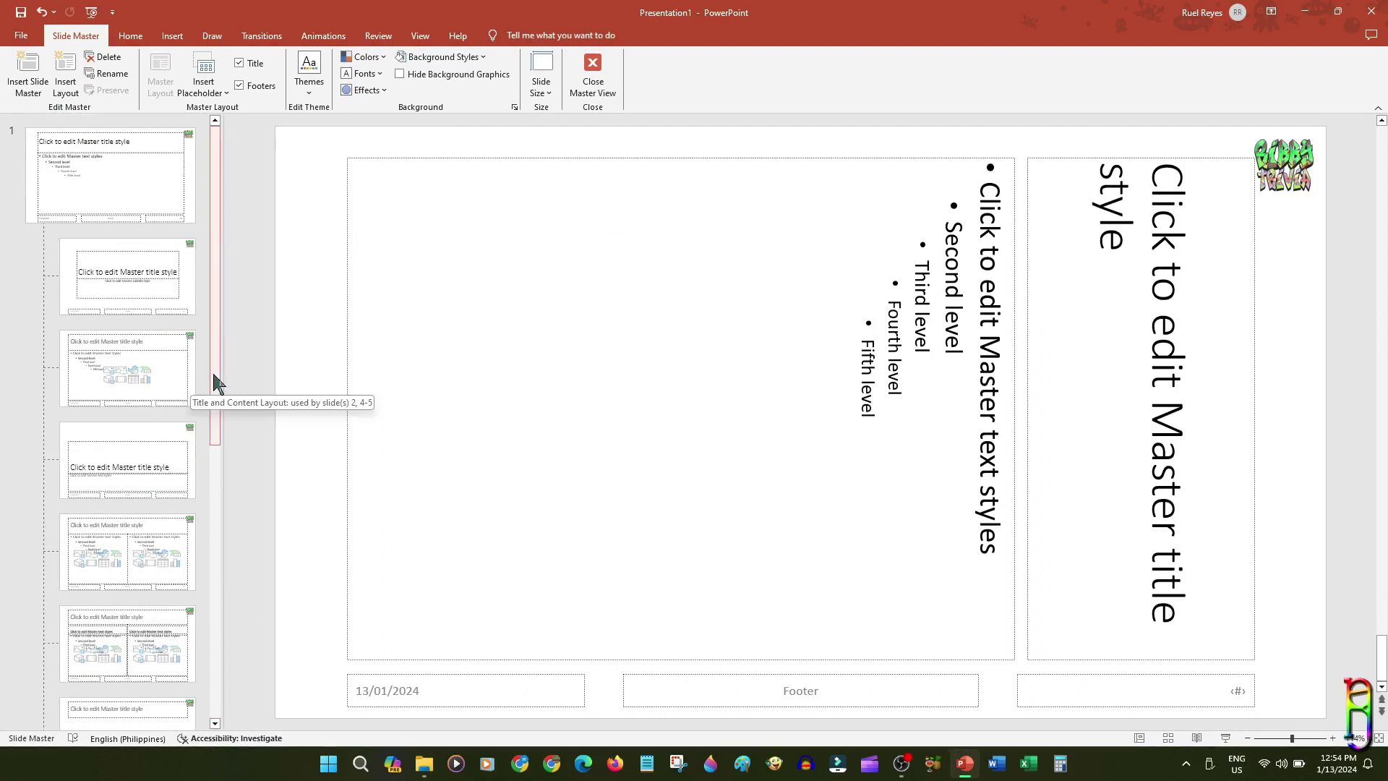
scroll(195, 571, "down", 2)
left_click(146, 538)
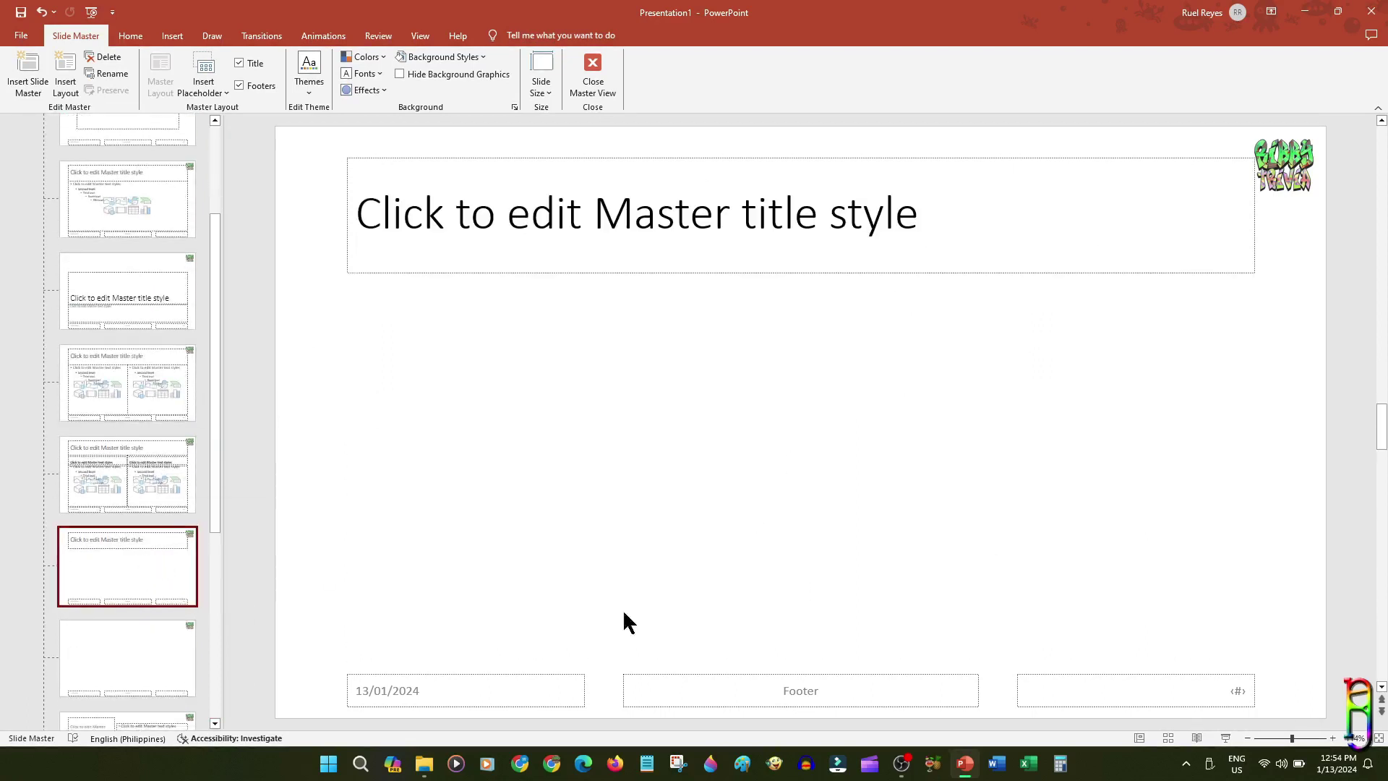
left_click(506, 677)
left_click(558, 431)
Step: Draw a blue rounded rectangle and send it behind the repositioned title placeholder
left_click(131, 35)
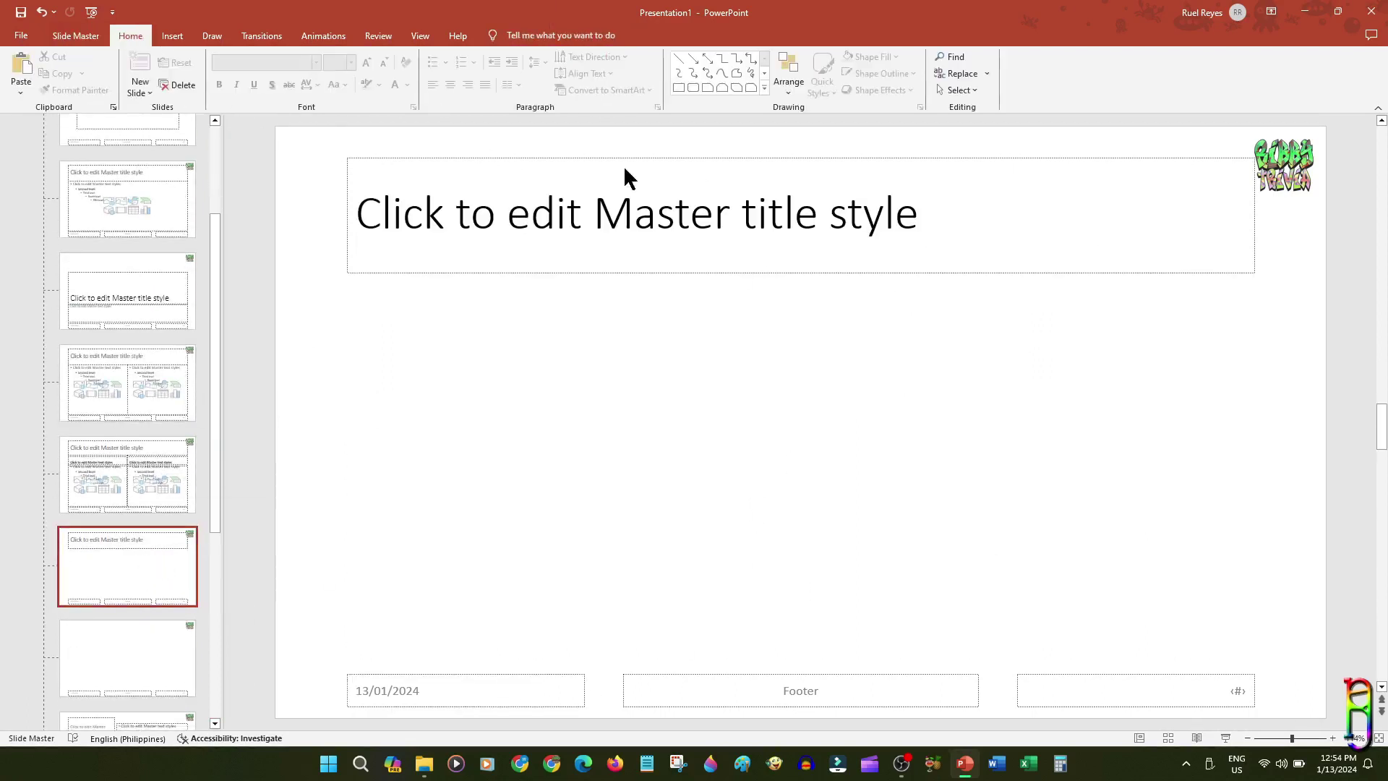
left_click(693, 88)
mouse_move(398, 332)
left_mouse_down()
mouse_move(1243, 496)
mouse_move(1236, 535)
left_mouse_up()
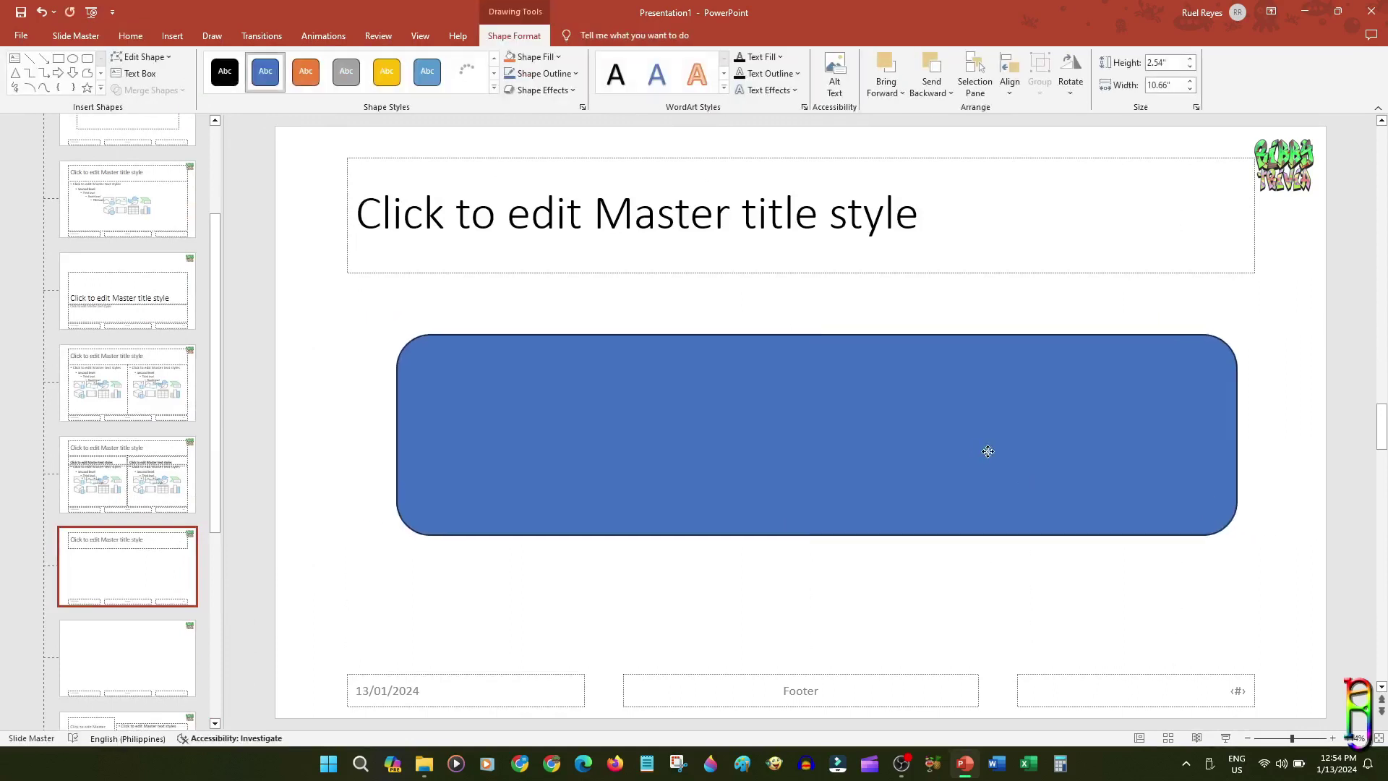
left_click(829, 215)
left_click_drag(846, 270, 896, 447)
left_click_drag(1306, 391, 1140, 405)
right_click(1149, 463)
left_click(1156, 292)
left_click_drag(979, 427, 957, 338)
left_click_drag(966, 450, 946, 402)
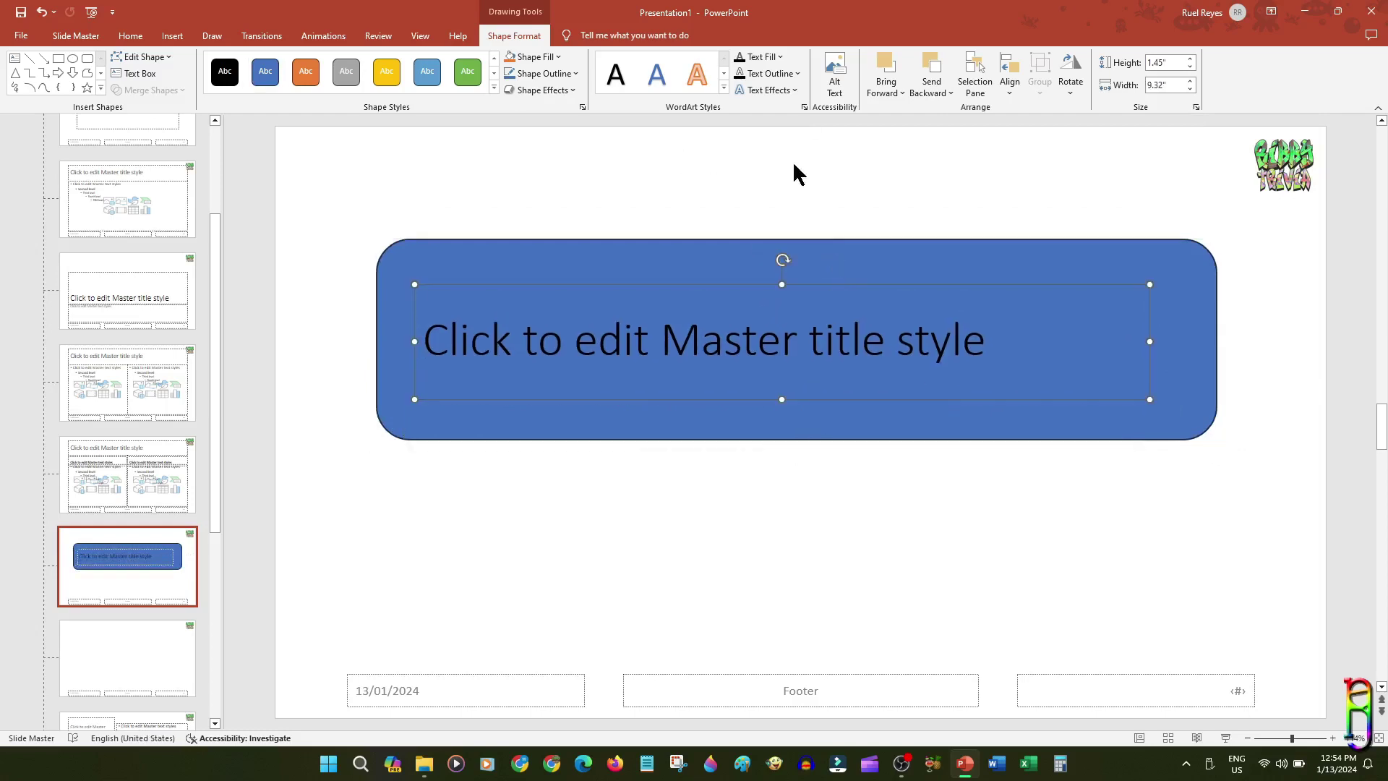
Step: Make the Title Only layout's title text white and close Master View
left_click(781, 58)
left_click(740, 89)
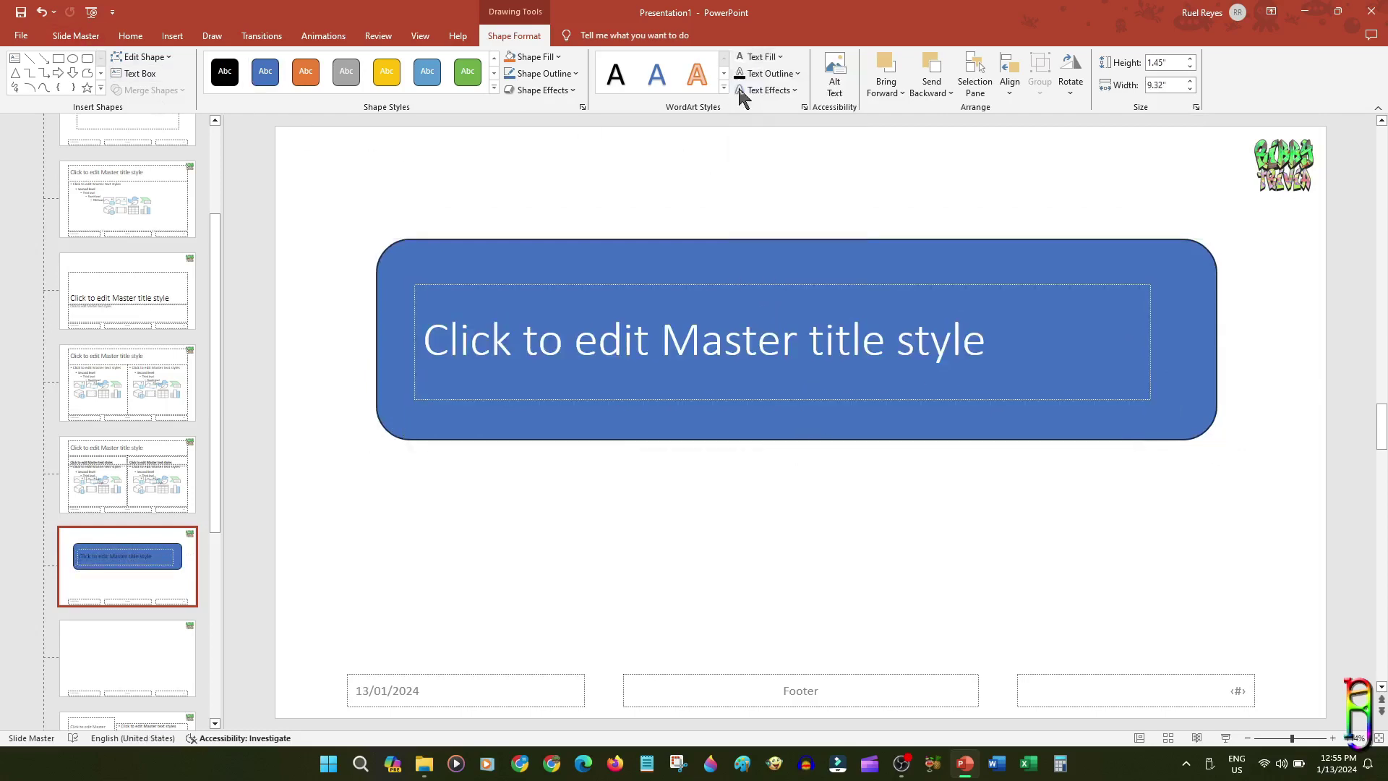
left_click(744, 531)
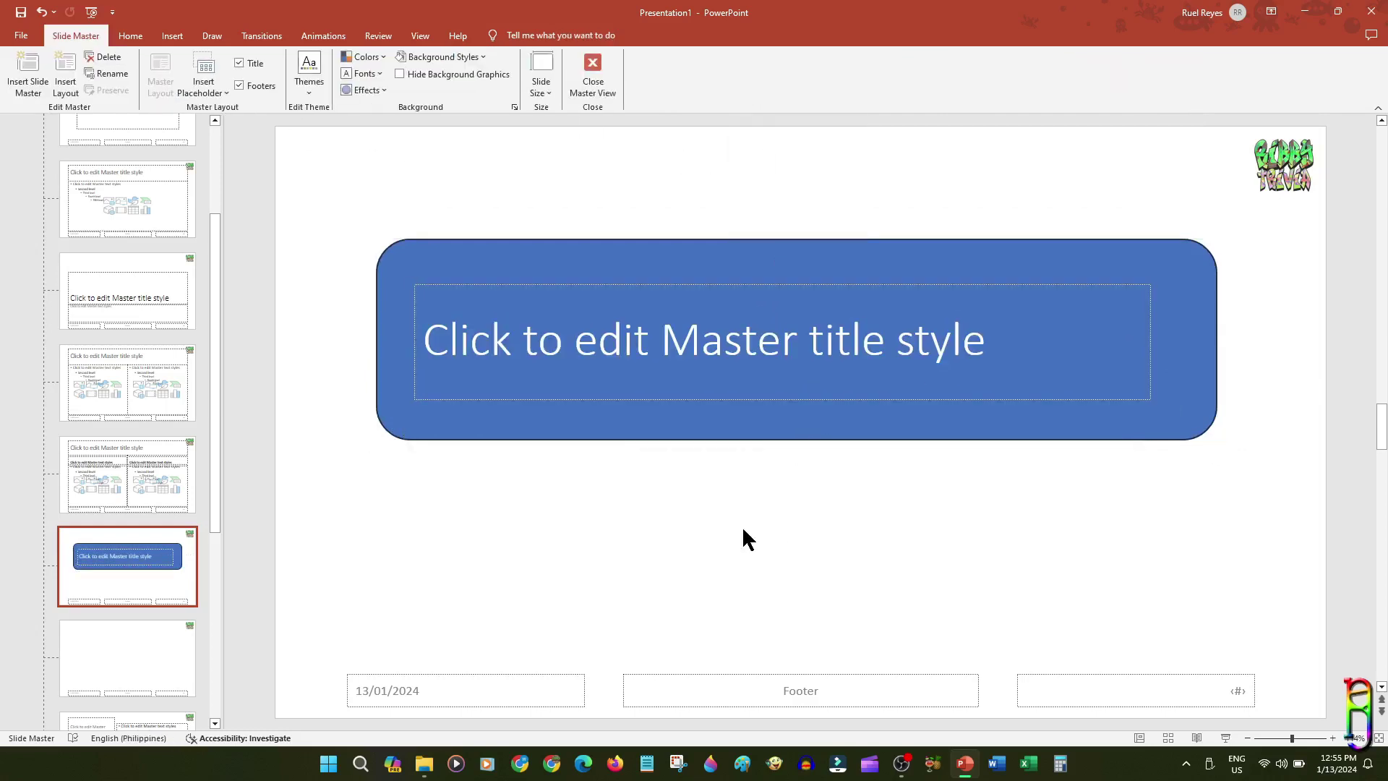
left_click(594, 81)
Step: Apply the Title Only layout to slide 1 and give it the title 'adasd'
left_click(121, 149)
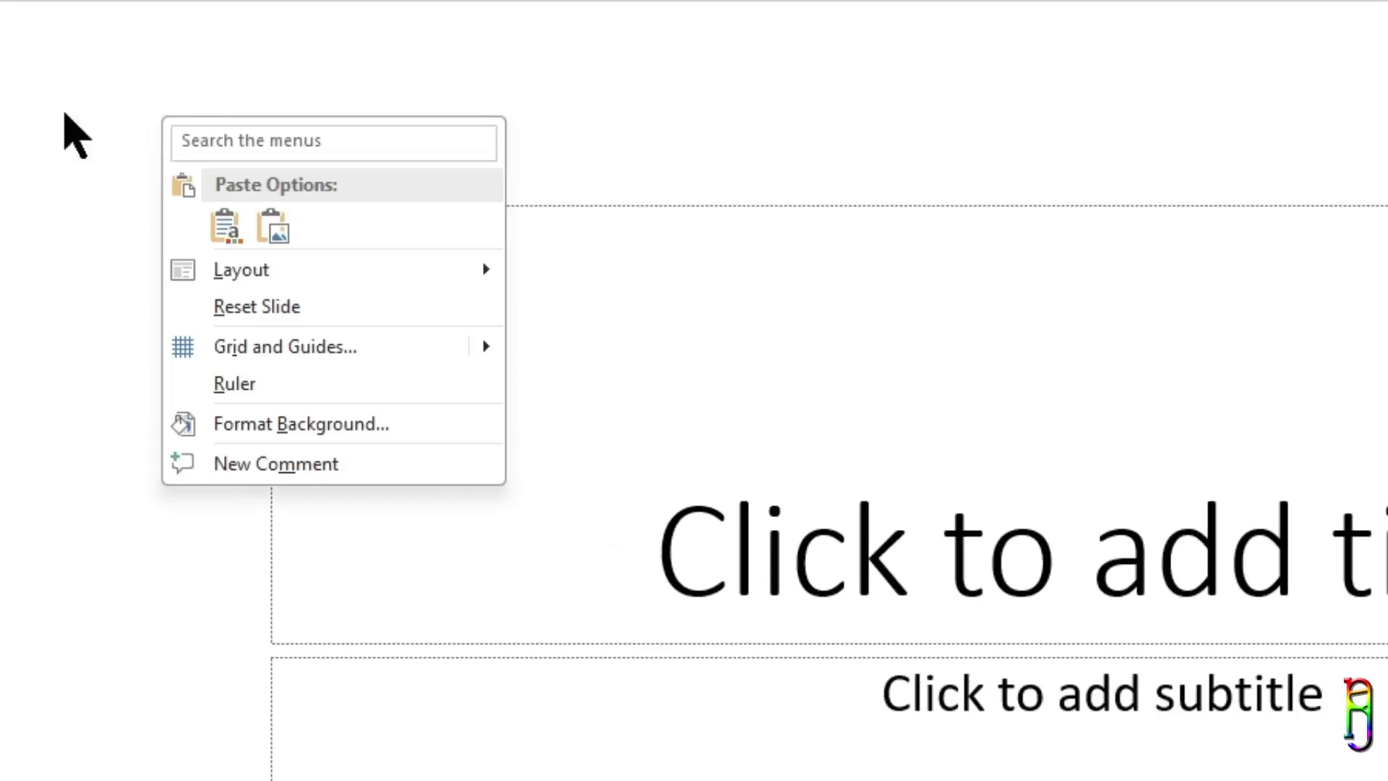
mouse_move(321, 278)
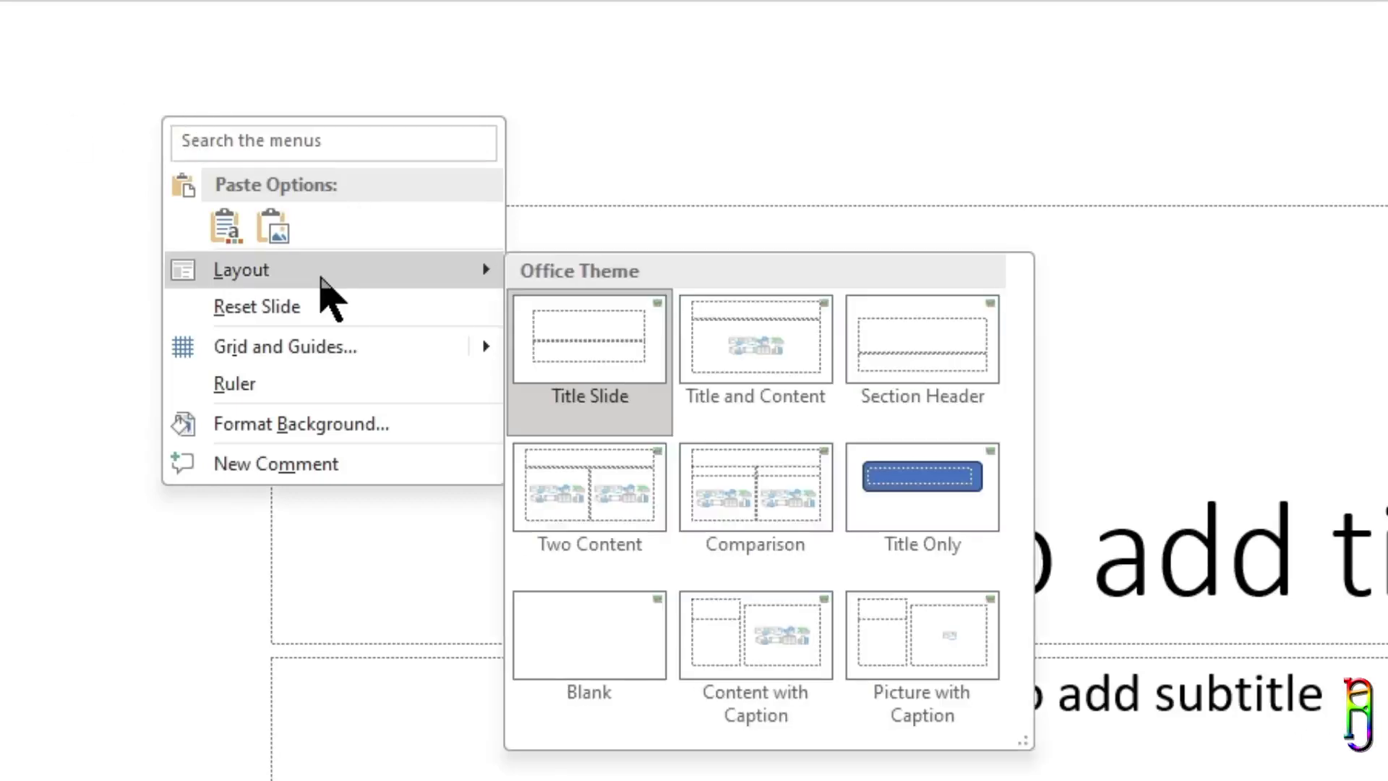
left_click(903, 493)
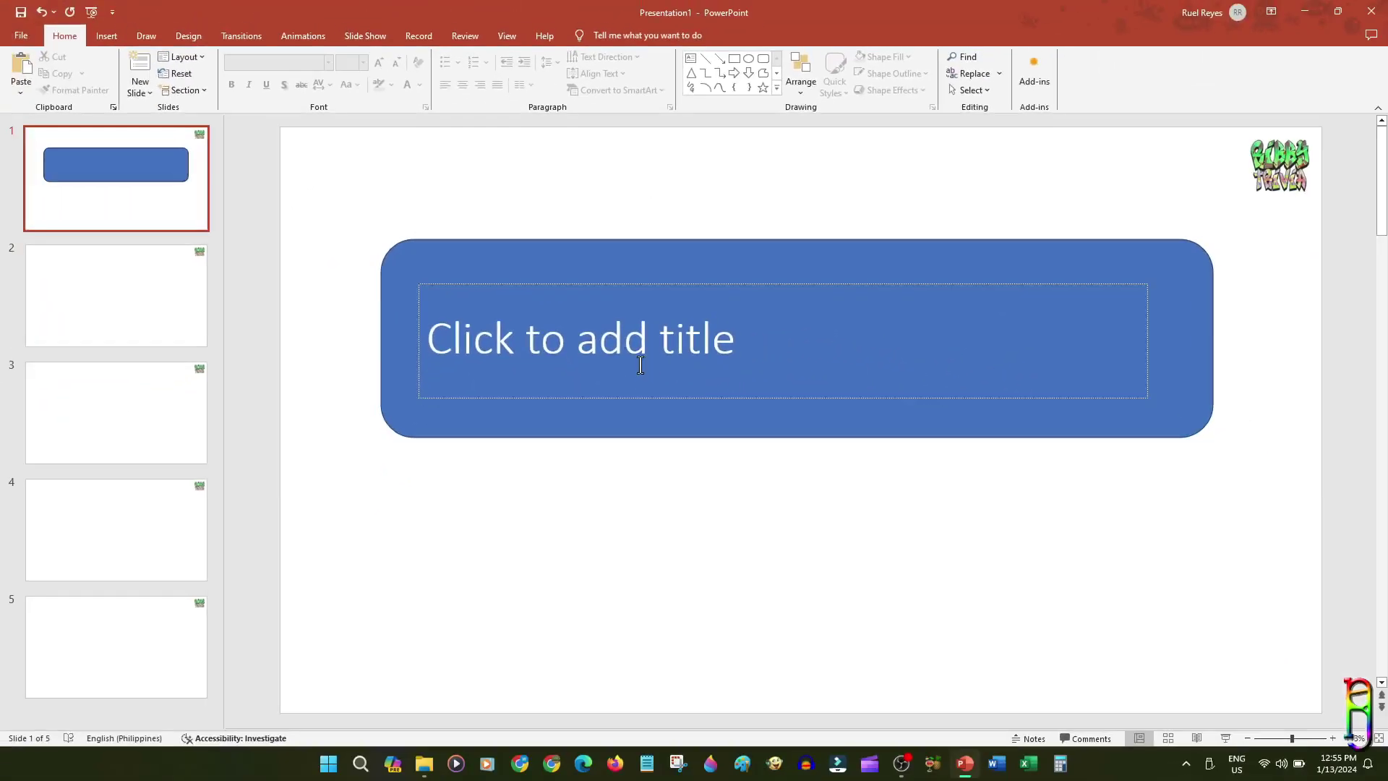
left_click(572, 326)
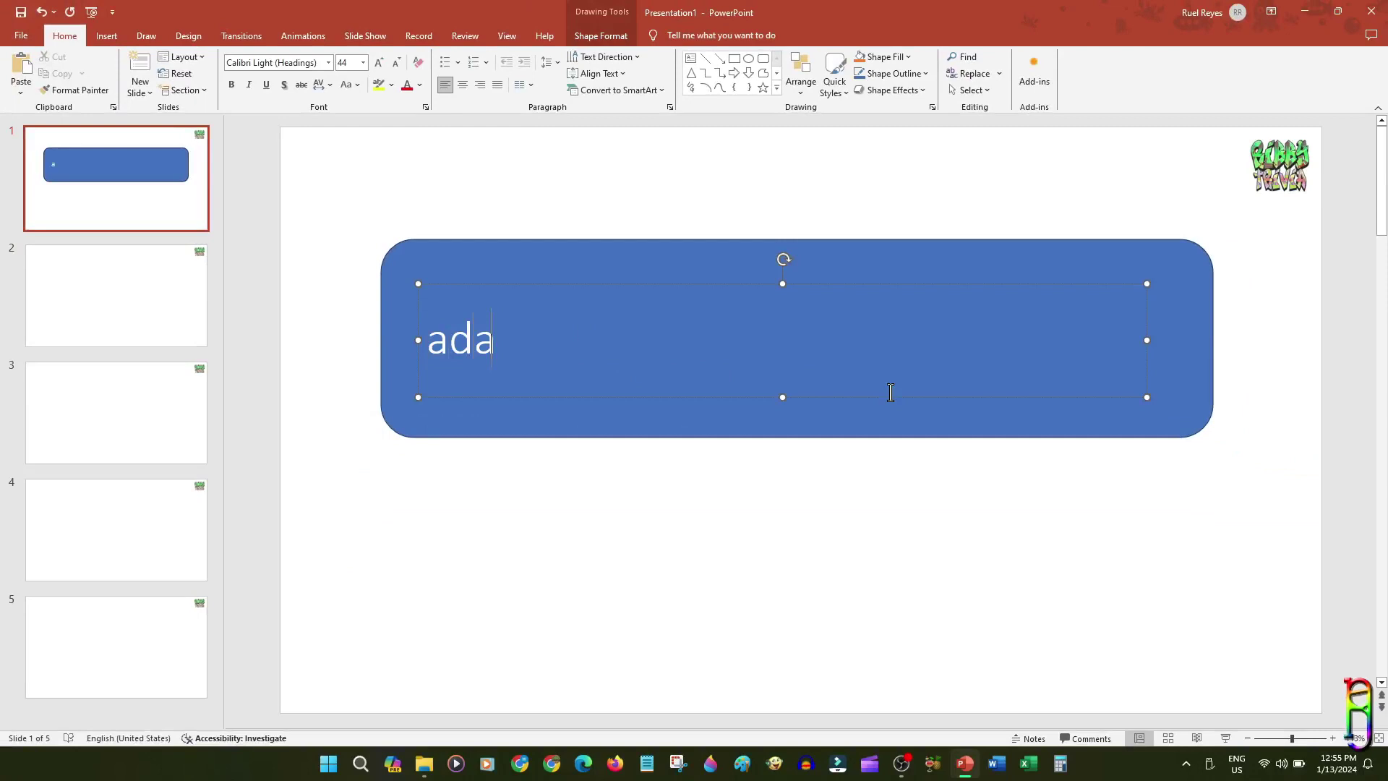
left_click(730, 505)
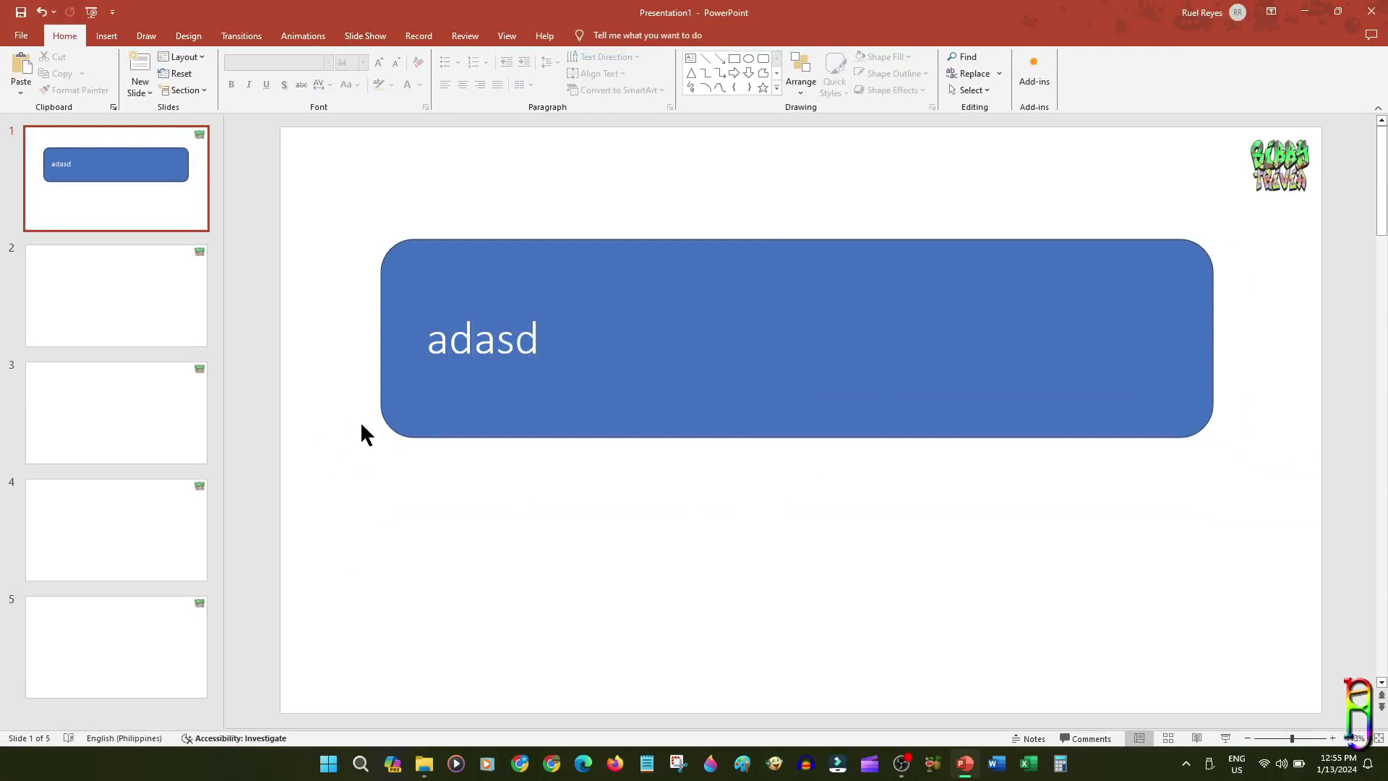
Step: Review slides 2, 3 and 4, then return to slide 1
left_click(33, 272)
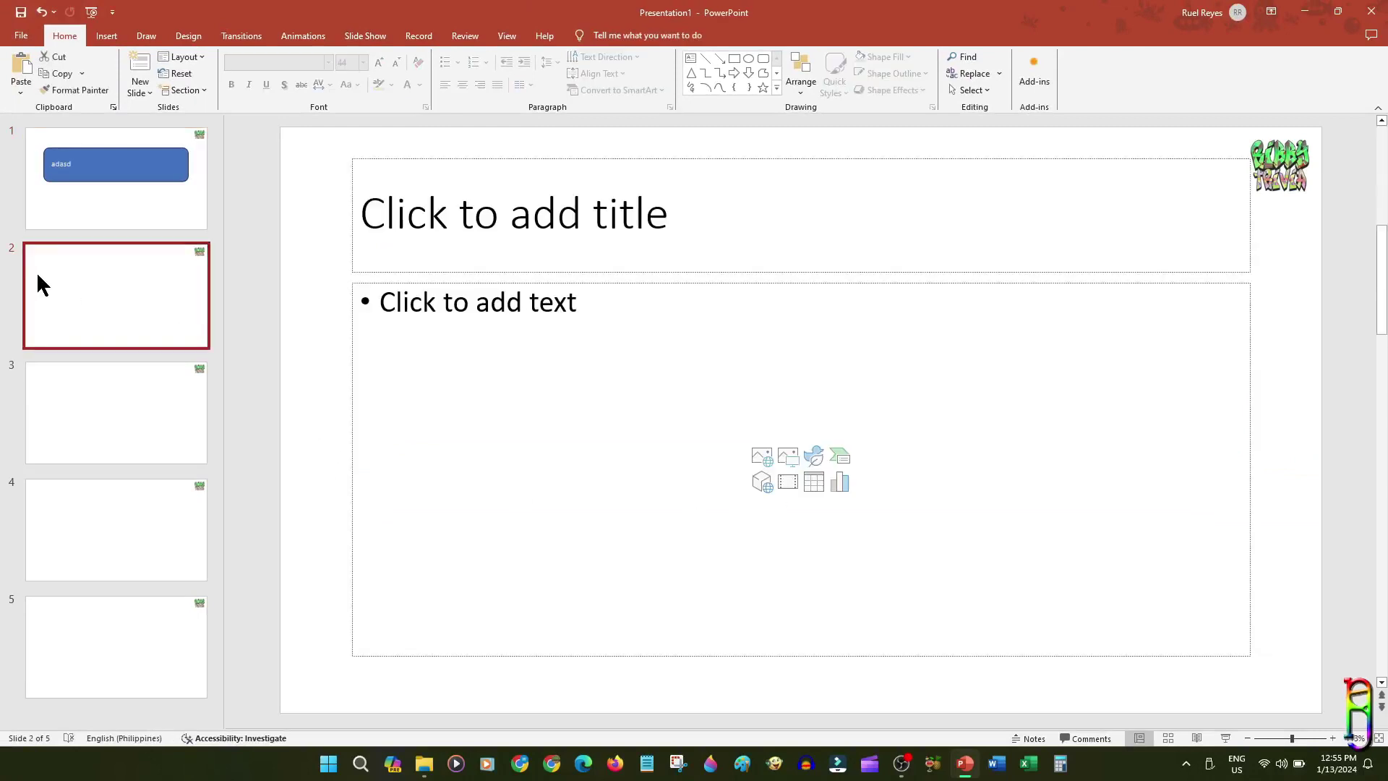
left_click(104, 446)
left_click(105, 569)
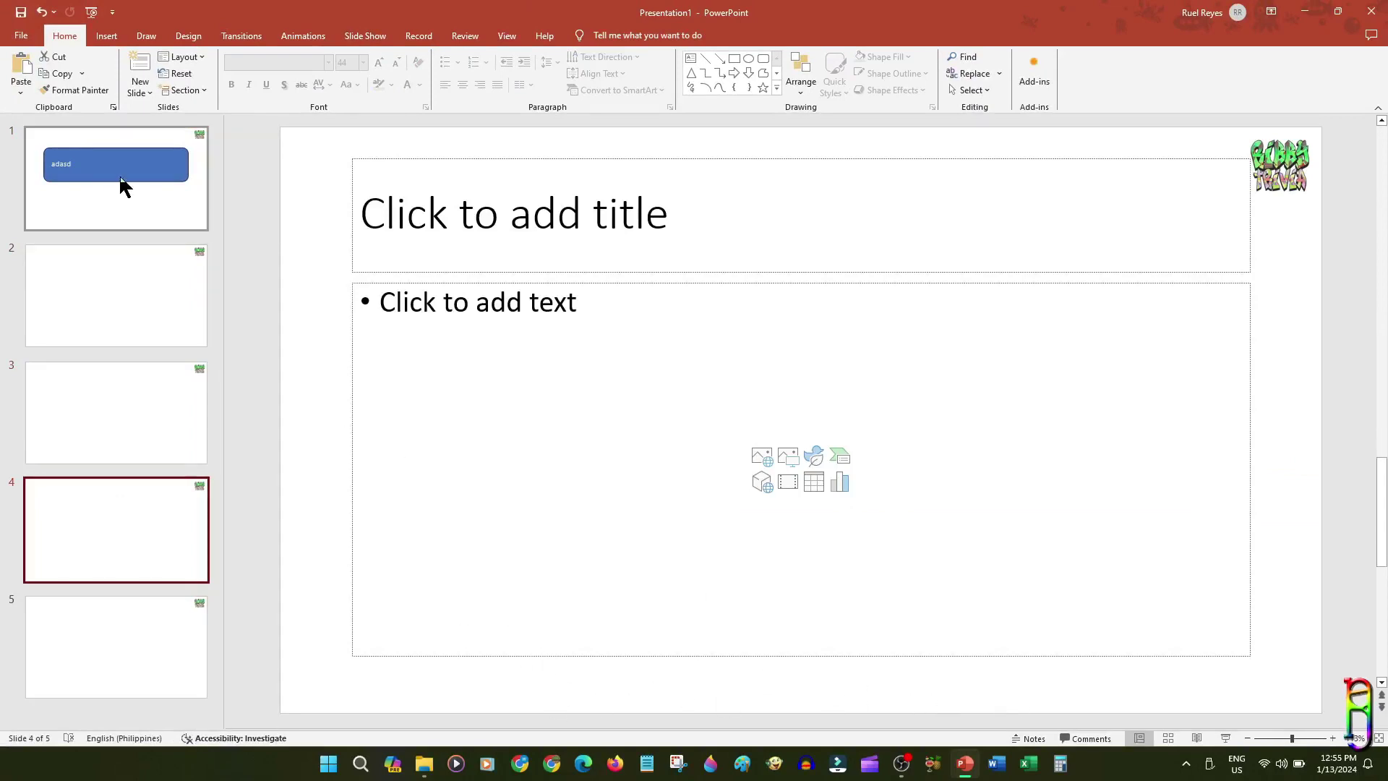
left_click(166, 163)
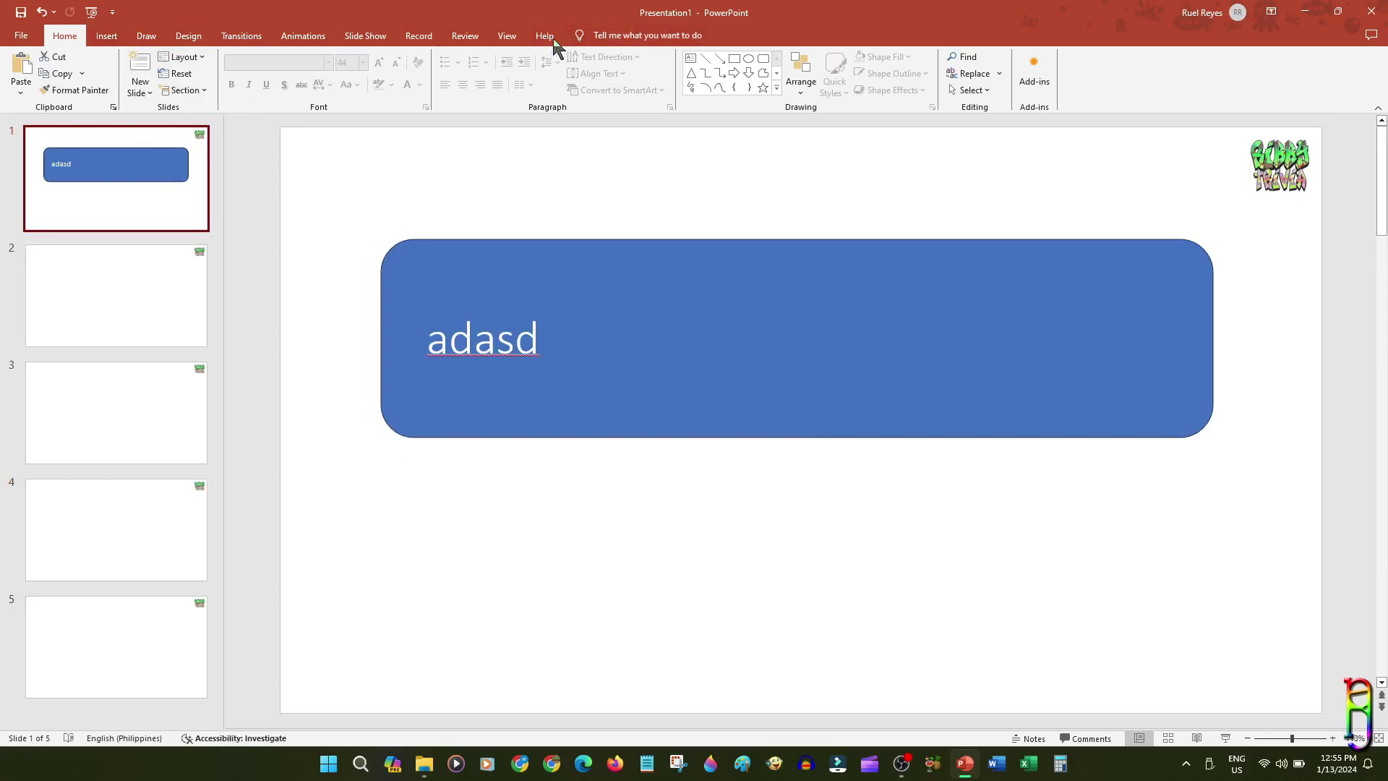
Step: Switch to Slide Master view with the top-level master selected
left_click(507, 36)
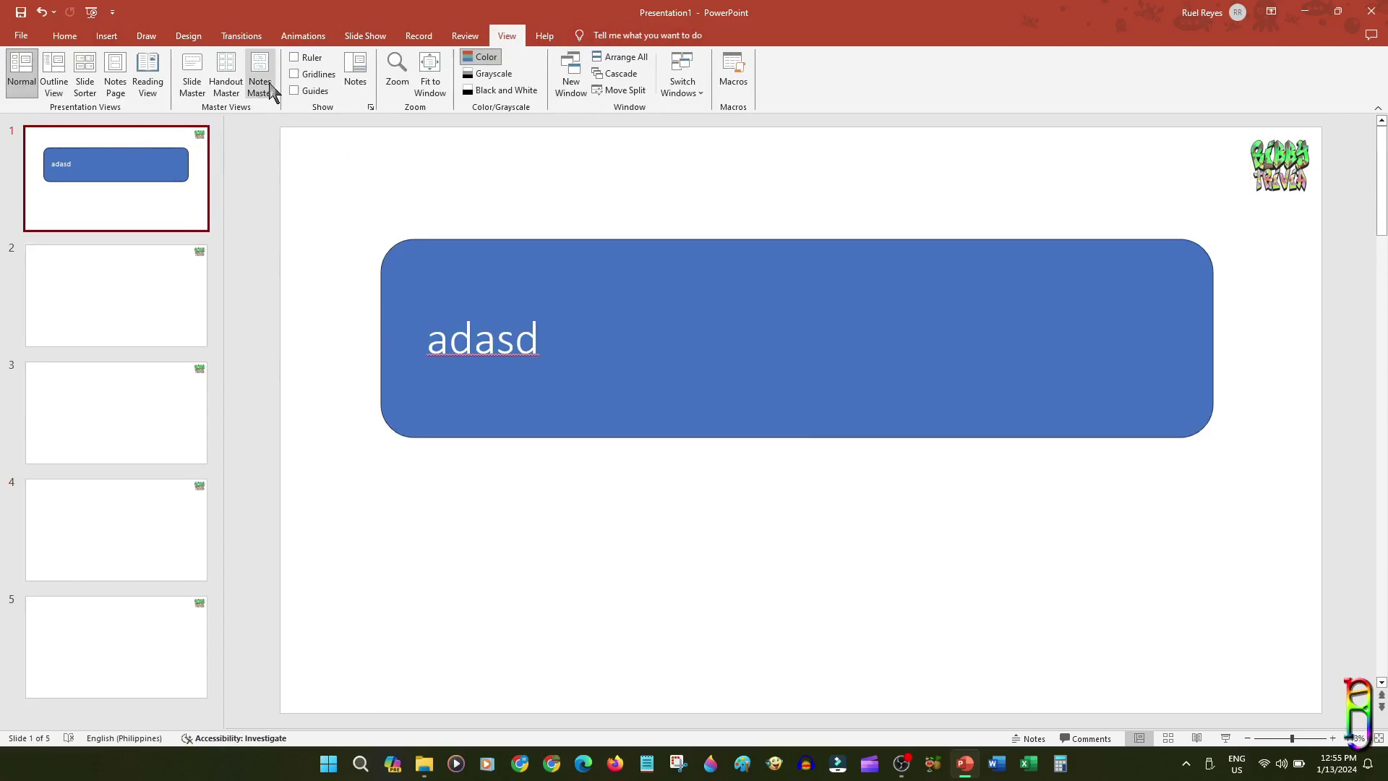
left_click(192, 72)
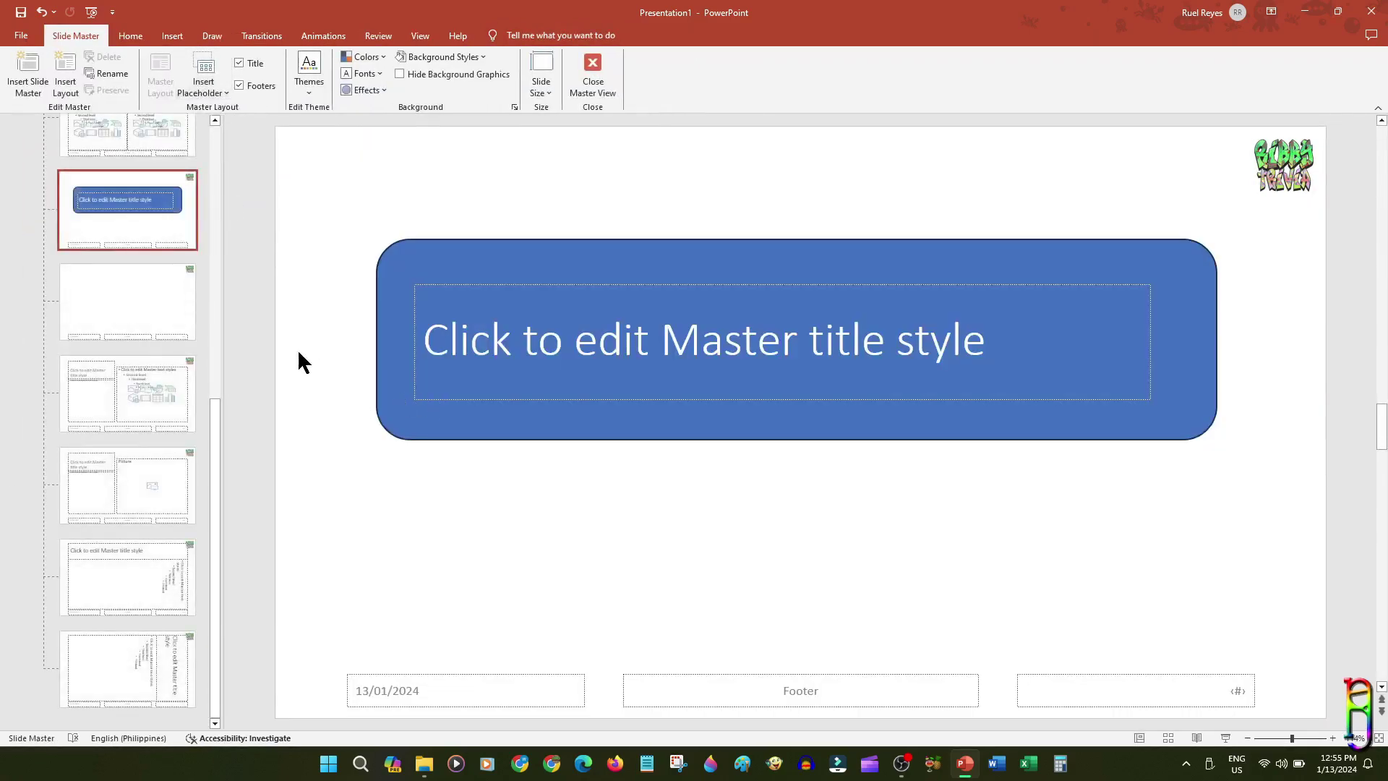
left_click_drag(214, 433, 235, 138)
left_click(146, 173)
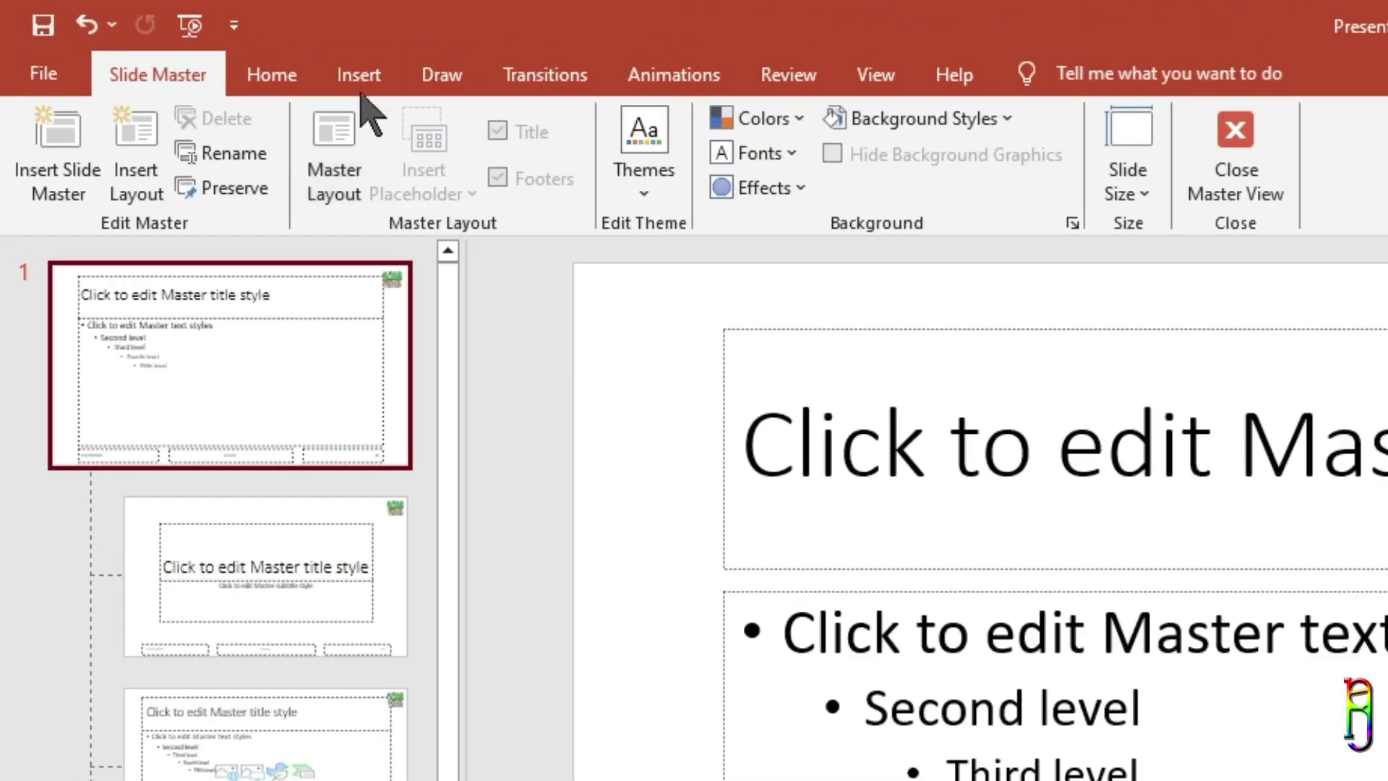
Step: Add an auto-updating 13-Jan-24 date, slide numbers and footer 'RIBBY Trivia Copyright 2024' to all slides
left_click(360, 77)
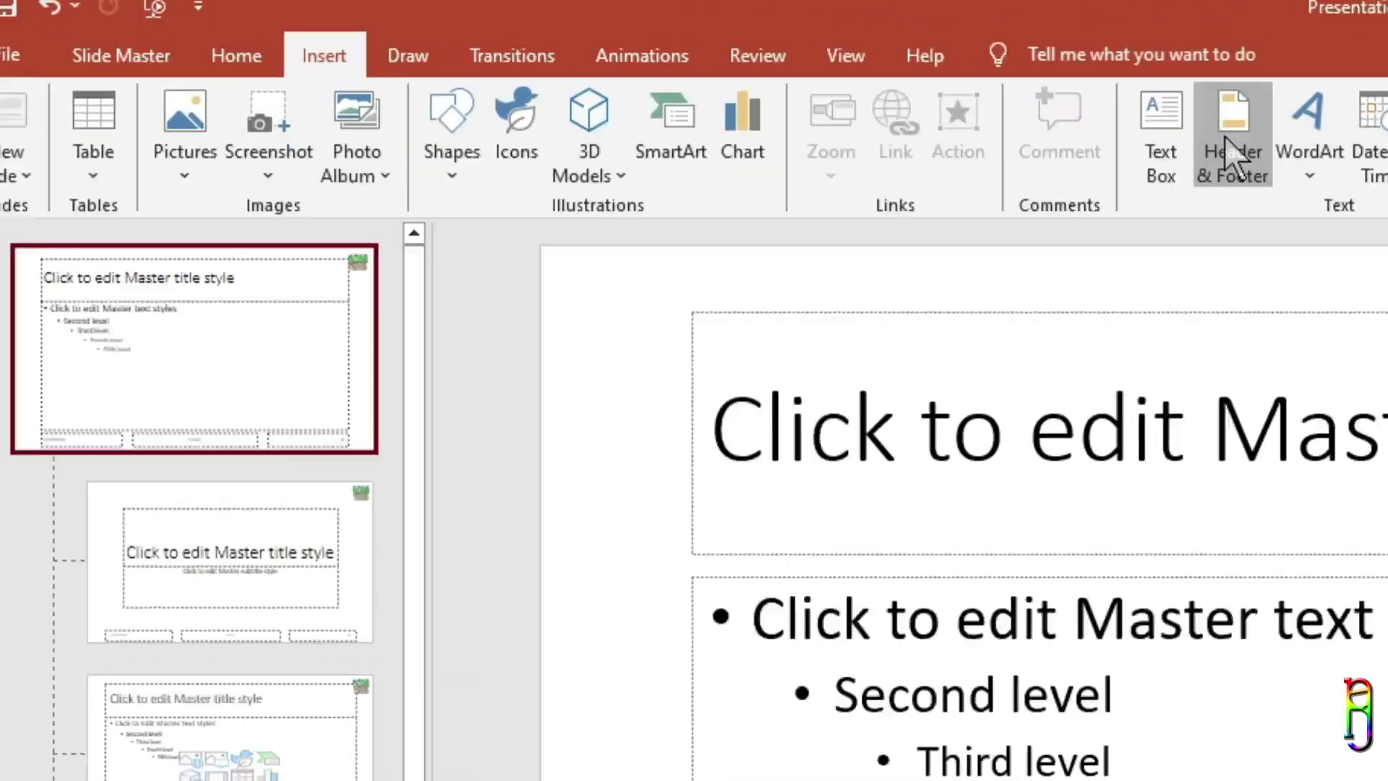
left_click(1264, 163)
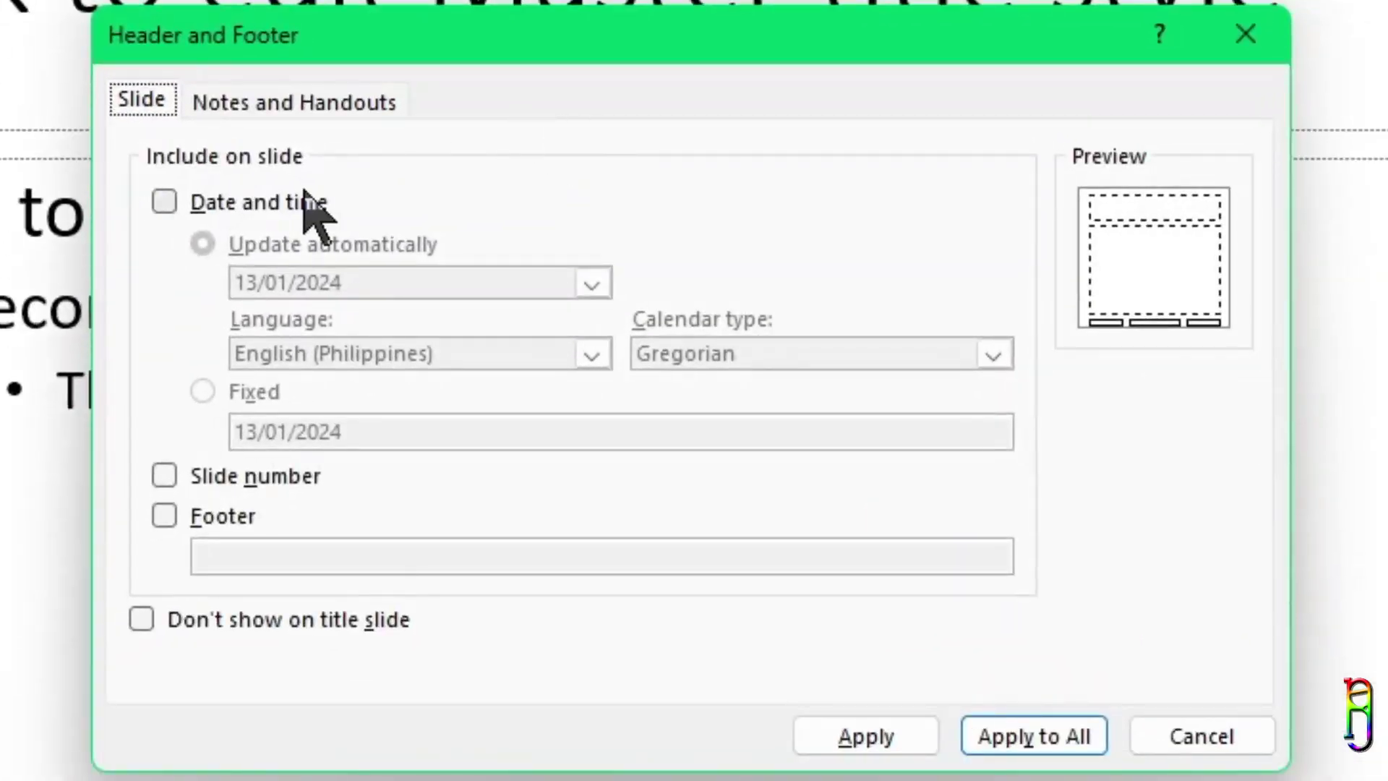
left_click(293, 203)
left_click(592, 285)
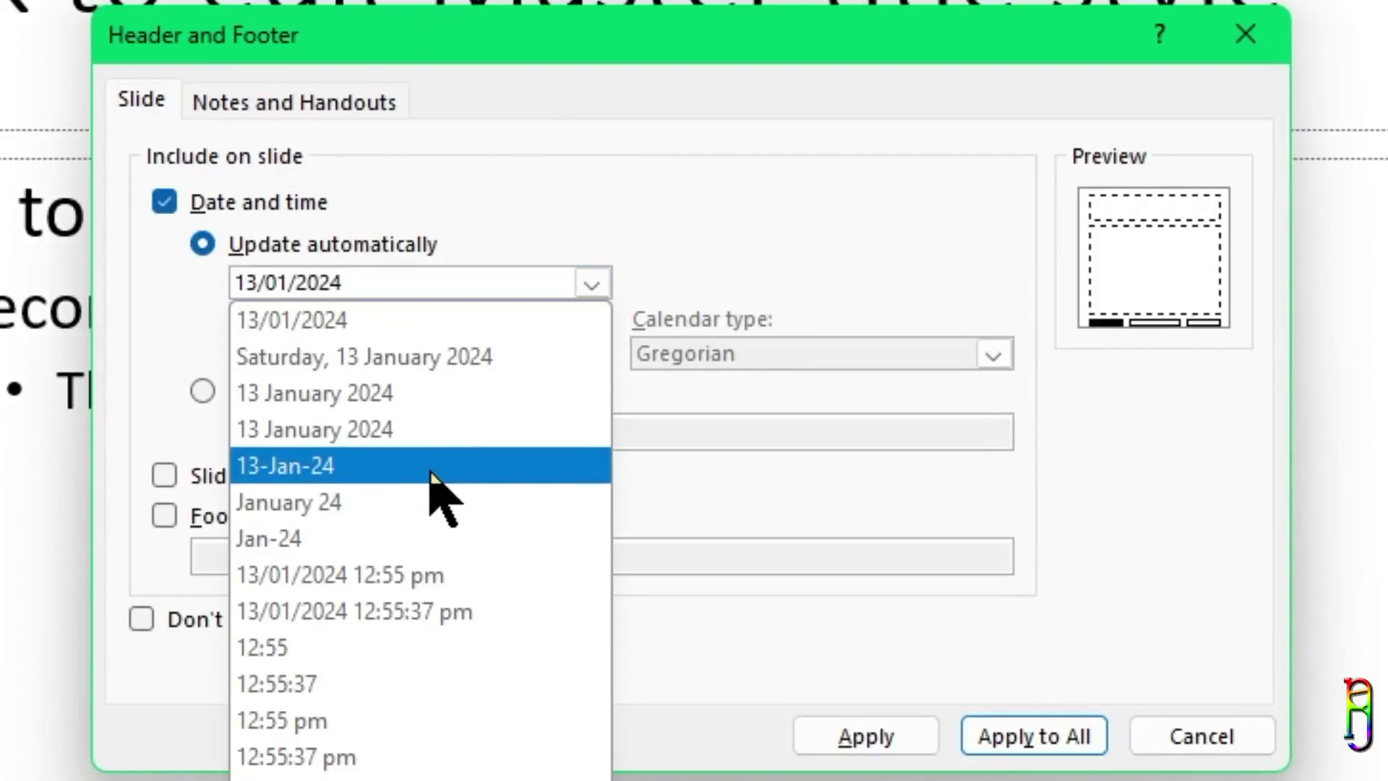
left_click(436, 478)
left_click(560, 358)
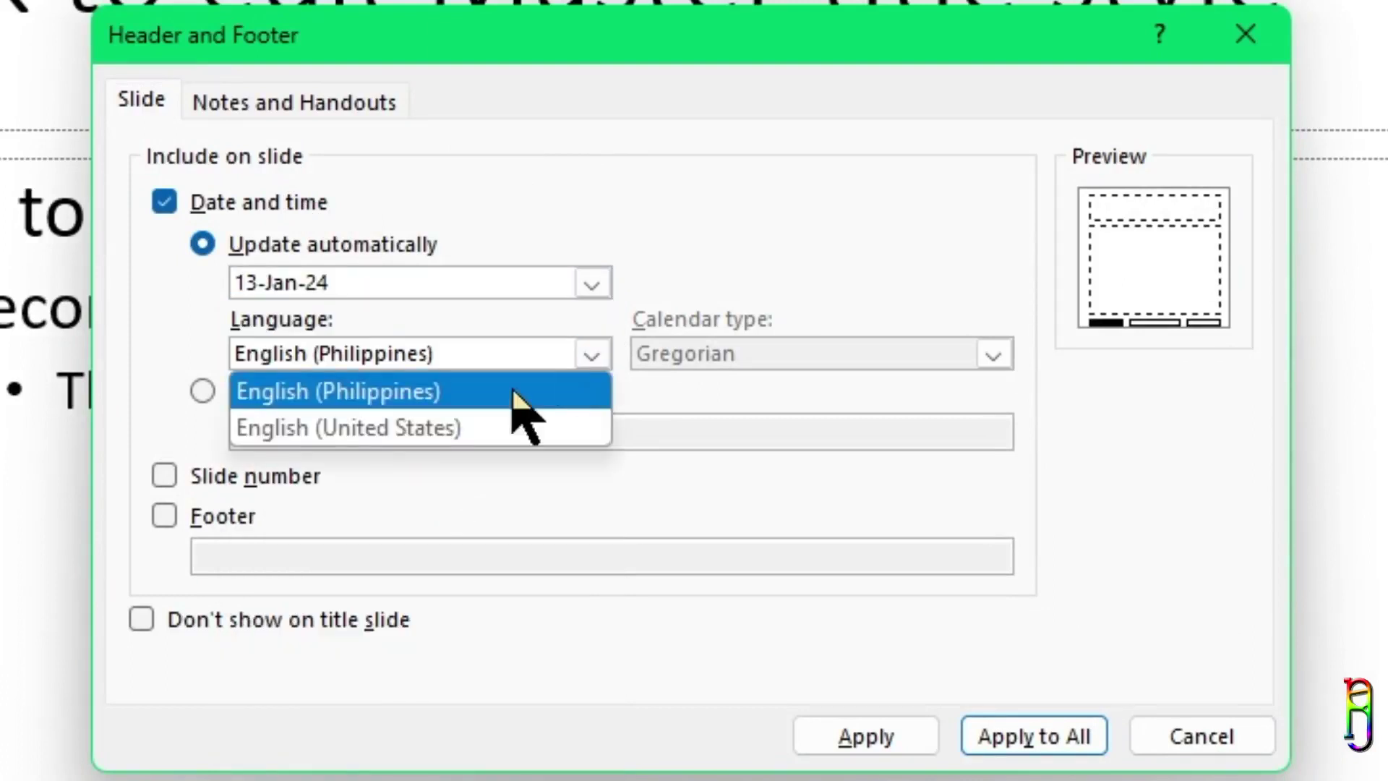
left_click(685, 218)
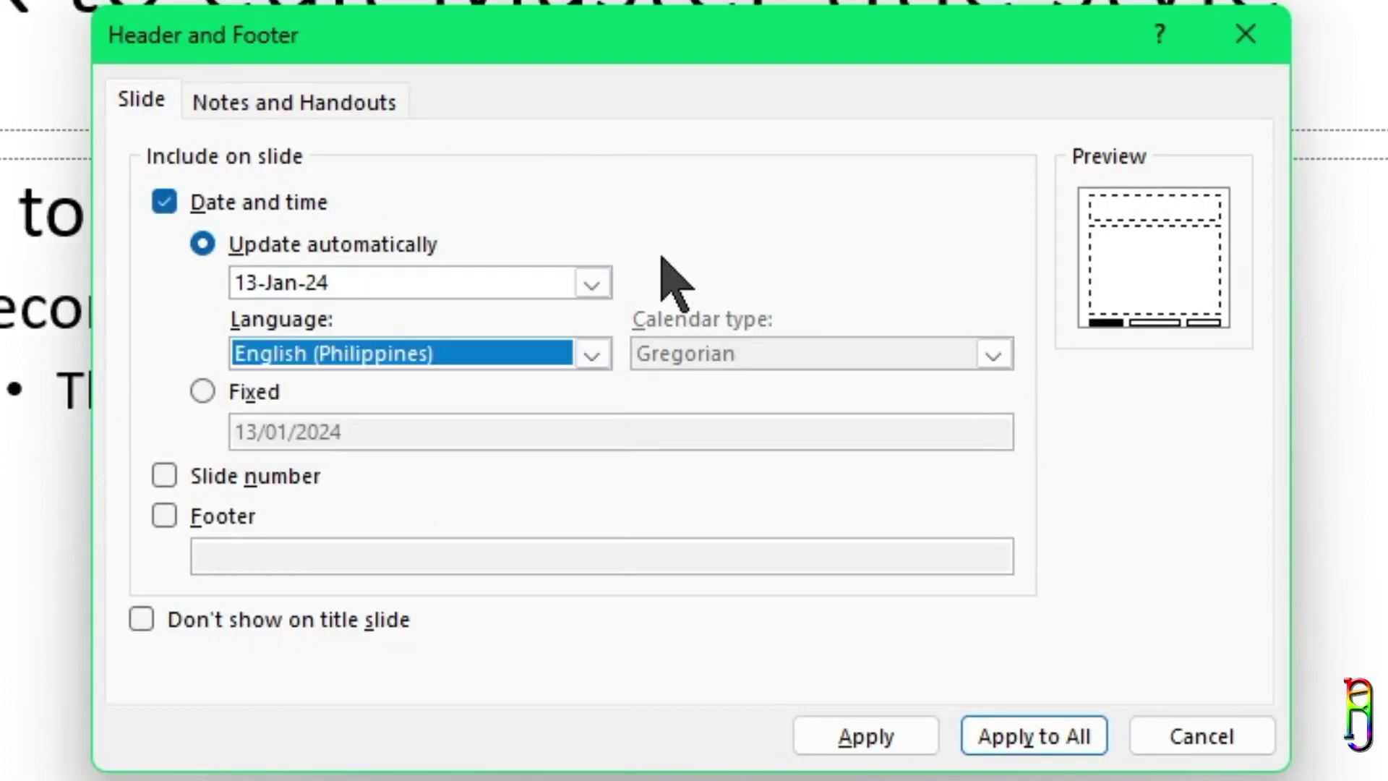
left_click(158, 469)
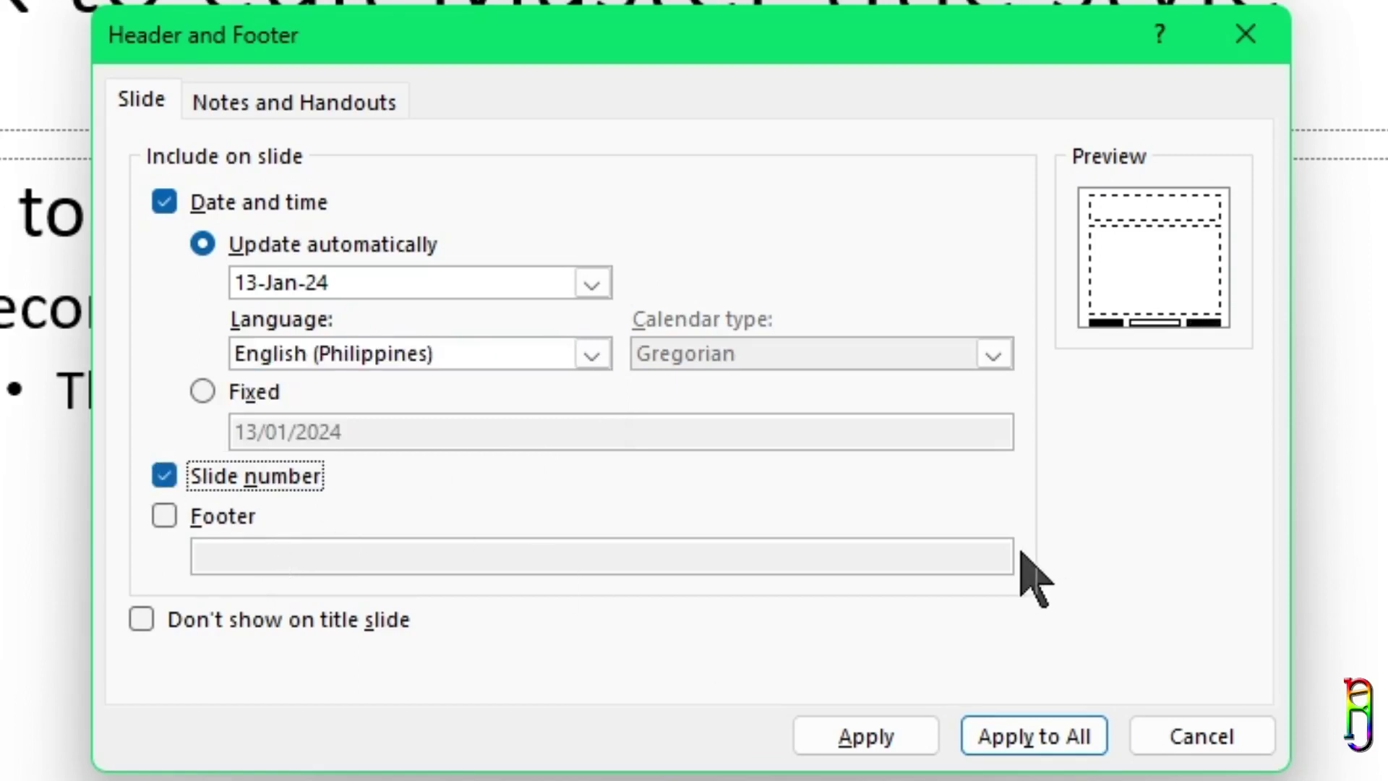
left_click(165, 515)
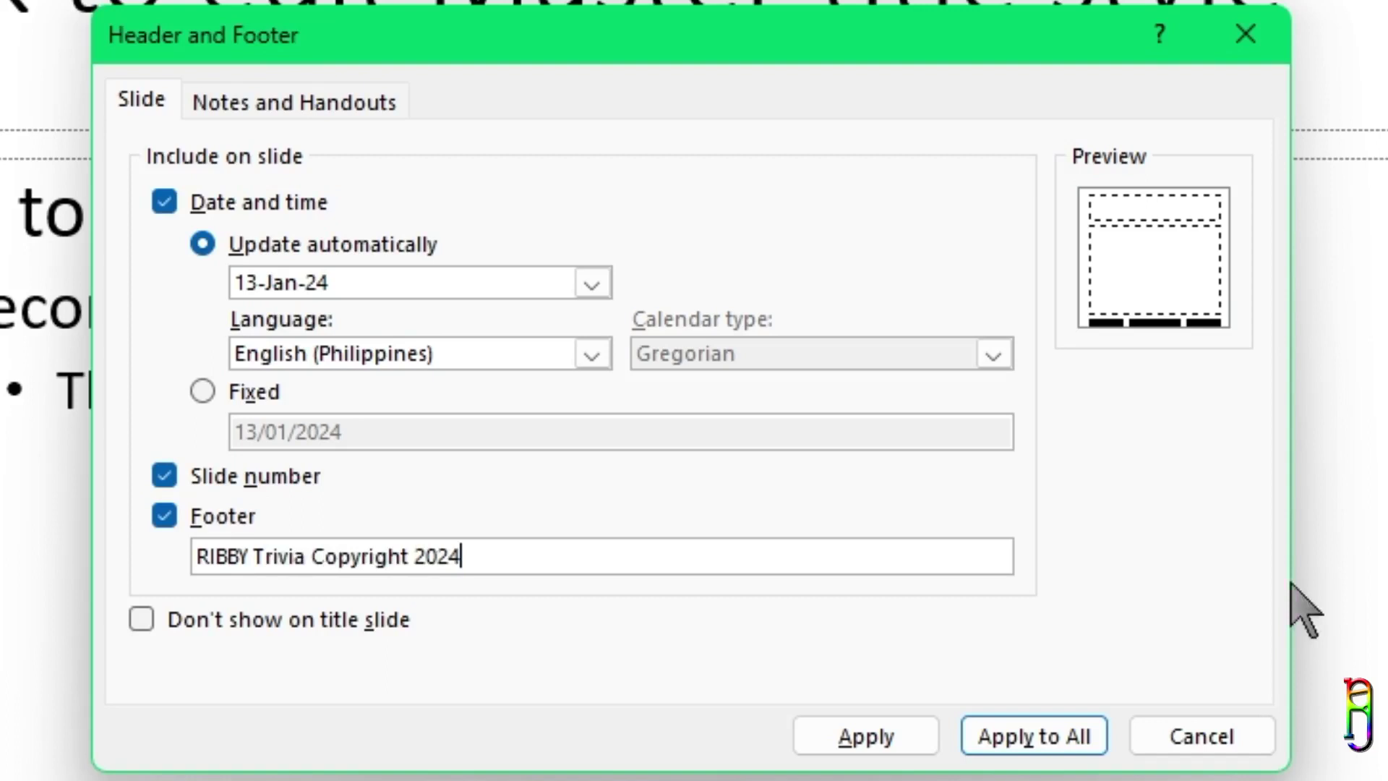
left_click(154, 616)
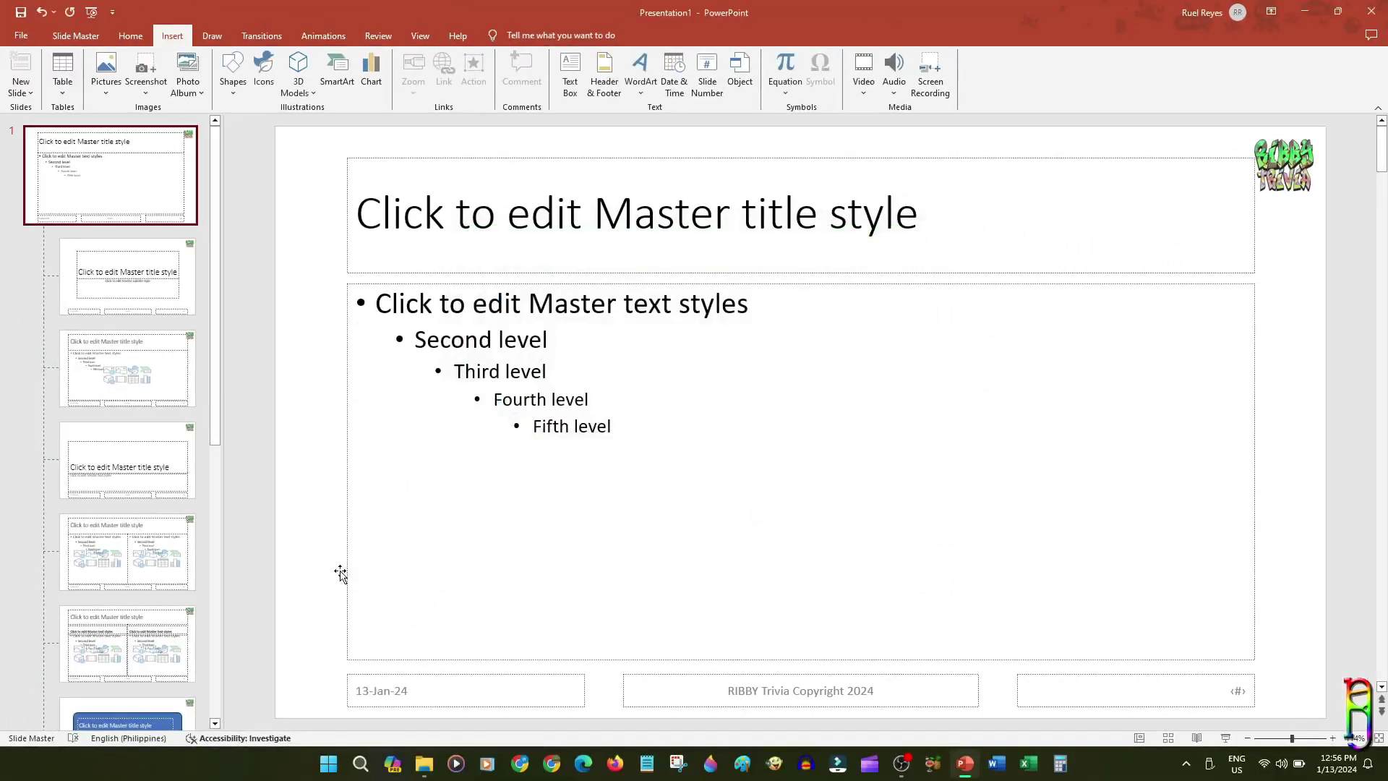
Step: Colour the master's date footer green and its slide number red
left_click(129, 291)
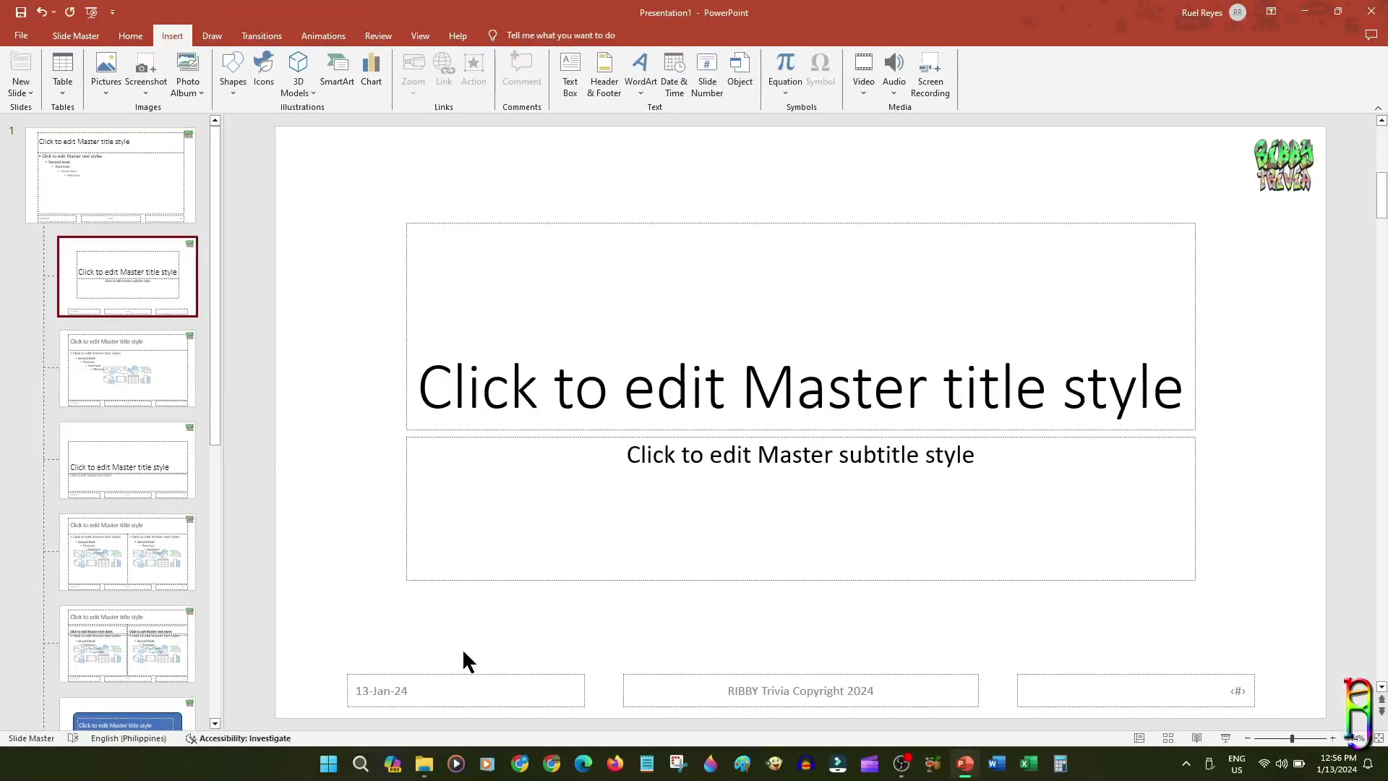
left_click(164, 192)
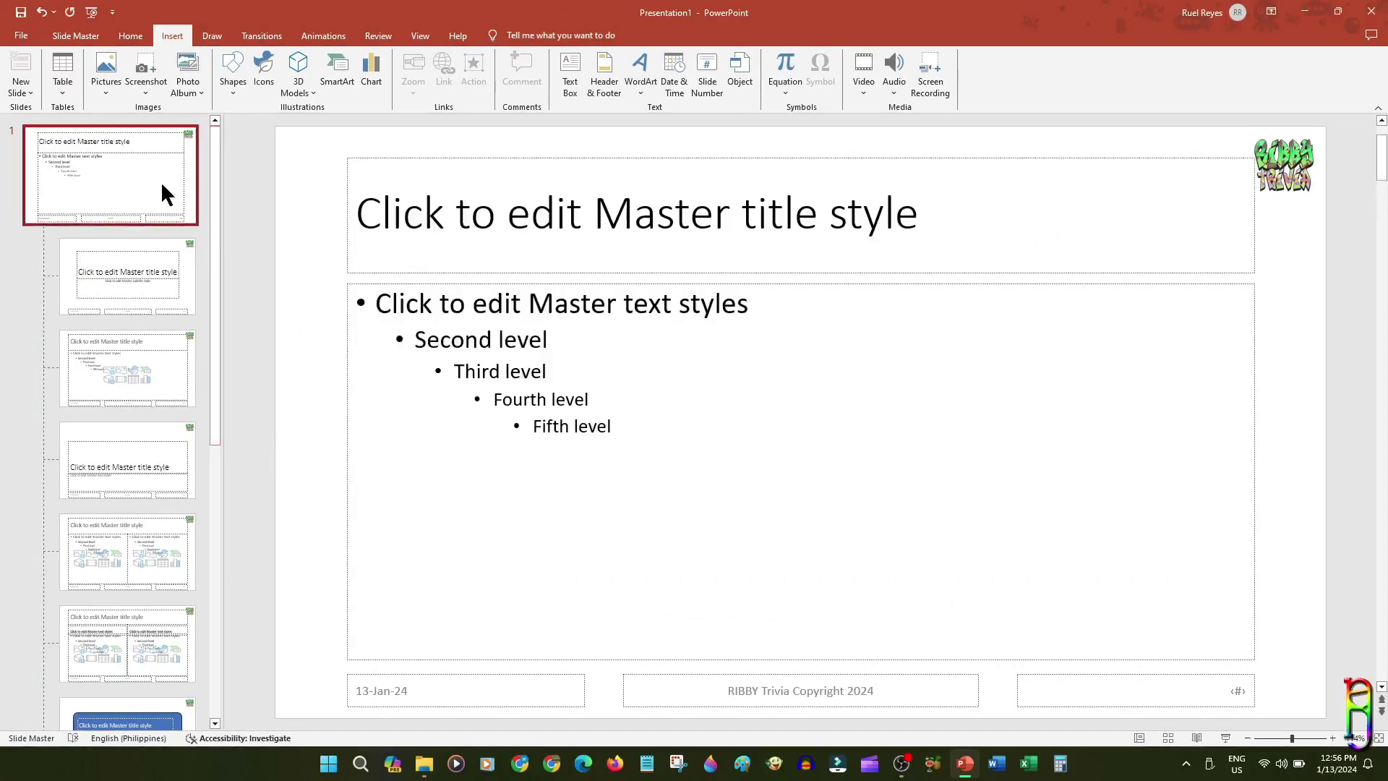
left_click(504, 692)
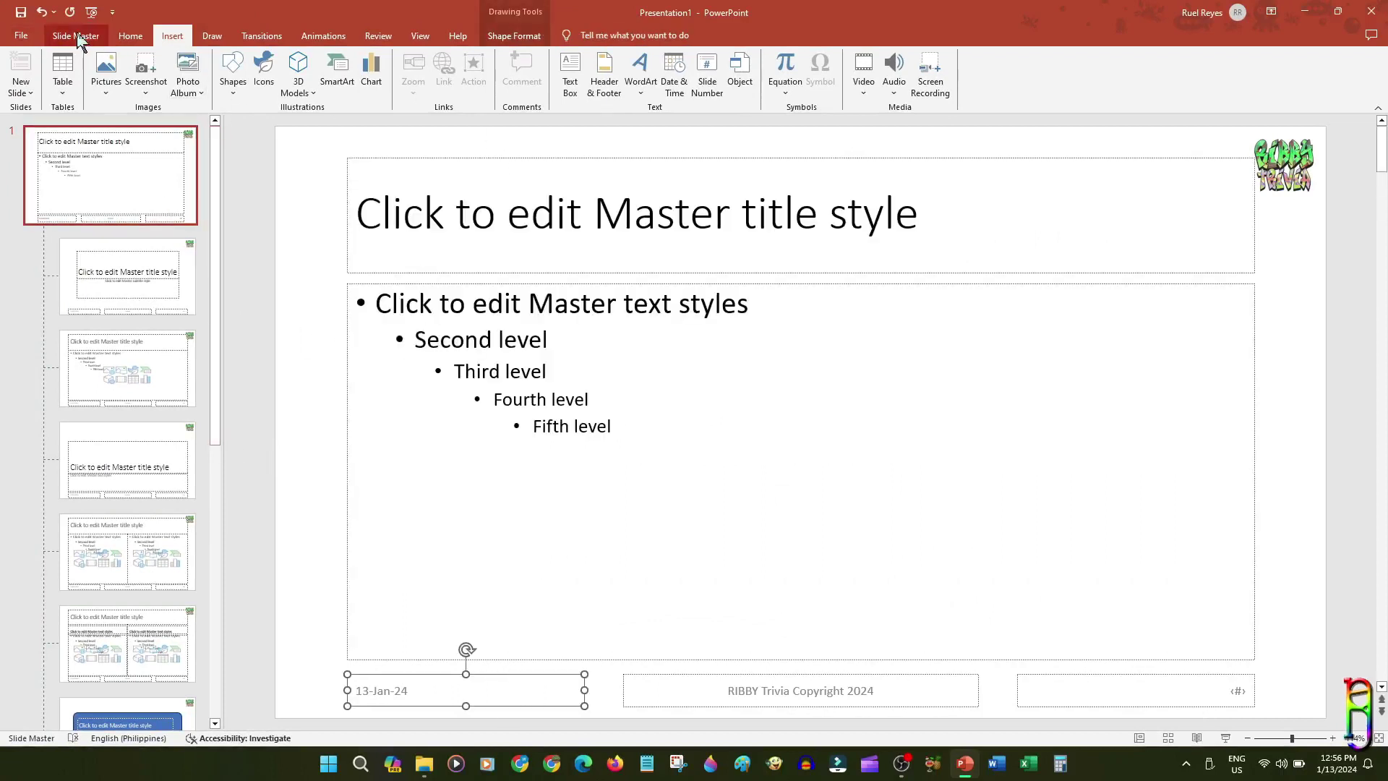
left_click(78, 39)
left_click(131, 36)
left_click(407, 84)
left_click(458, 206)
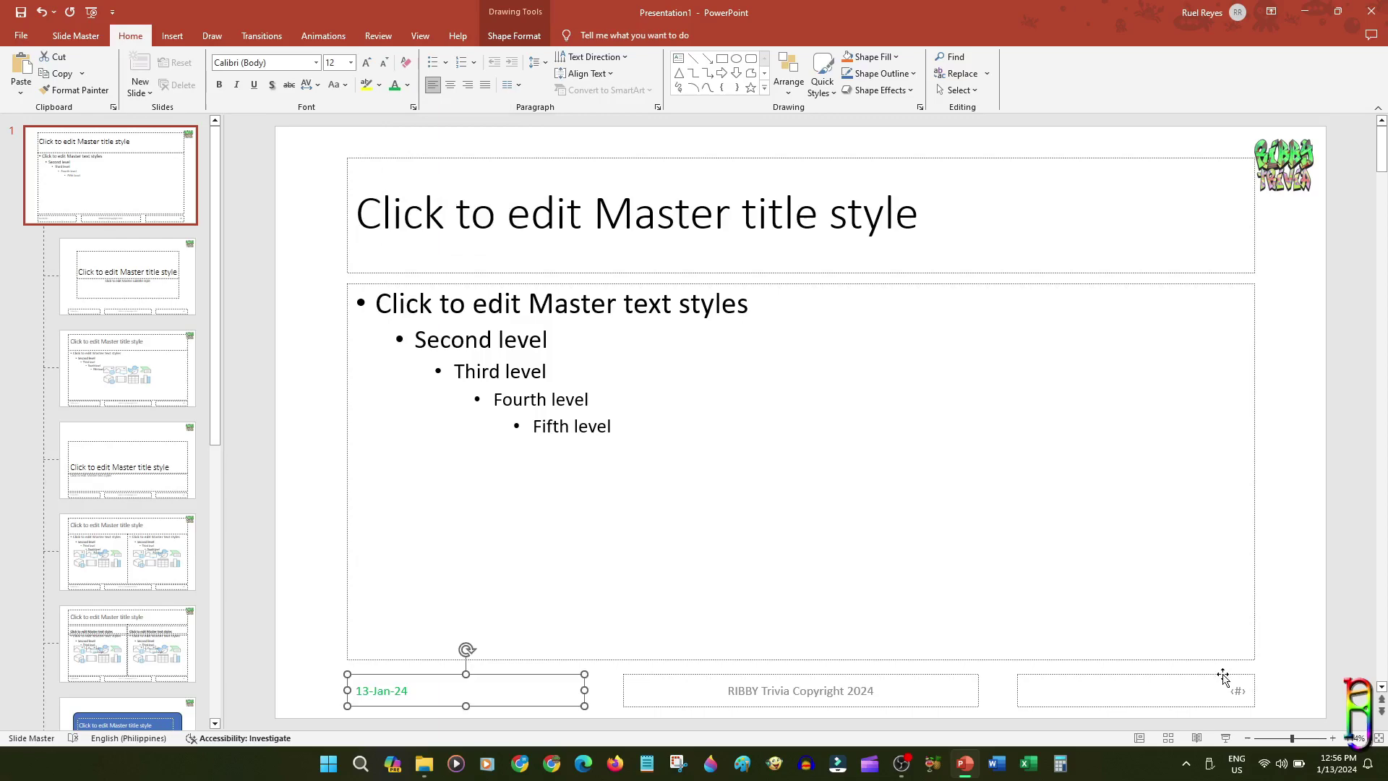
left_click(1222, 676)
left_click(407, 84)
left_click(484, 217)
Step: Close Master View and check the new footers on slide 3
left_click(124, 155)
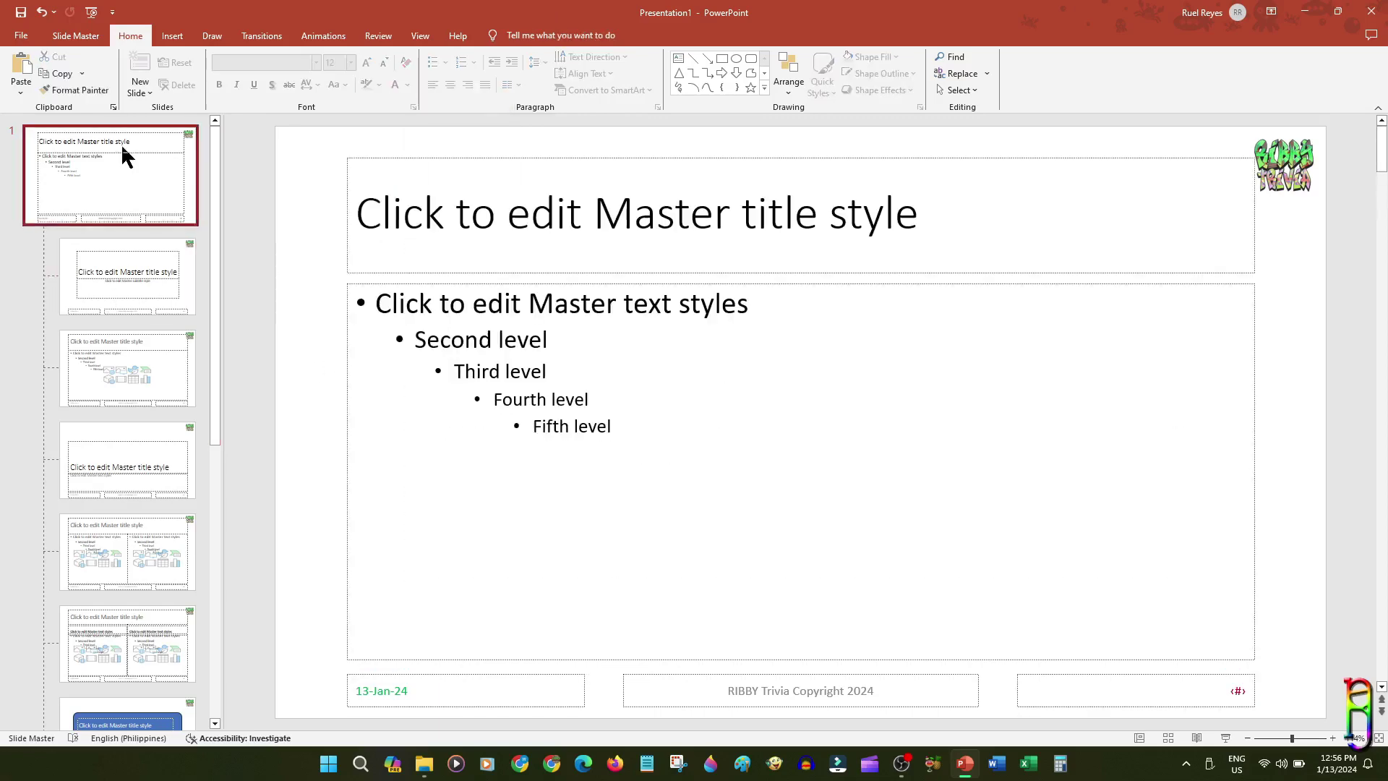
left_click(76, 35)
left_click(594, 75)
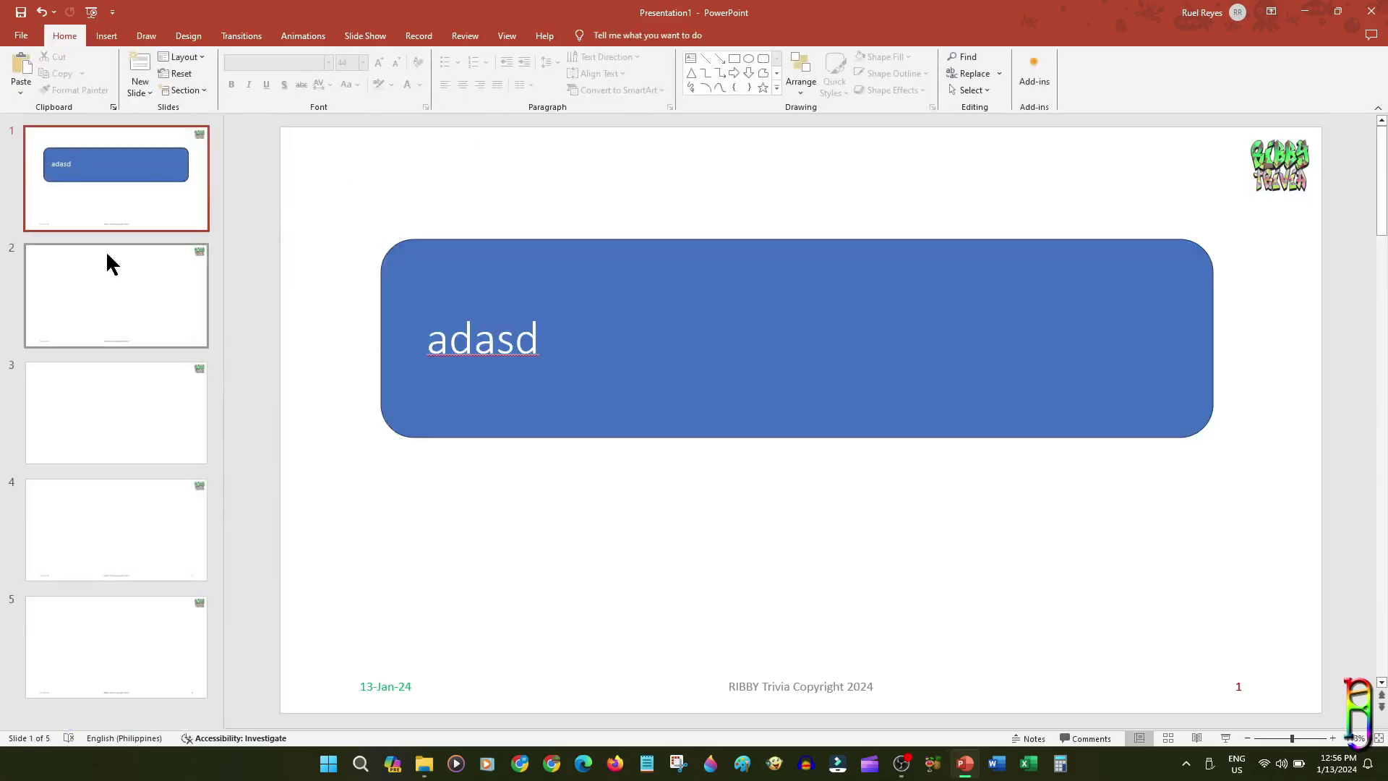
left_click(111, 449)
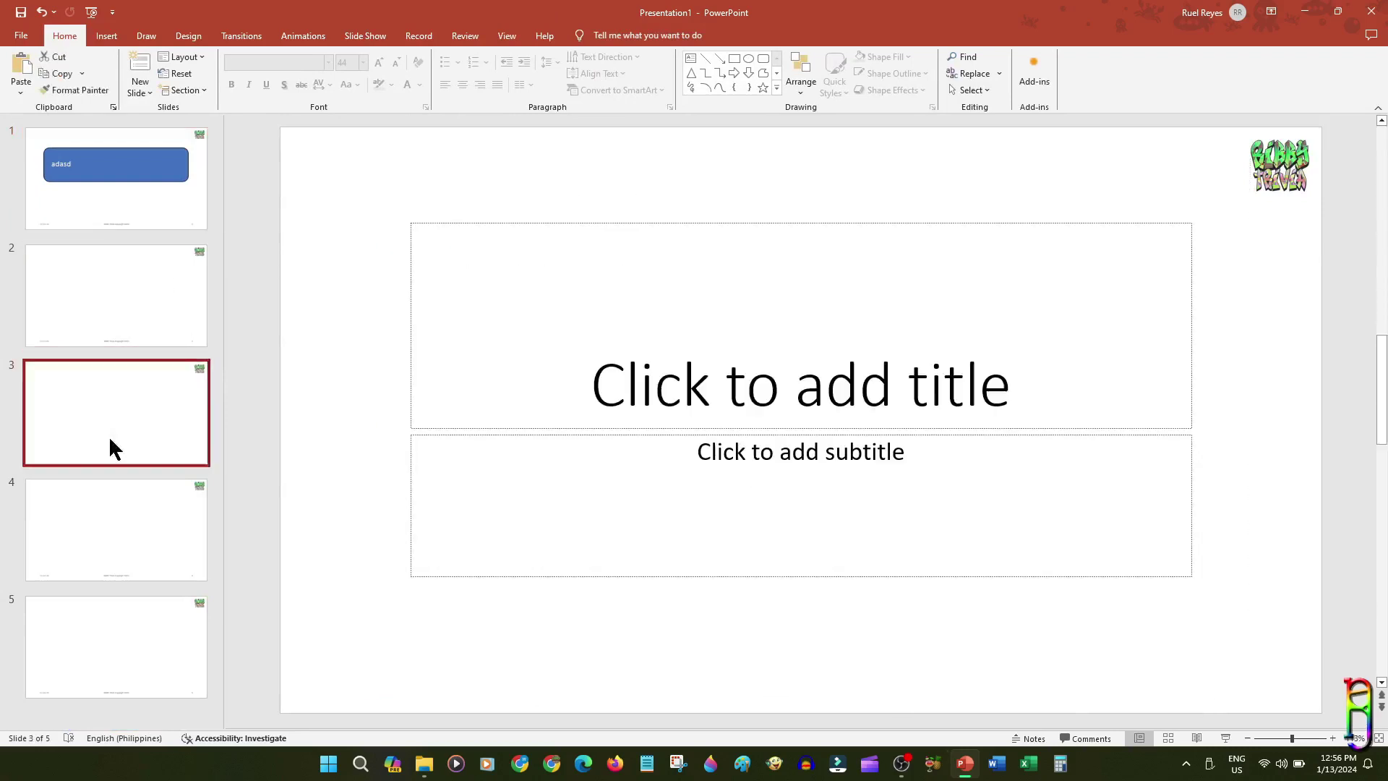
left_click(144, 173)
Step: Set slide 1 to the Title Slide layout and slide 2 to the blue-box Title Only layout
right_click(101, 180)
right_click(425, 190)
mouse_move(506, 256)
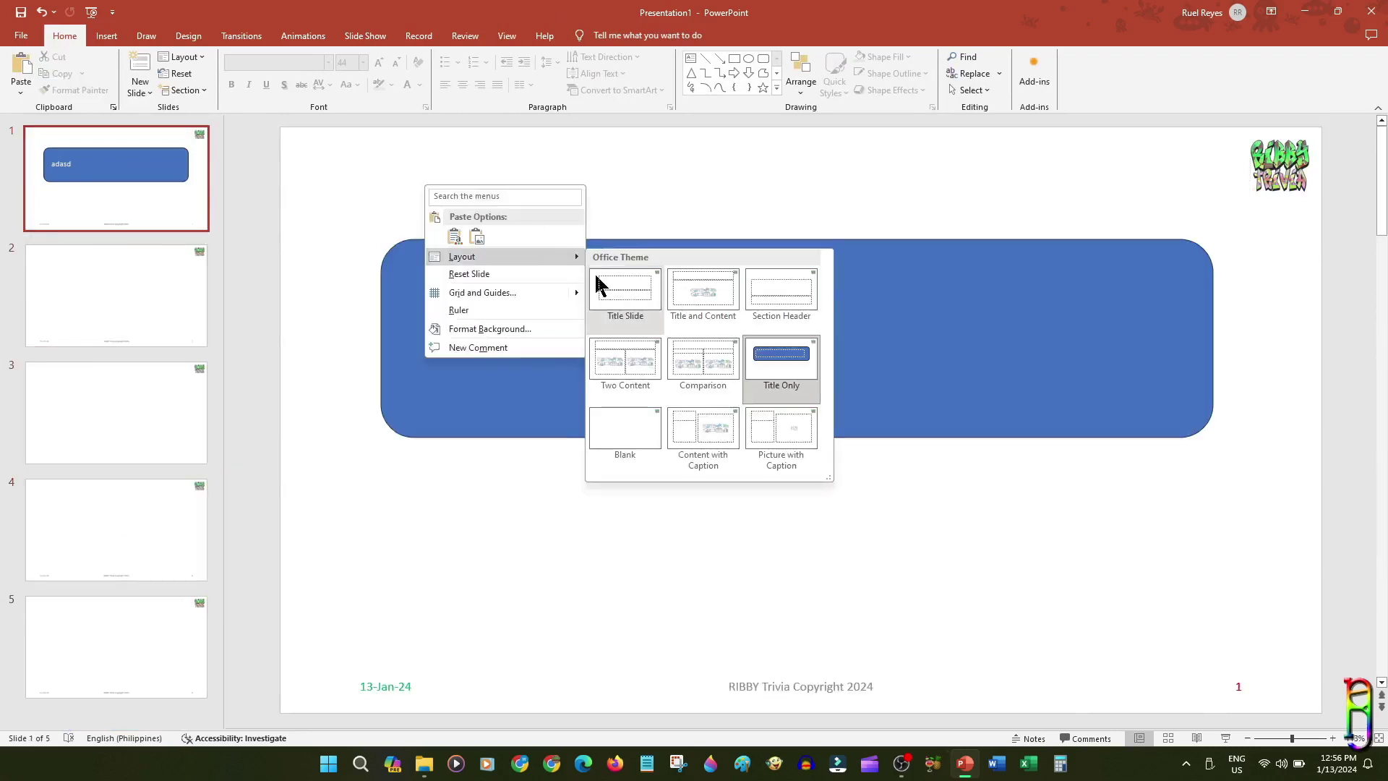
left_click(603, 286)
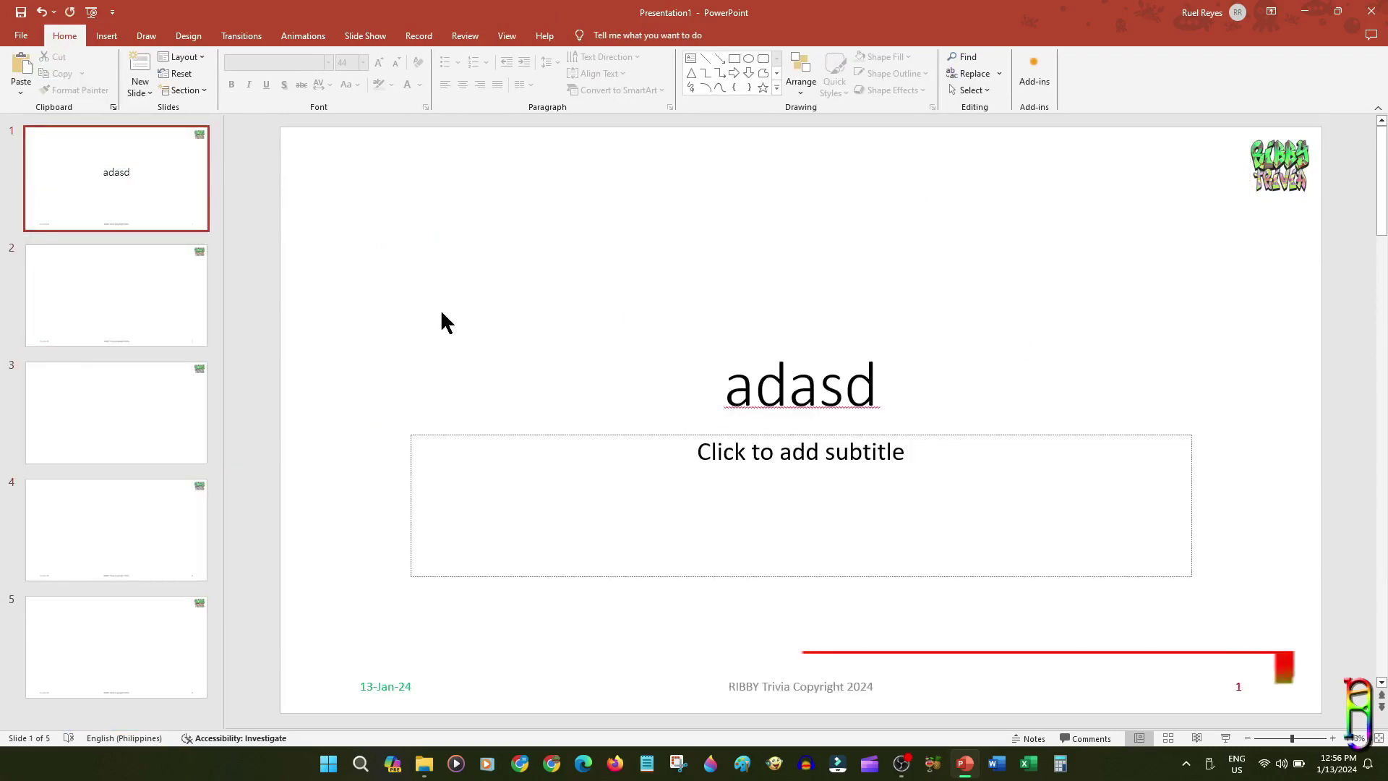
left_click(190, 309)
right_click(312, 289)
left_click(563, 149)
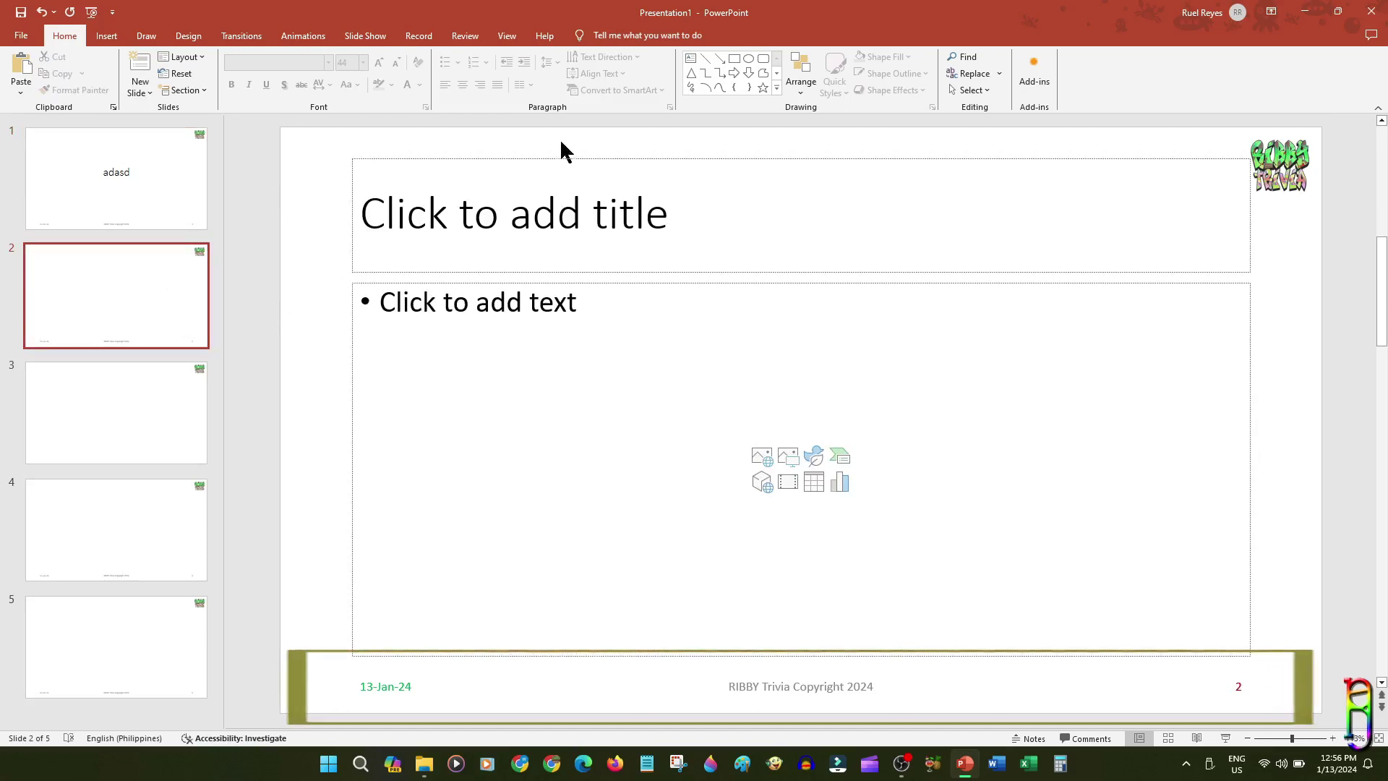
right_click(313, 211)
mouse_move(347, 285)
left_click(666, 387)
left_click(154, 432)
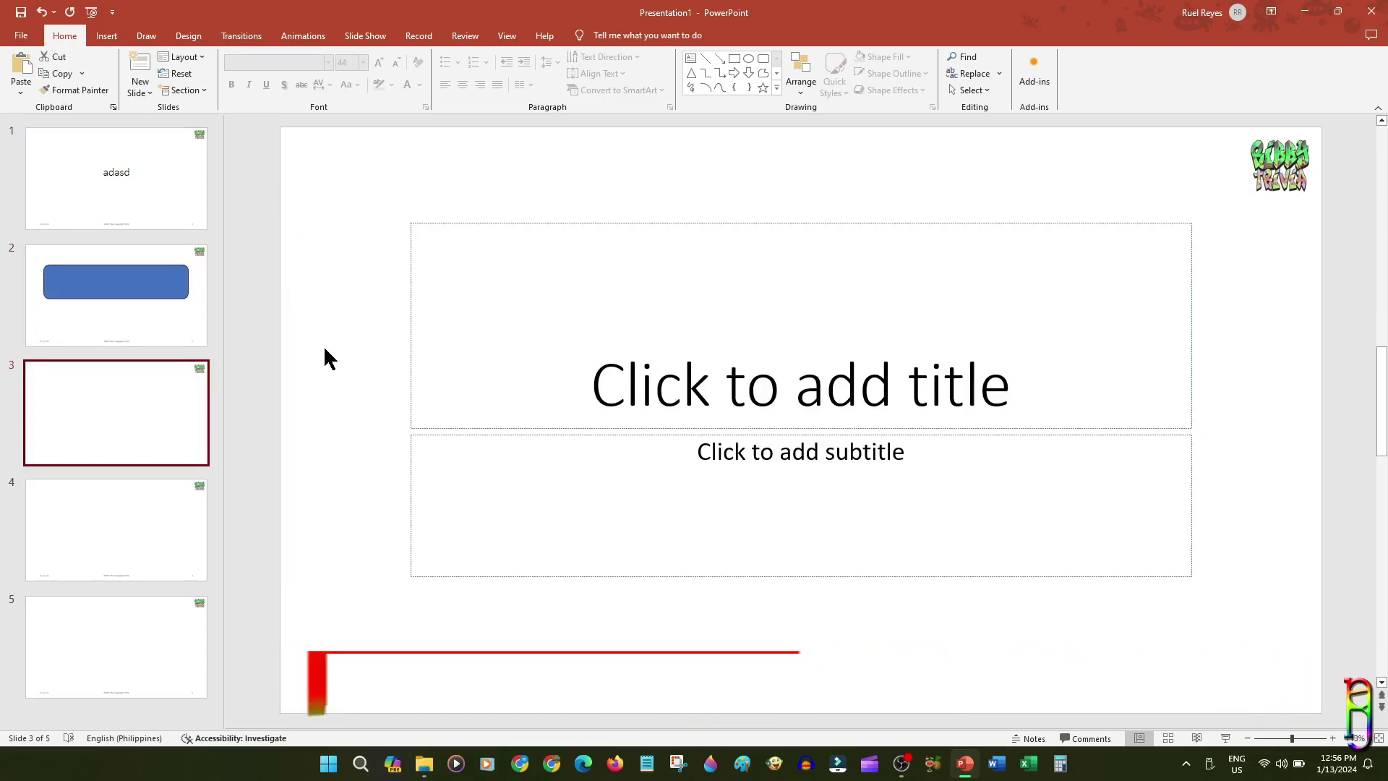
key("Up")
Step: In Slide Master view, apply the Blue II theme colour set
left_click(507, 36)
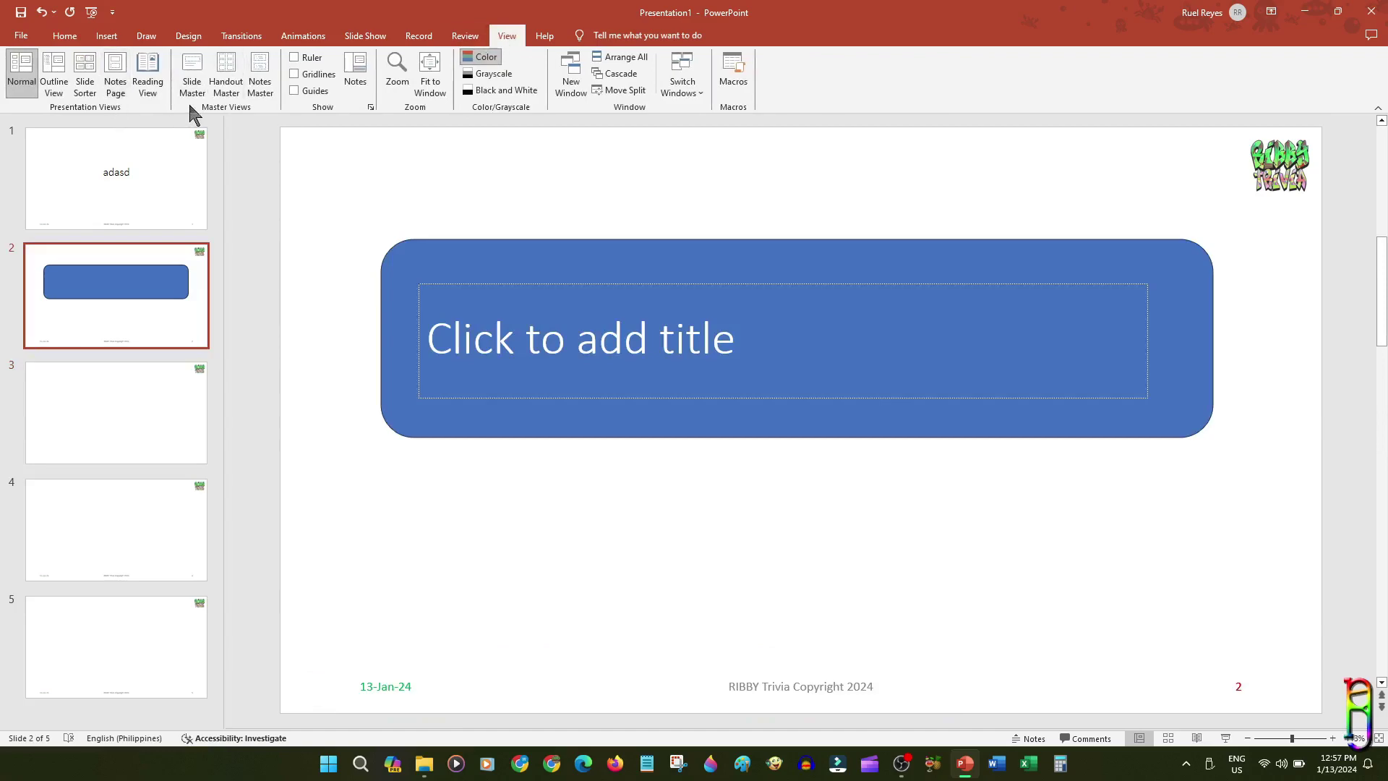
left_click(192, 79)
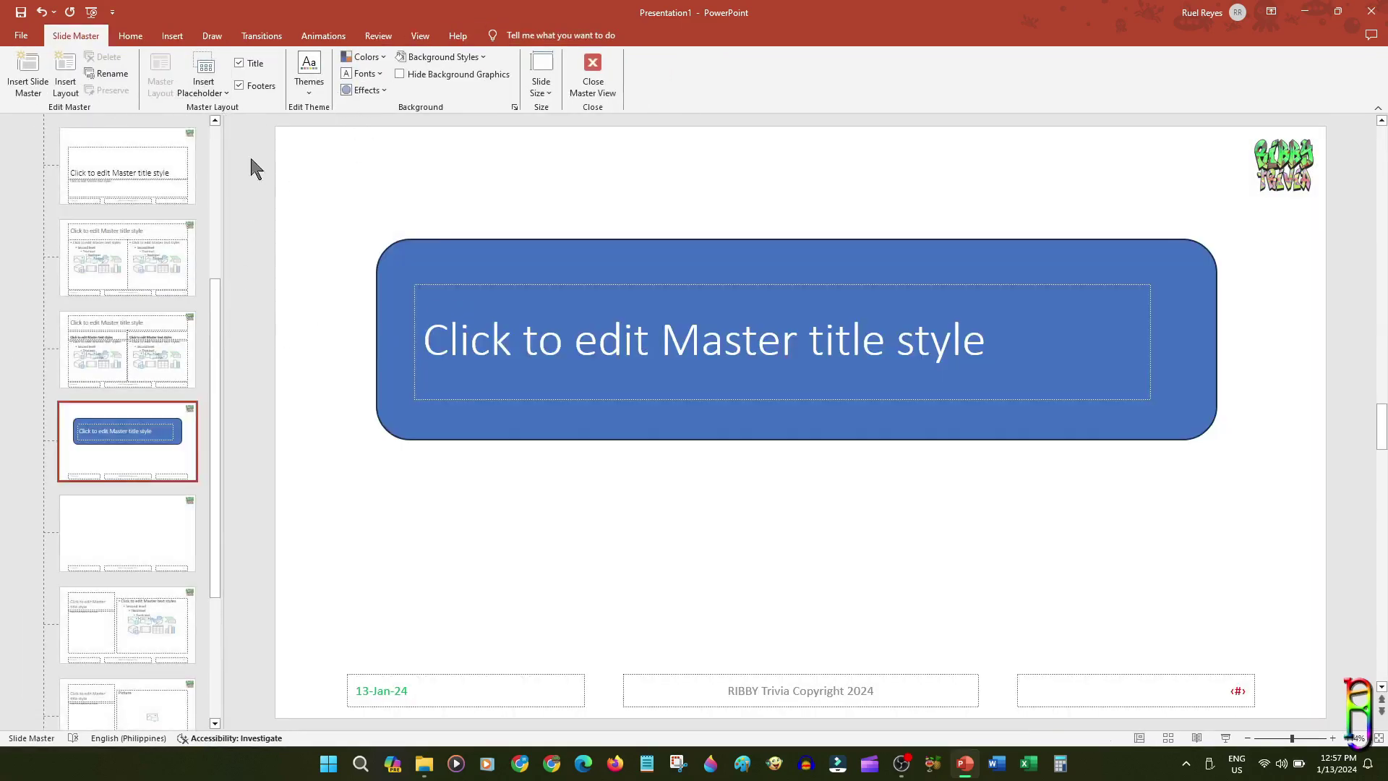
left_click_drag(216, 293, 158, 162)
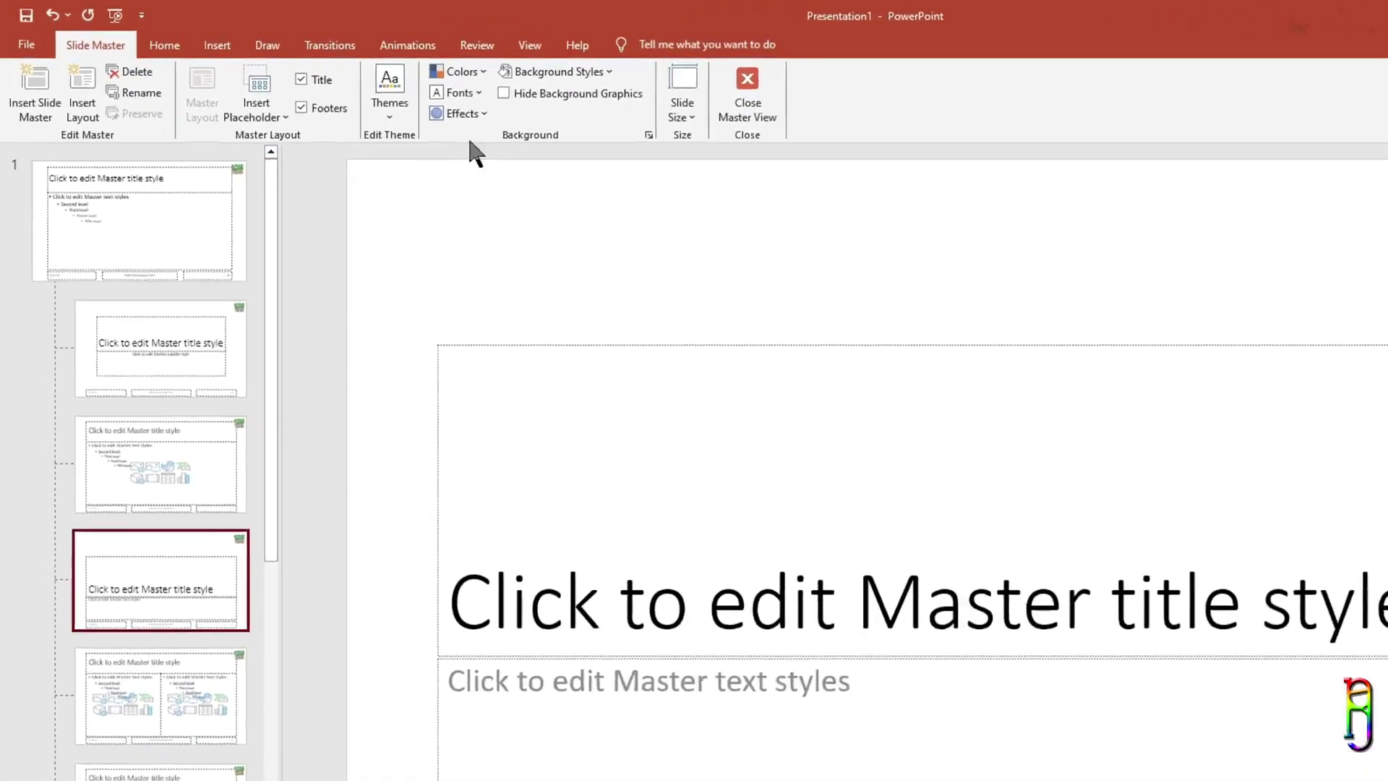
left_click(638, 100)
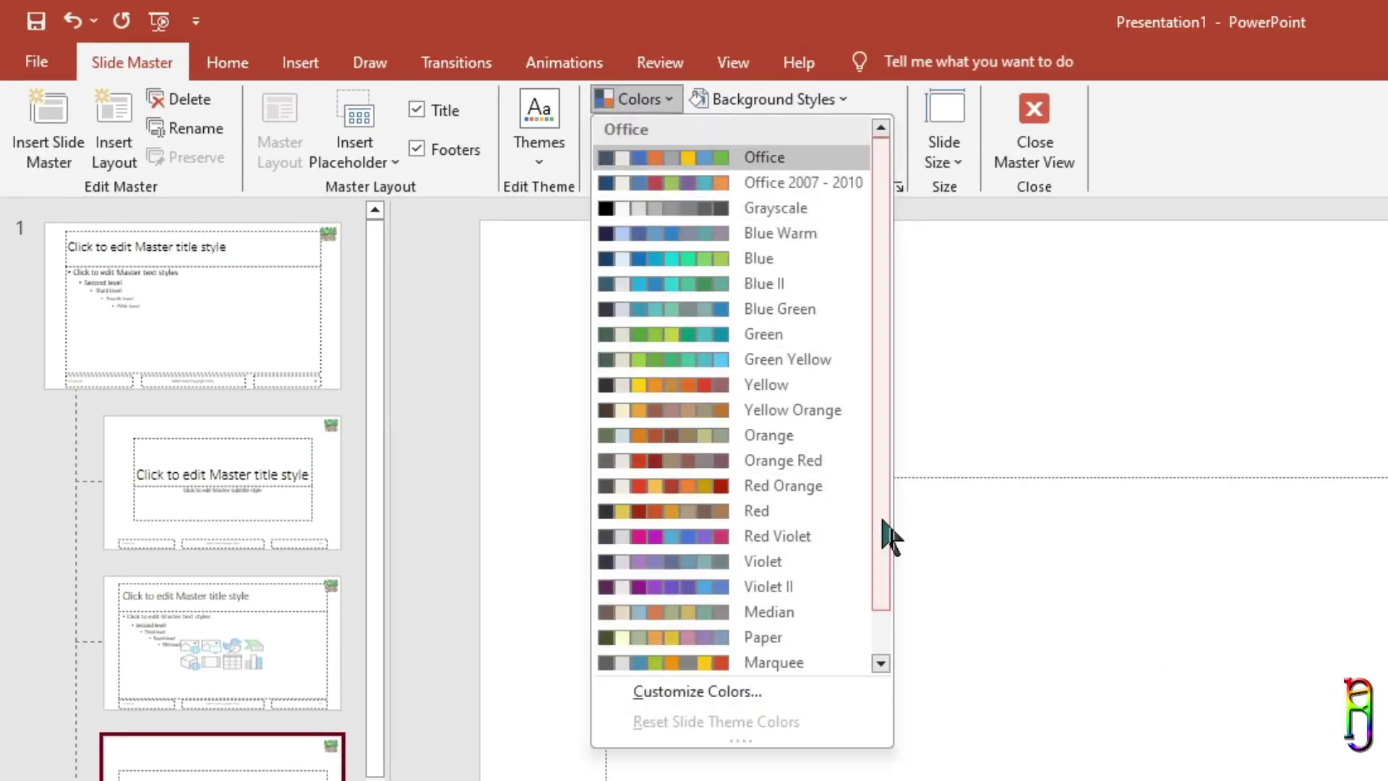
scroll(885, 614, "down", 2)
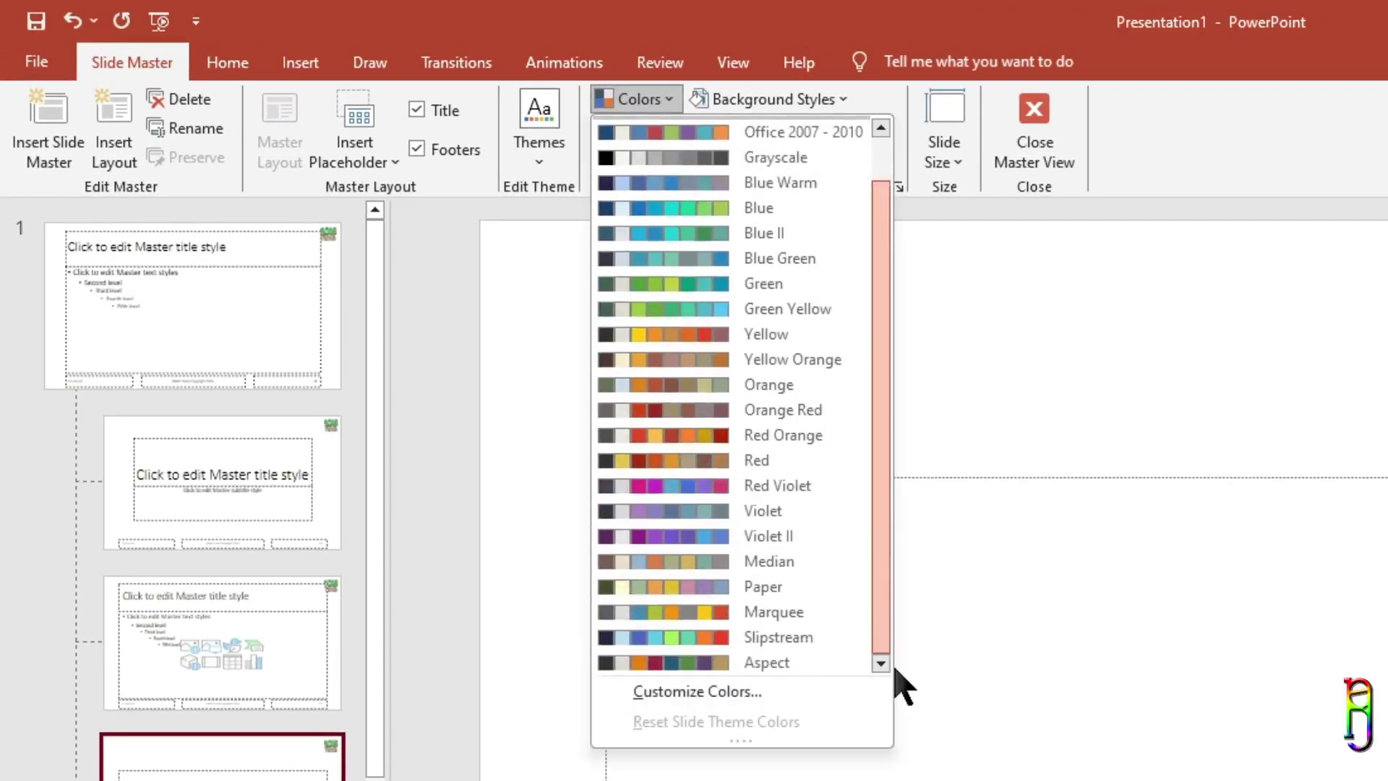
left_click(684, 241)
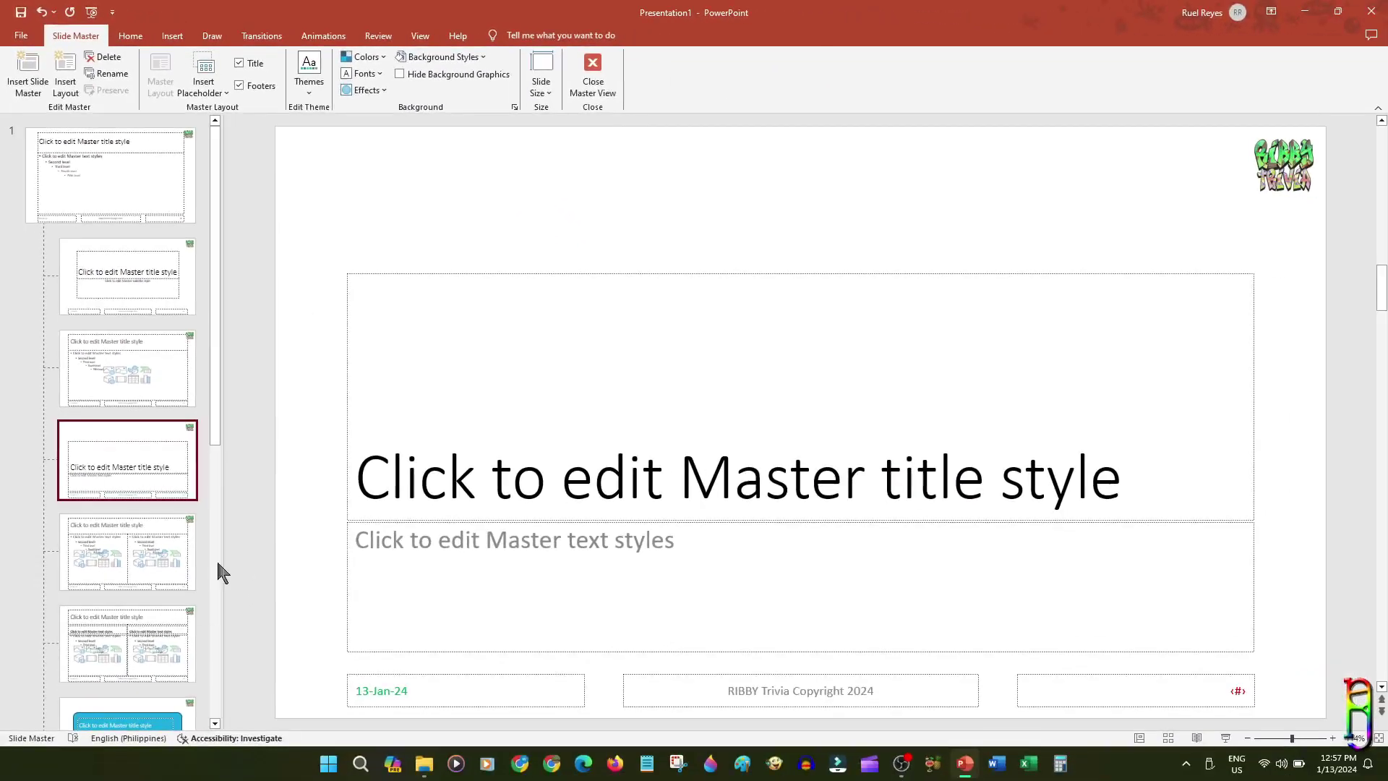
Step: Check the recoloured title-box layout, then draw and delete a test rectangle on the master
scroll(217, 571, "down", 2)
left_click(132, 578)
scroll(130, 433, "up", 5)
left_click(146, 150)
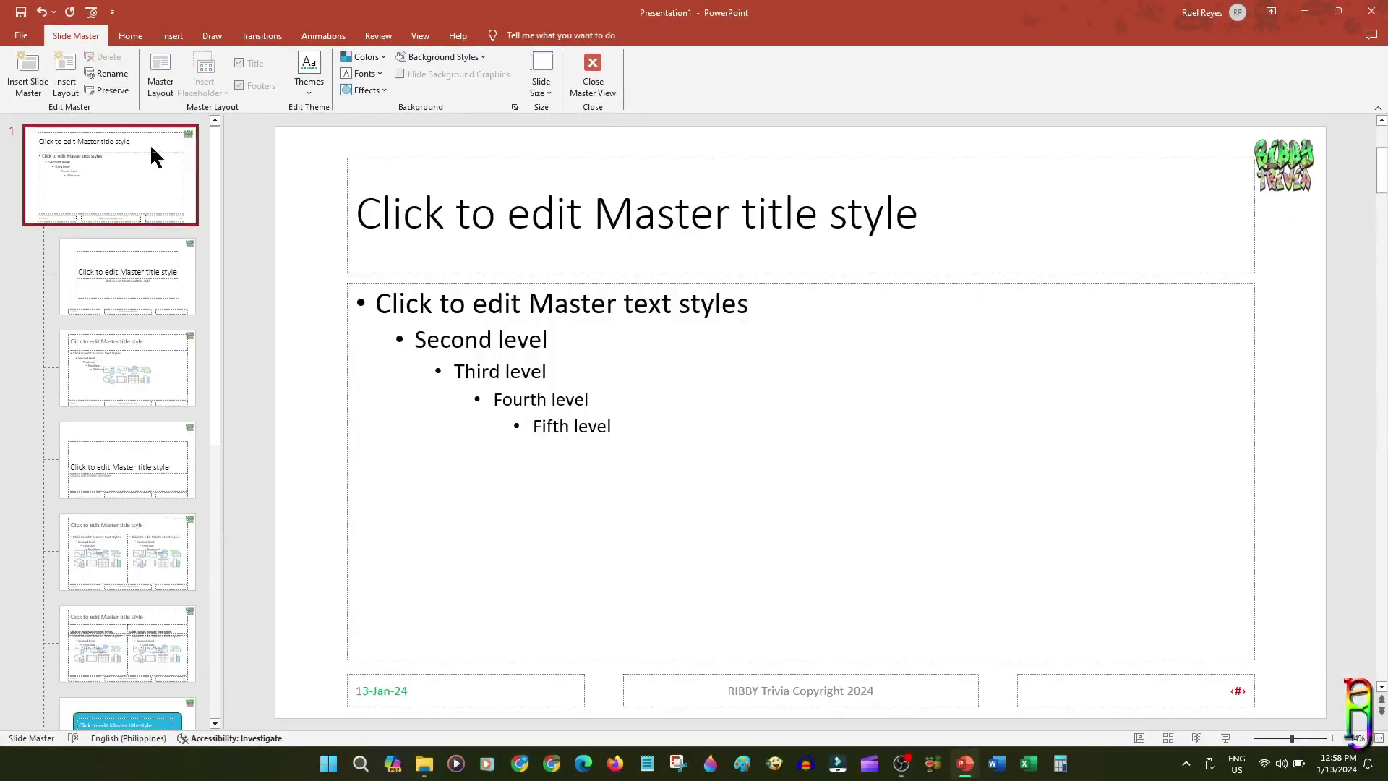
left_click(132, 36)
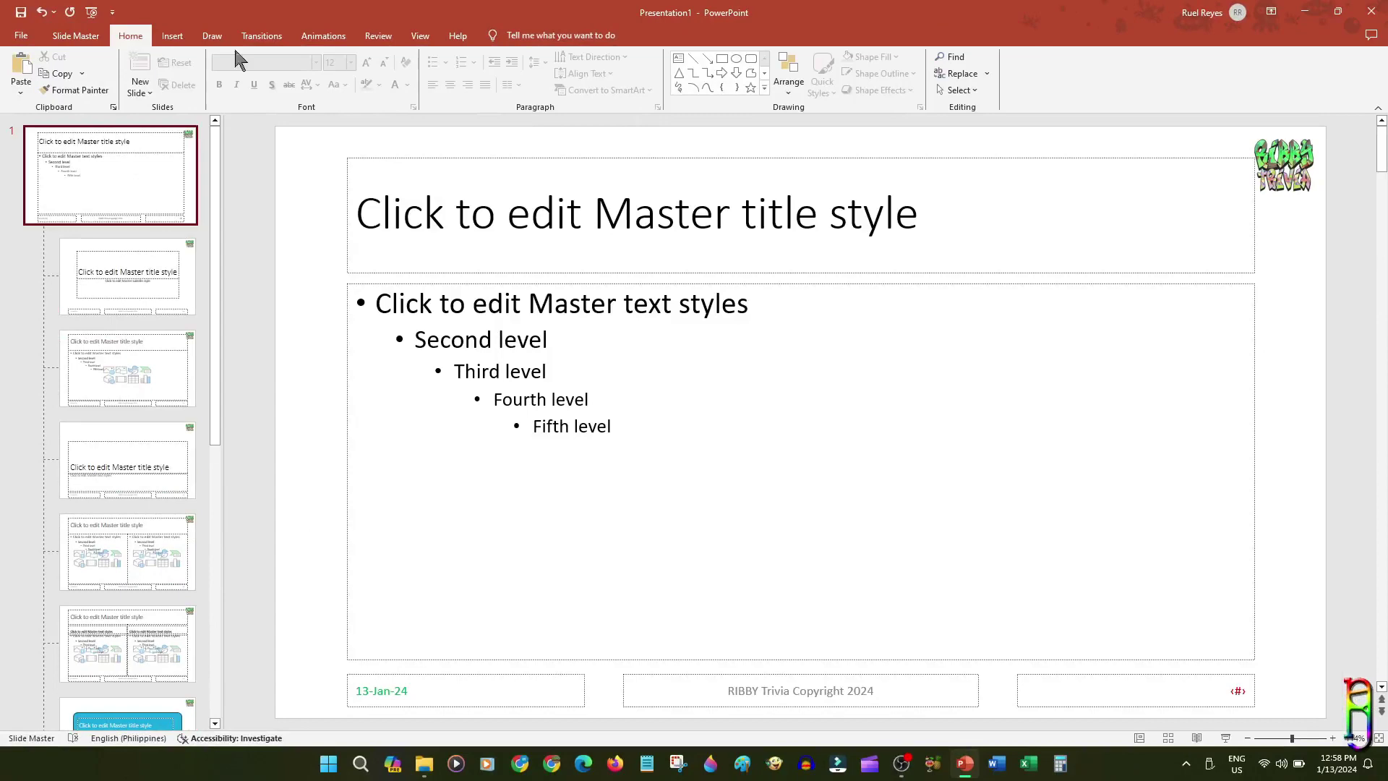
left_click(722, 58)
left_click_drag(737, 387, 1046, 496)
key("Delete")
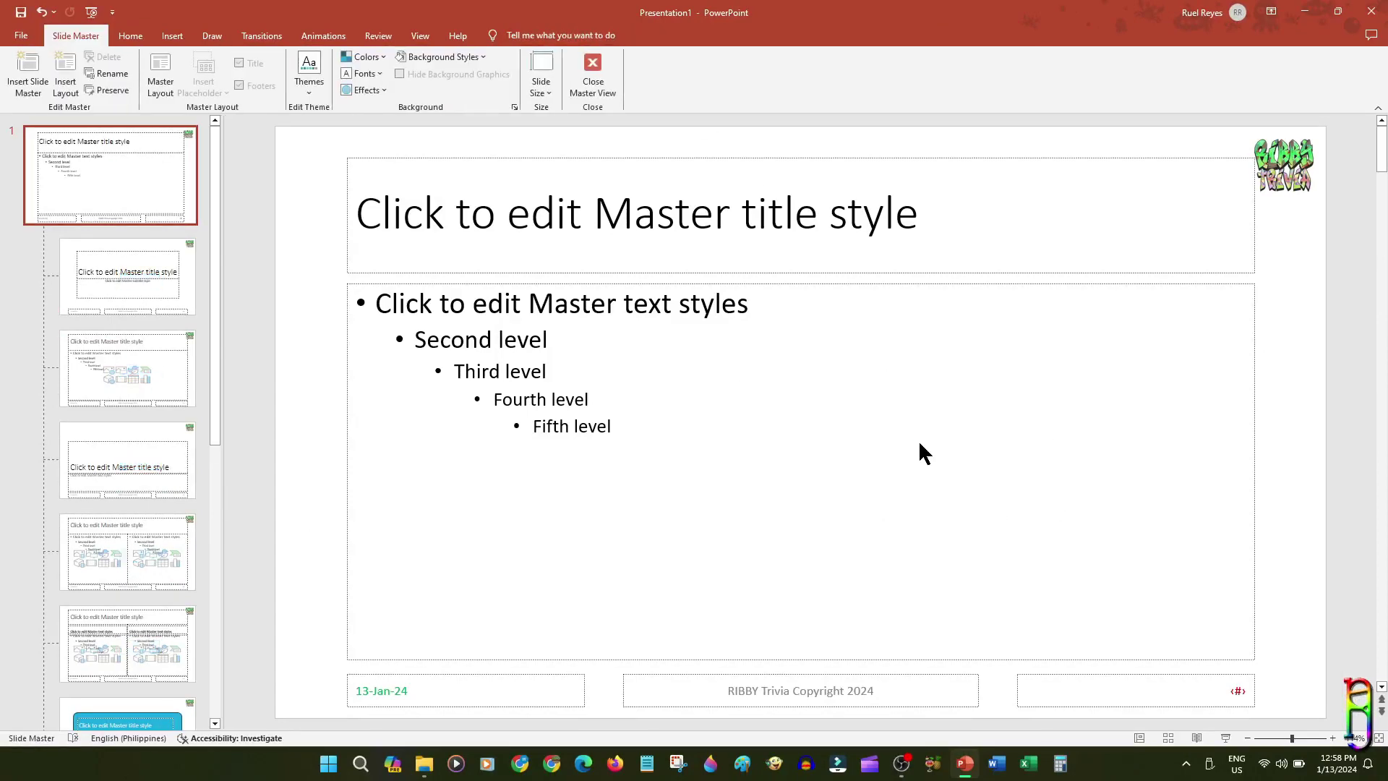
left_click(363, 57)
Step: Change the slide master's theme fonts to Century Gothic
left_click(363, 73)
left_click(363, 73)
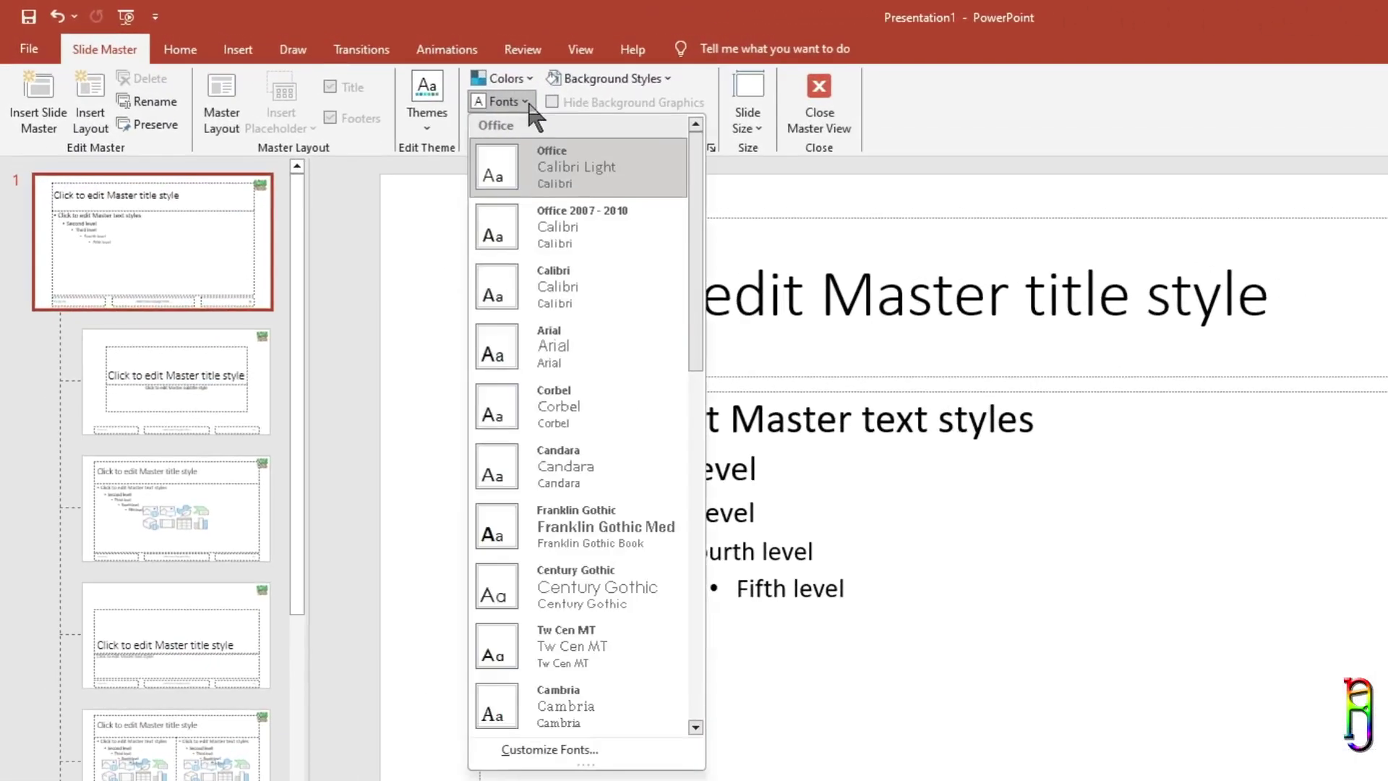
left_click_drag(698, 228, 697, 377)
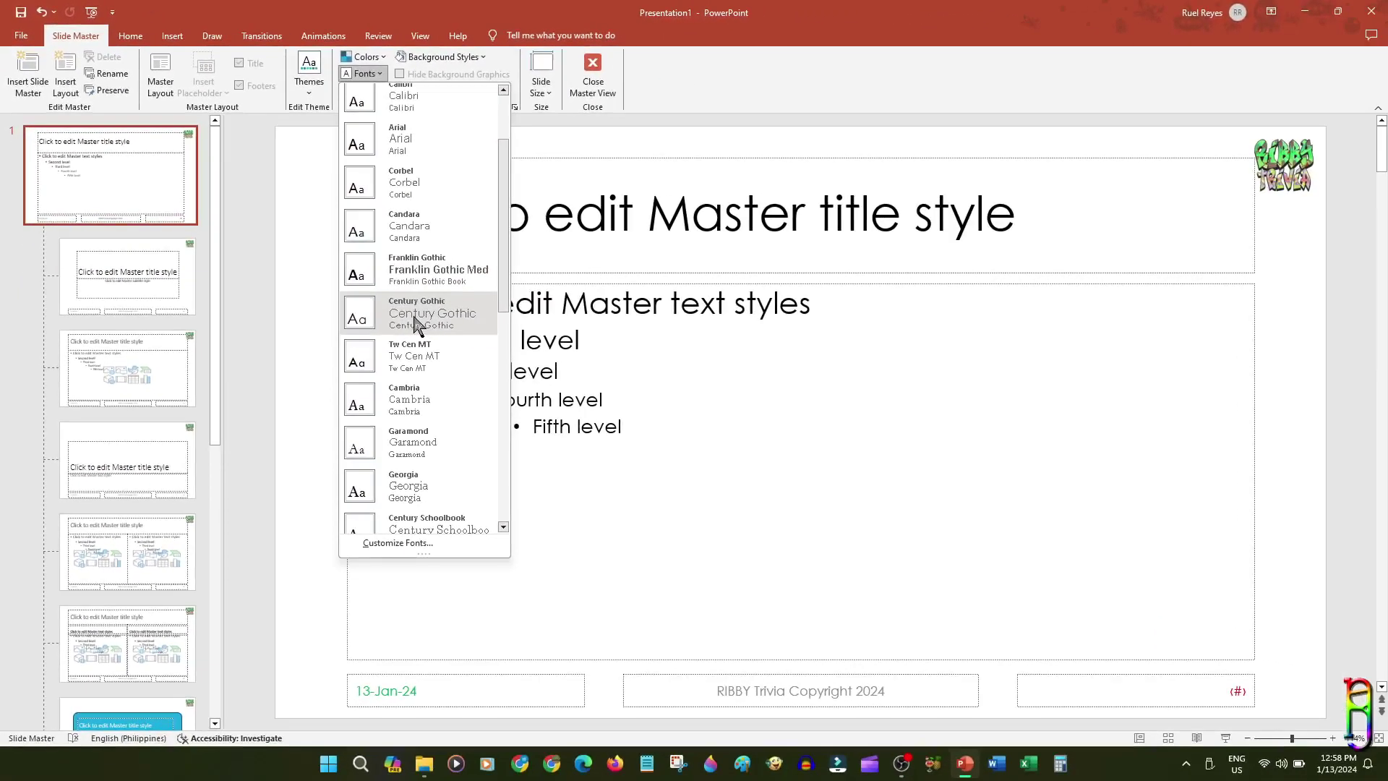
left_click(417, 323)
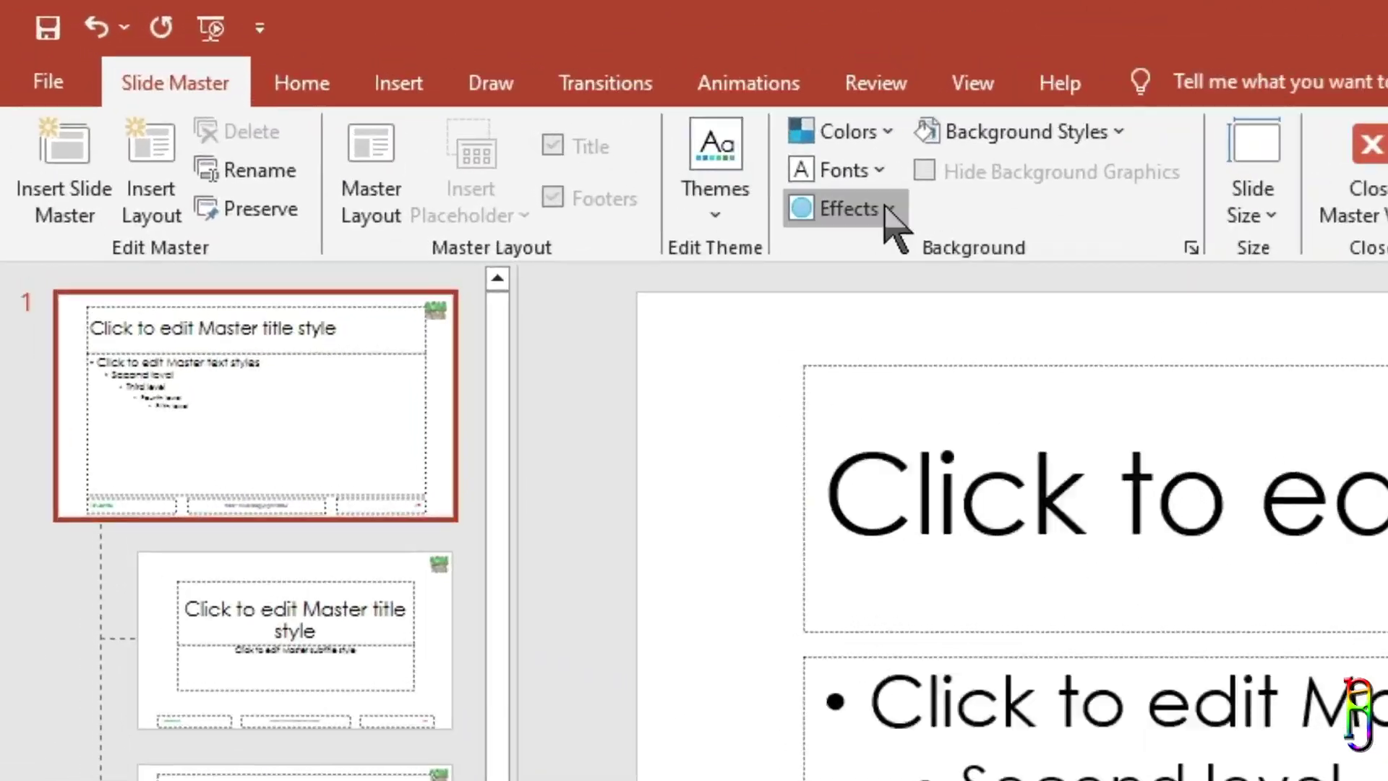
Step: Apply the Riblet theme effects to the slide master
left_click(382, 90)
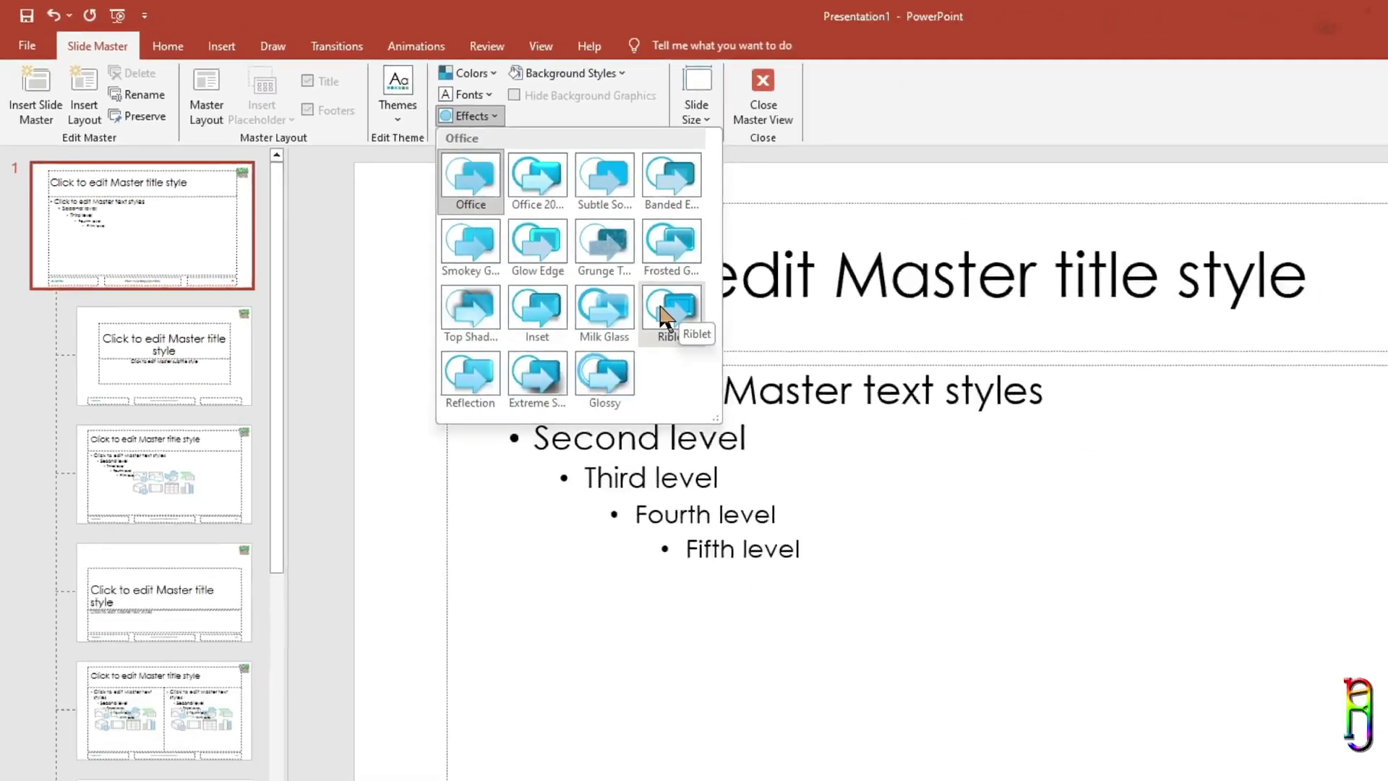
left_click(663, 313)
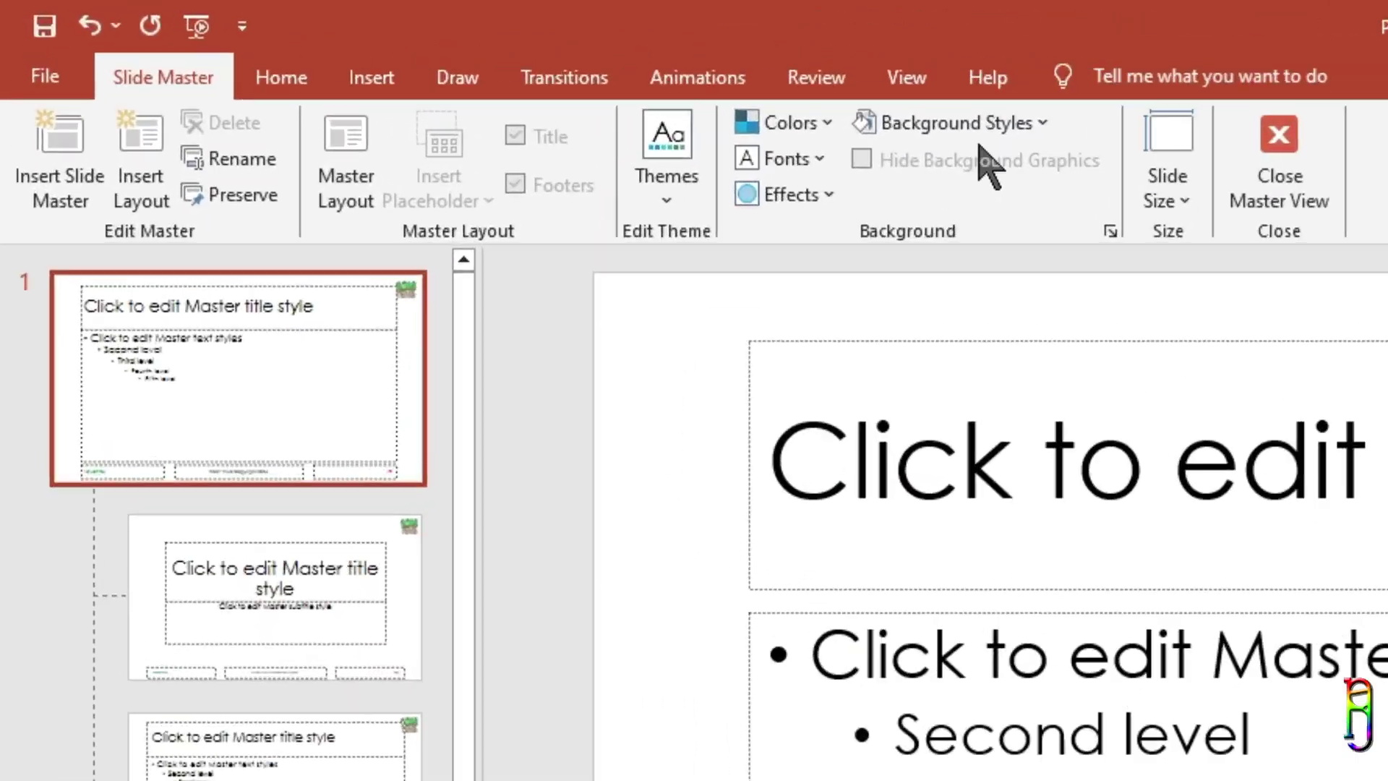
left_click(477, 56)
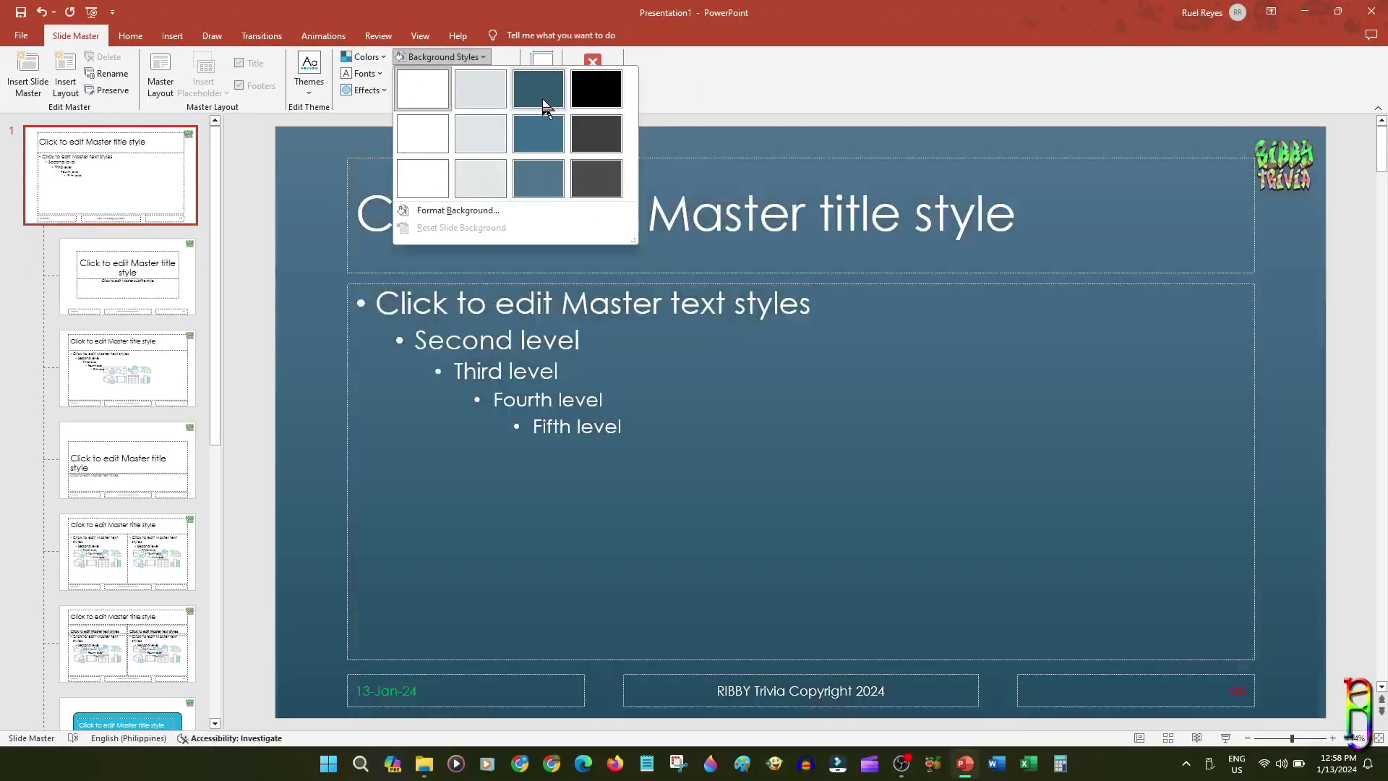
Step: Apply the solid dark teal background style and keep the Widescreen 16:9 slide size
left_click(542, 100)
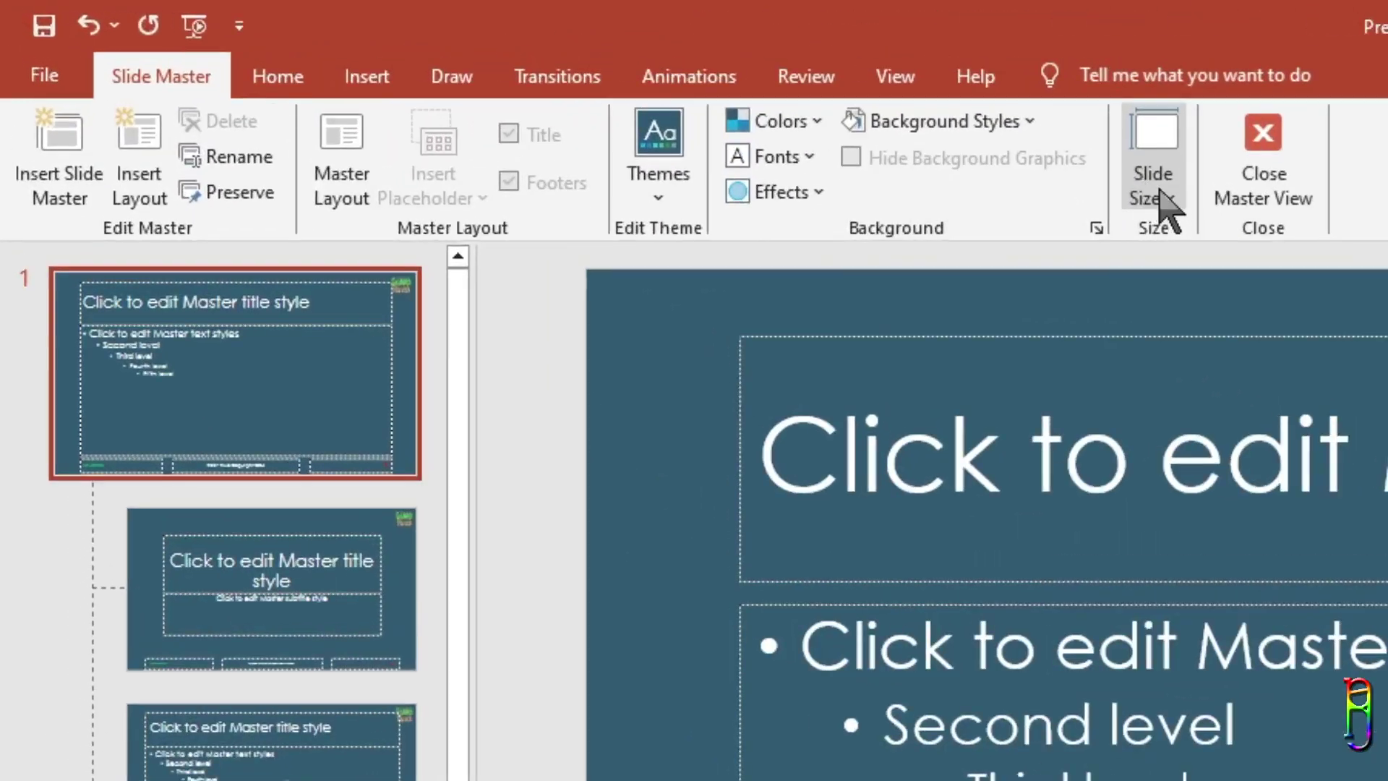
left_click(1165, 206)
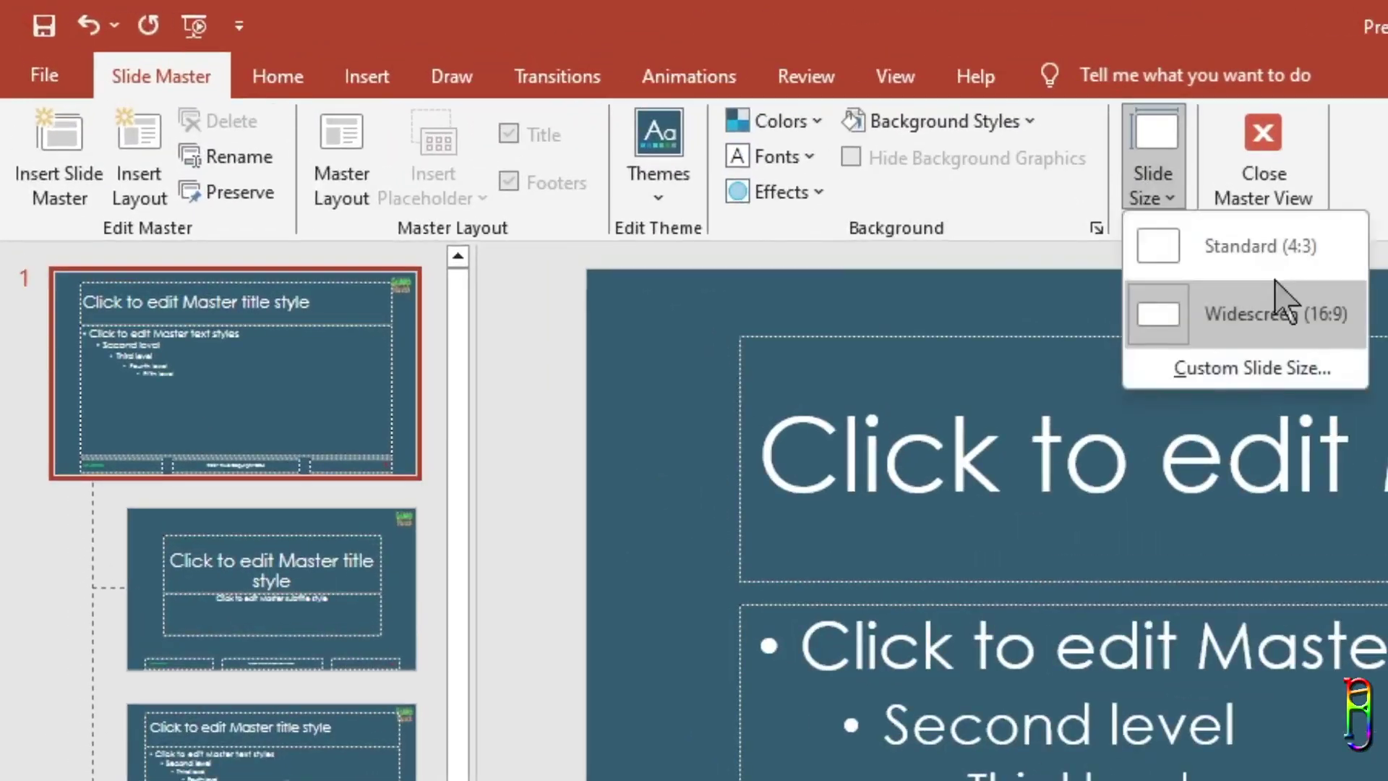
left_click(700, 361)
scroll(226, 597, "down", 5)
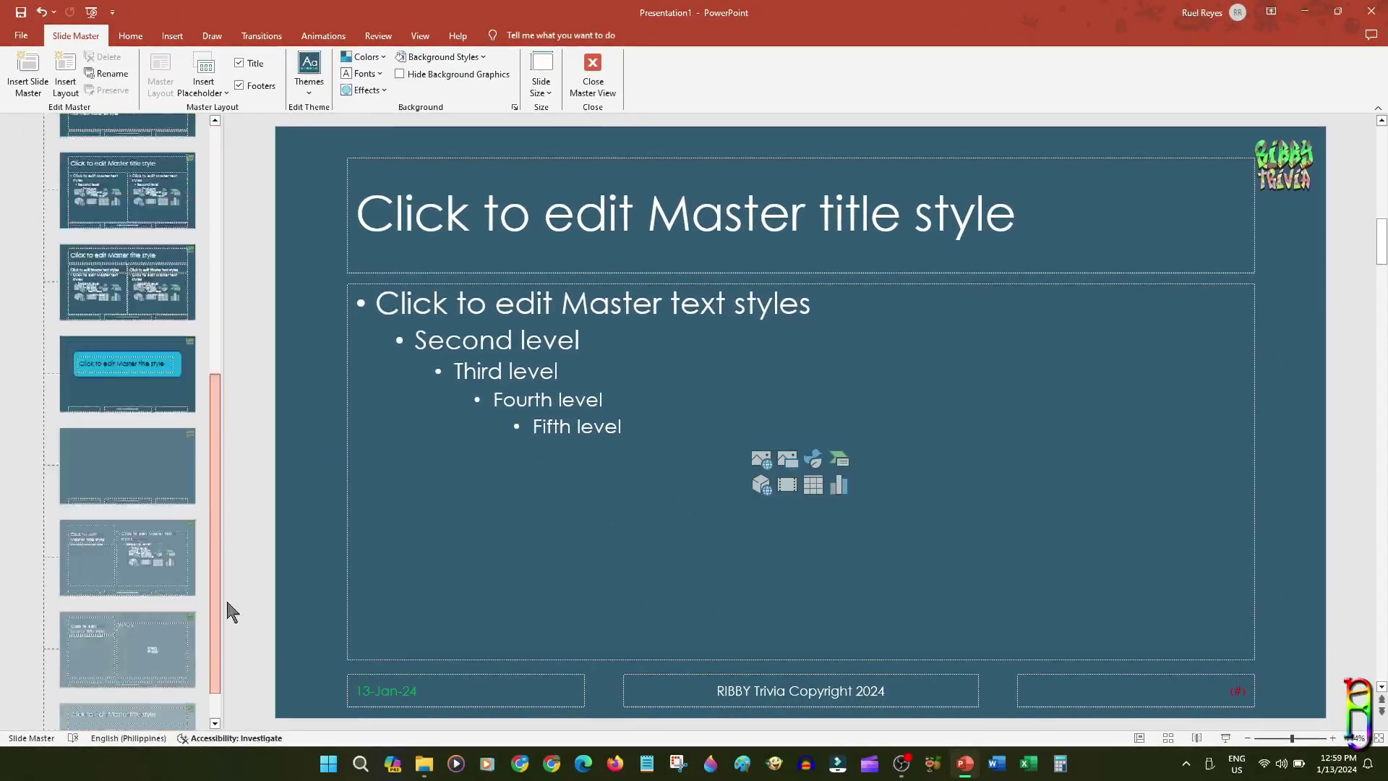
scroll(227, 602, "down", 2)
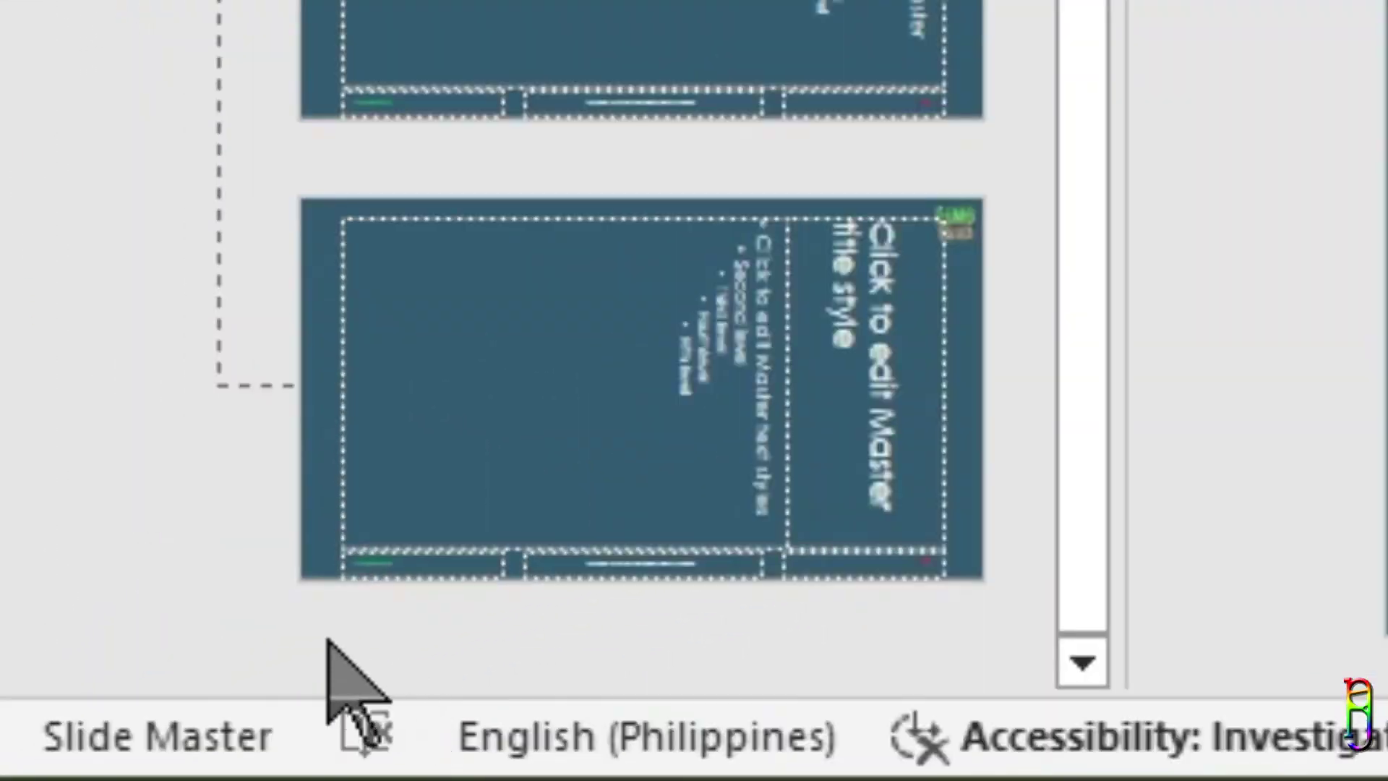
Step: Insert a second slide master below the first and add an extra layout to it
right_click(64, 719)
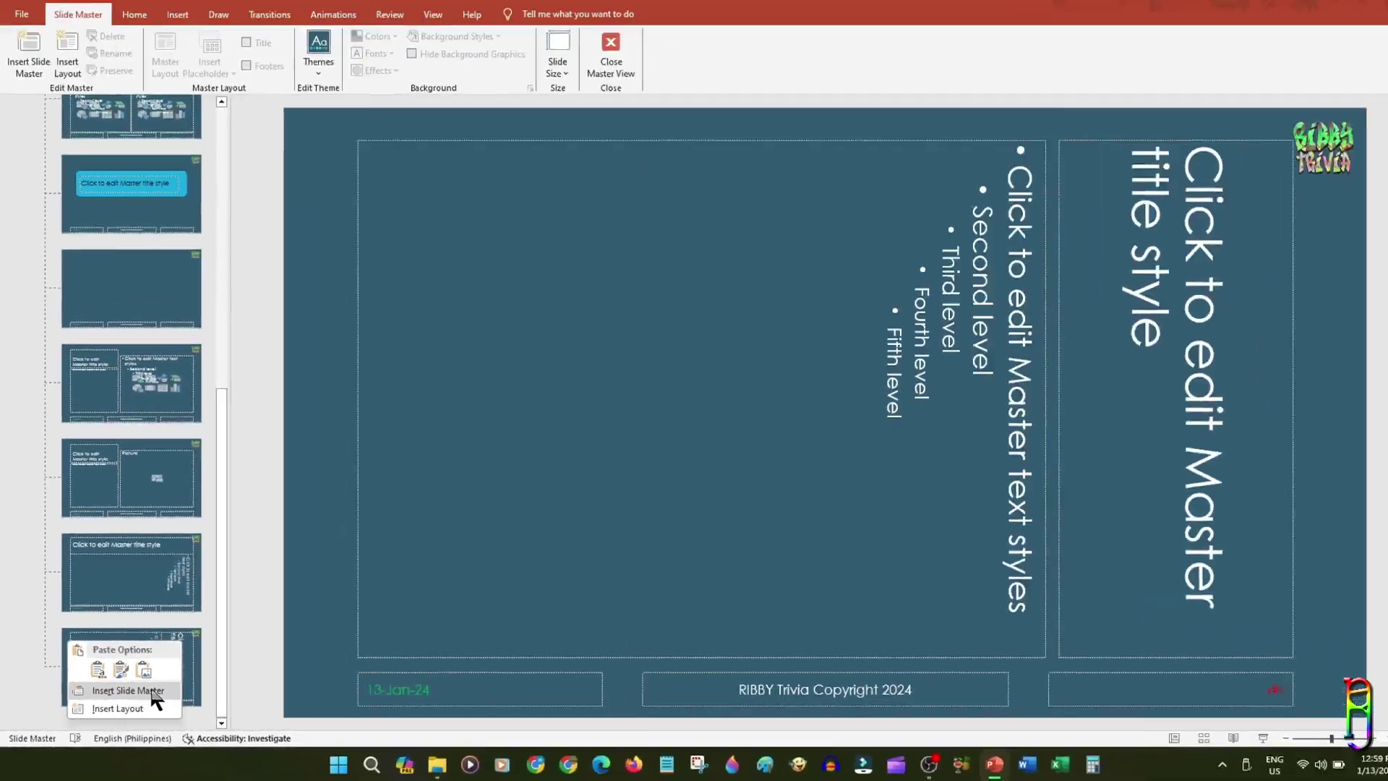
left_click(744, 506)
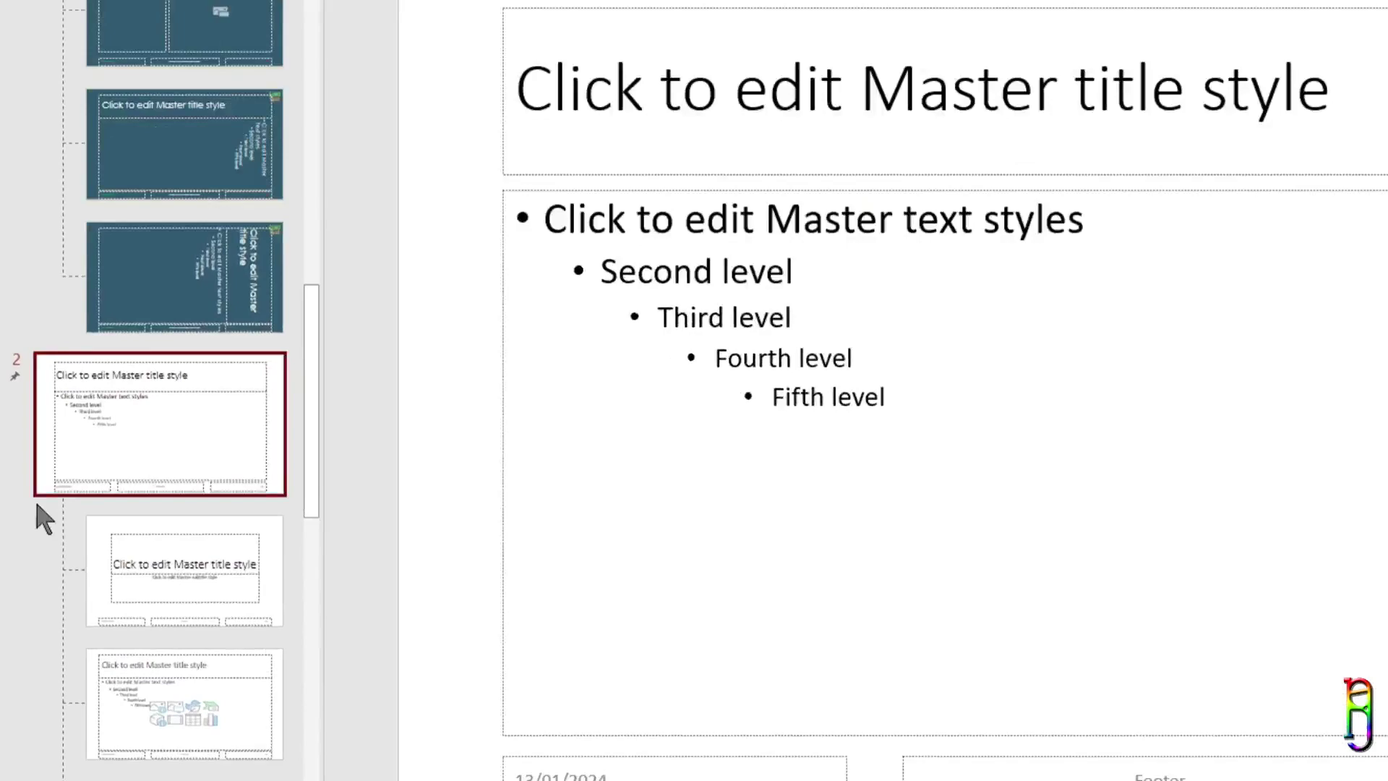
right_click(30, 553)
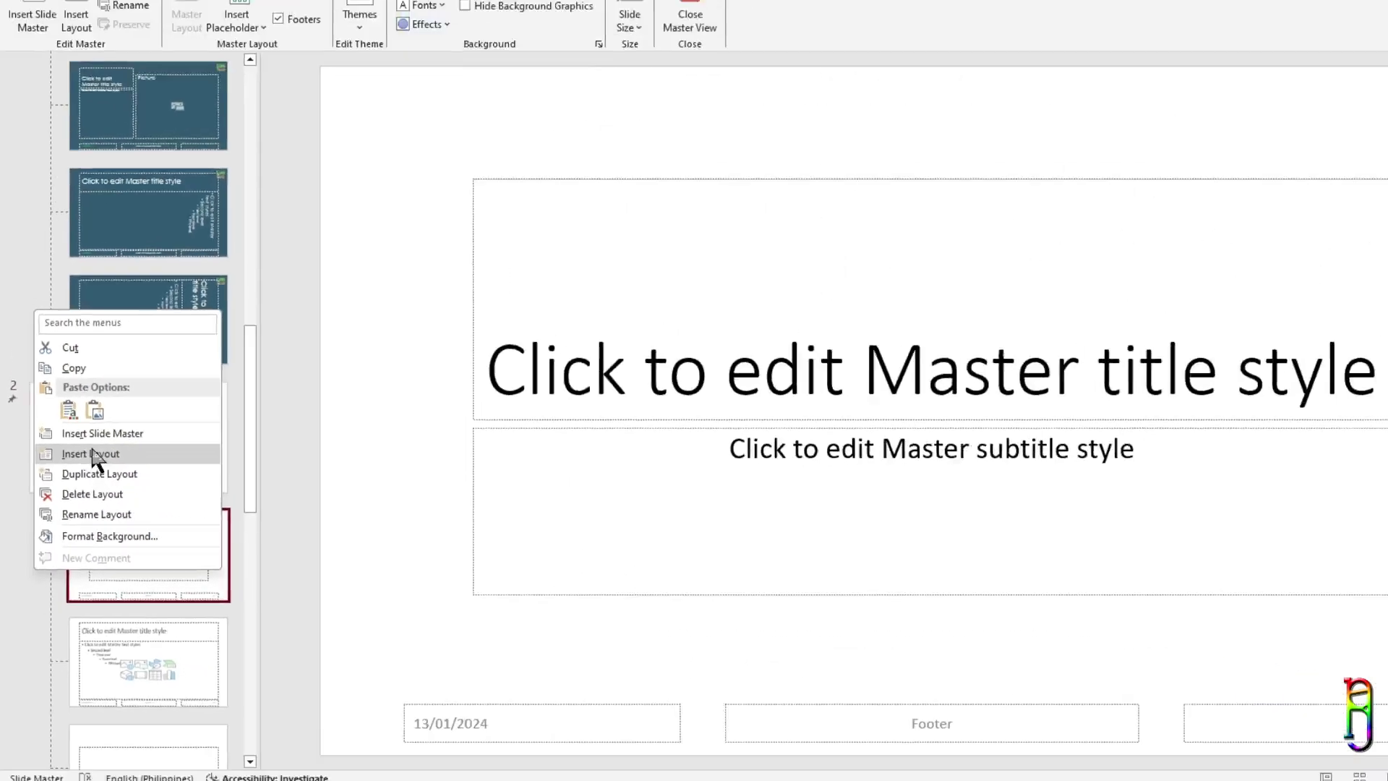
left_click(205, 410)
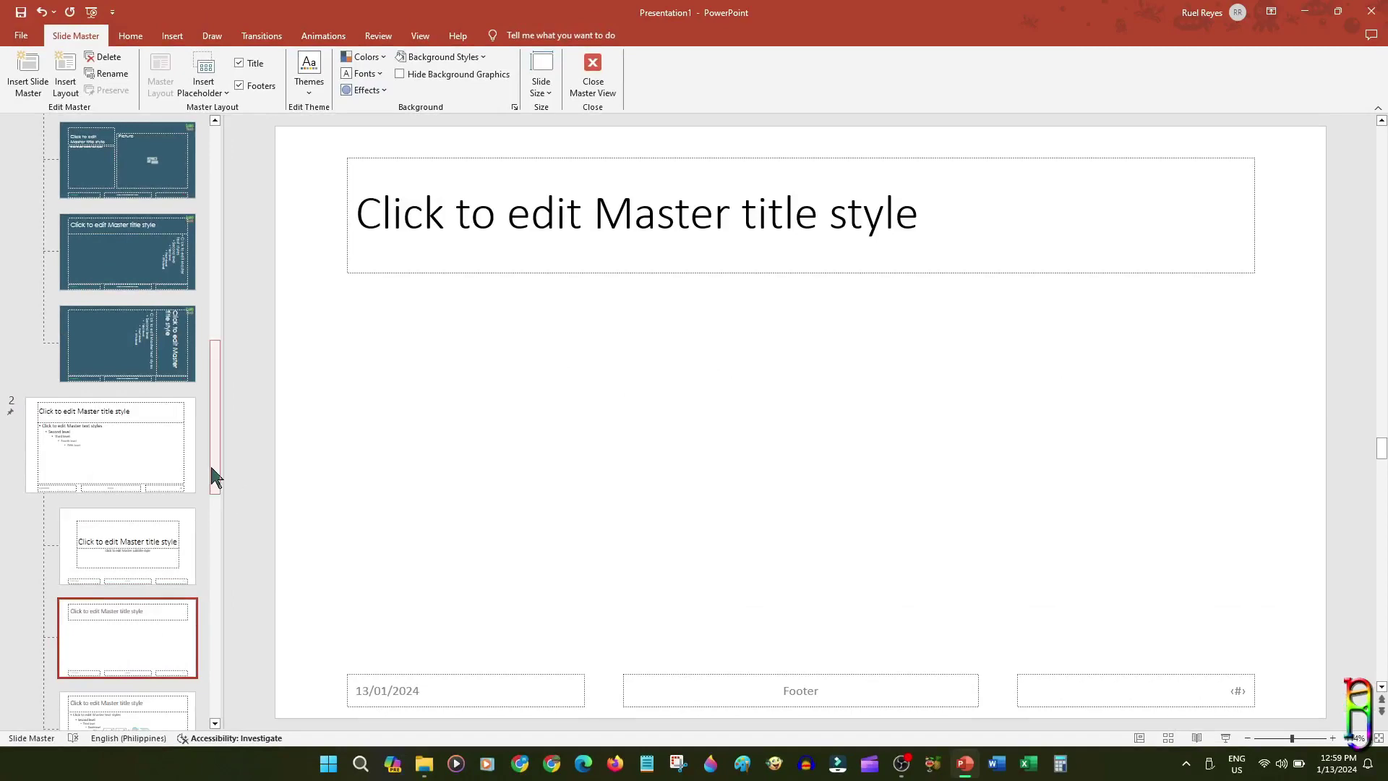
left_click_drag(214, 477, 220, 177)
Step: Close Master View and return to editing the slides
left_click(607, 76)
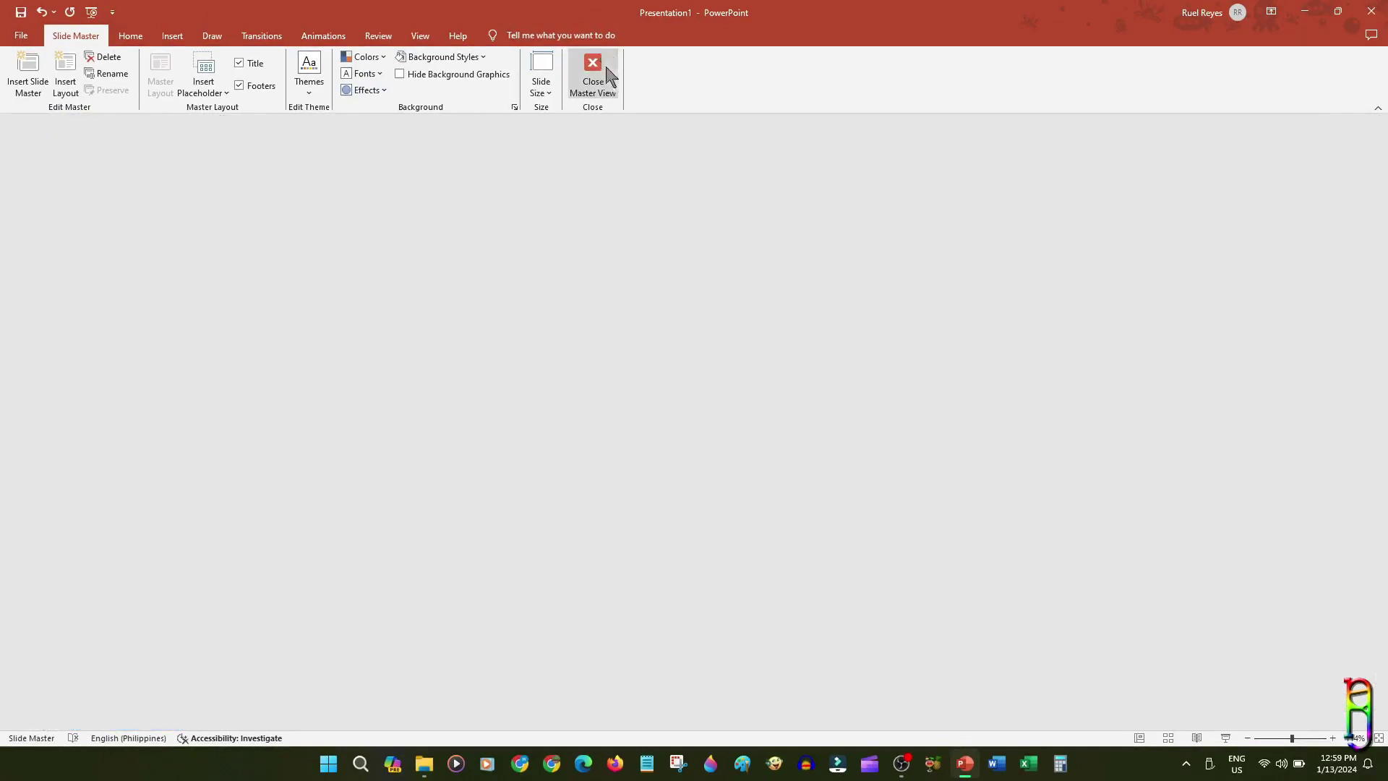
right_click(388, 187)
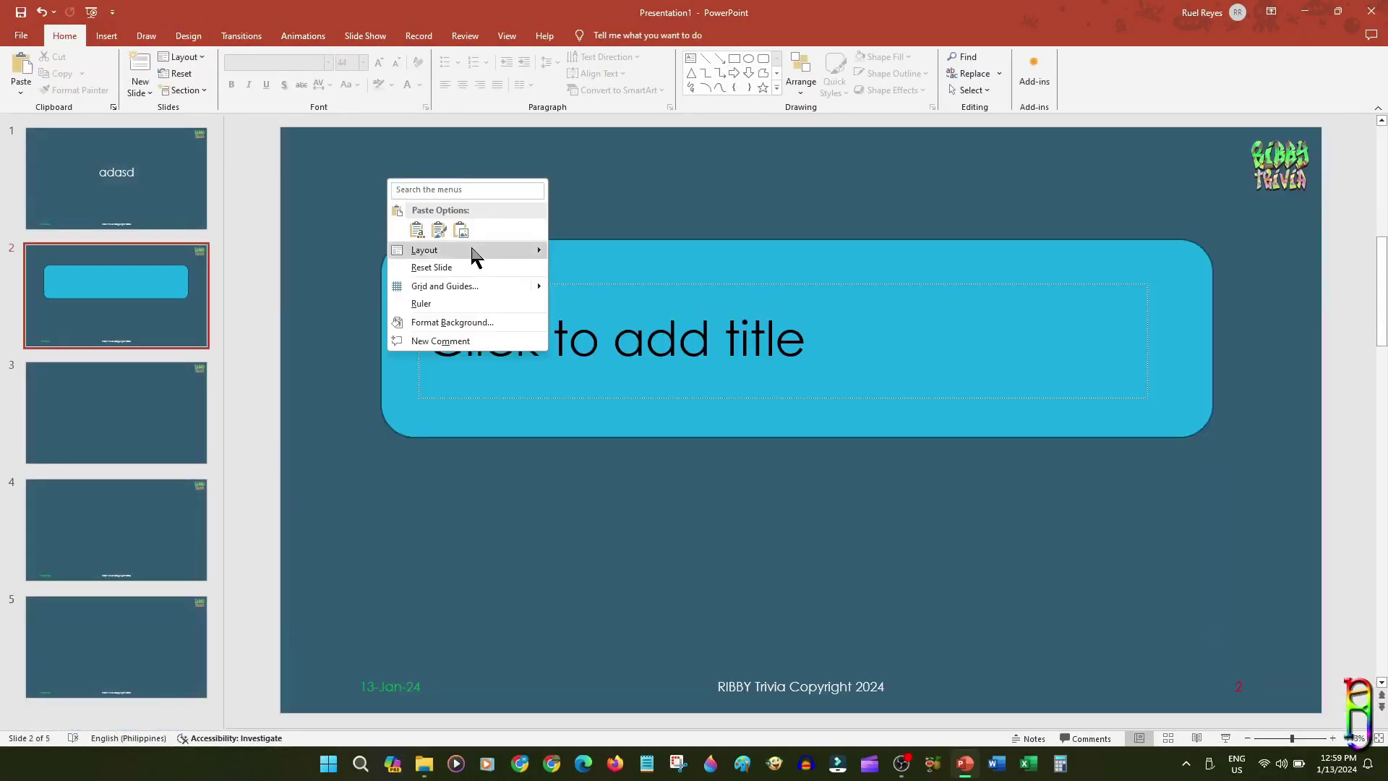
mouse_move(474, 257)
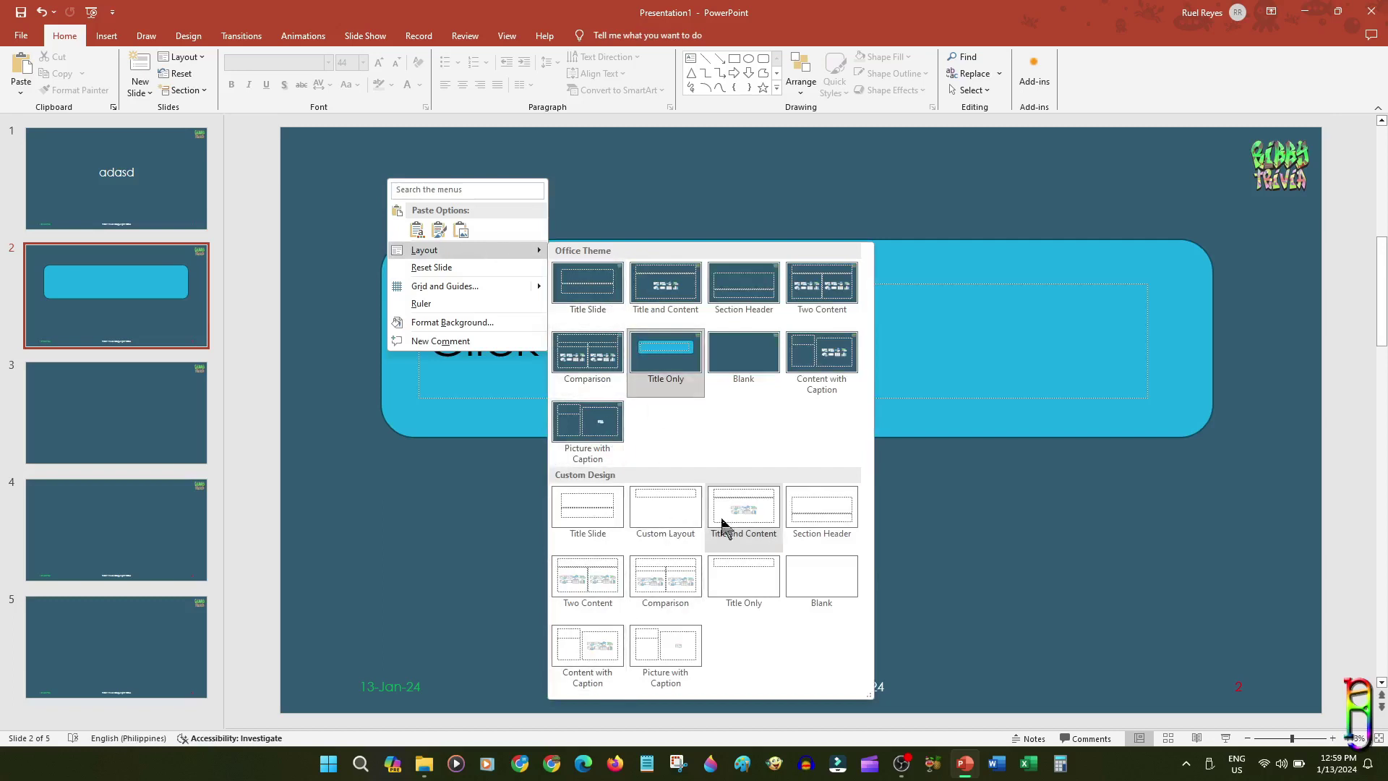
left_click(965, 556)
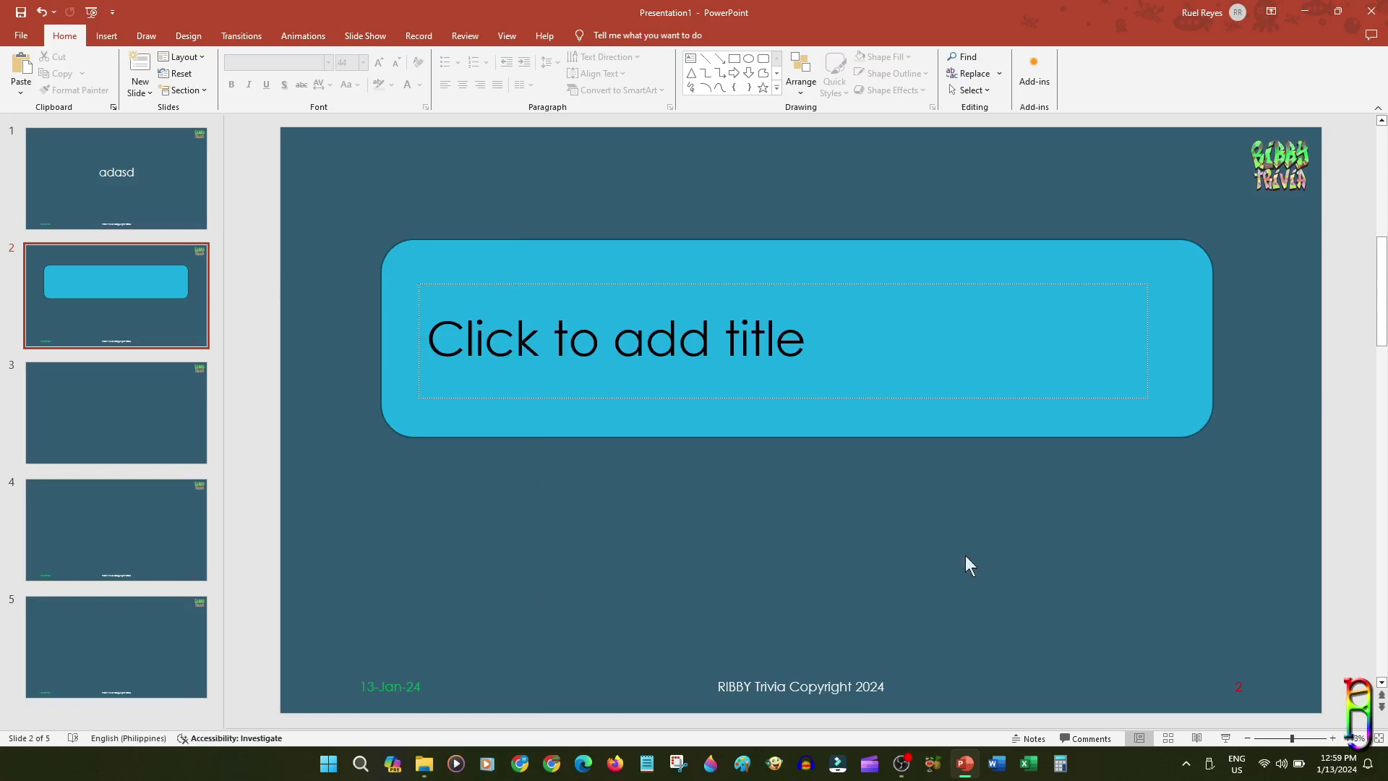
left_click(123, 250)
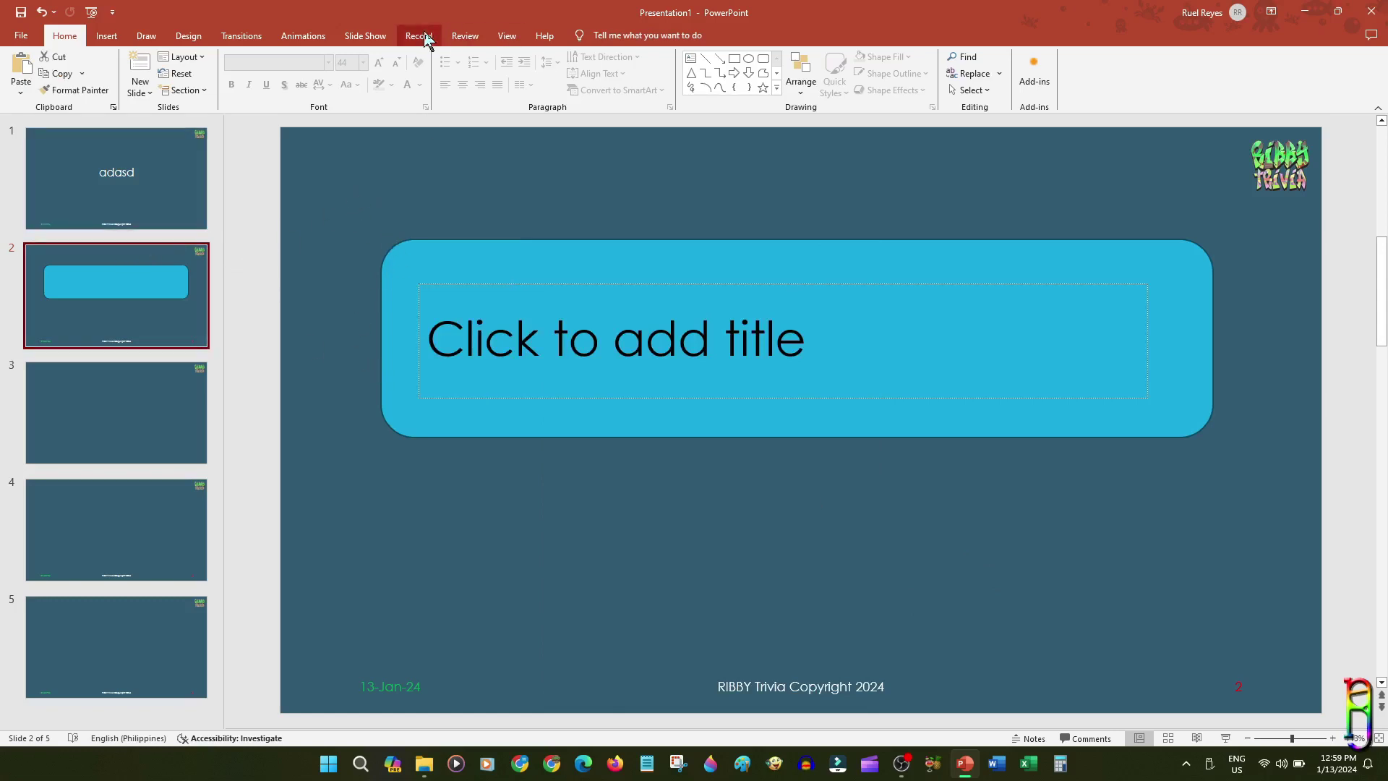
left_click(466, 36)
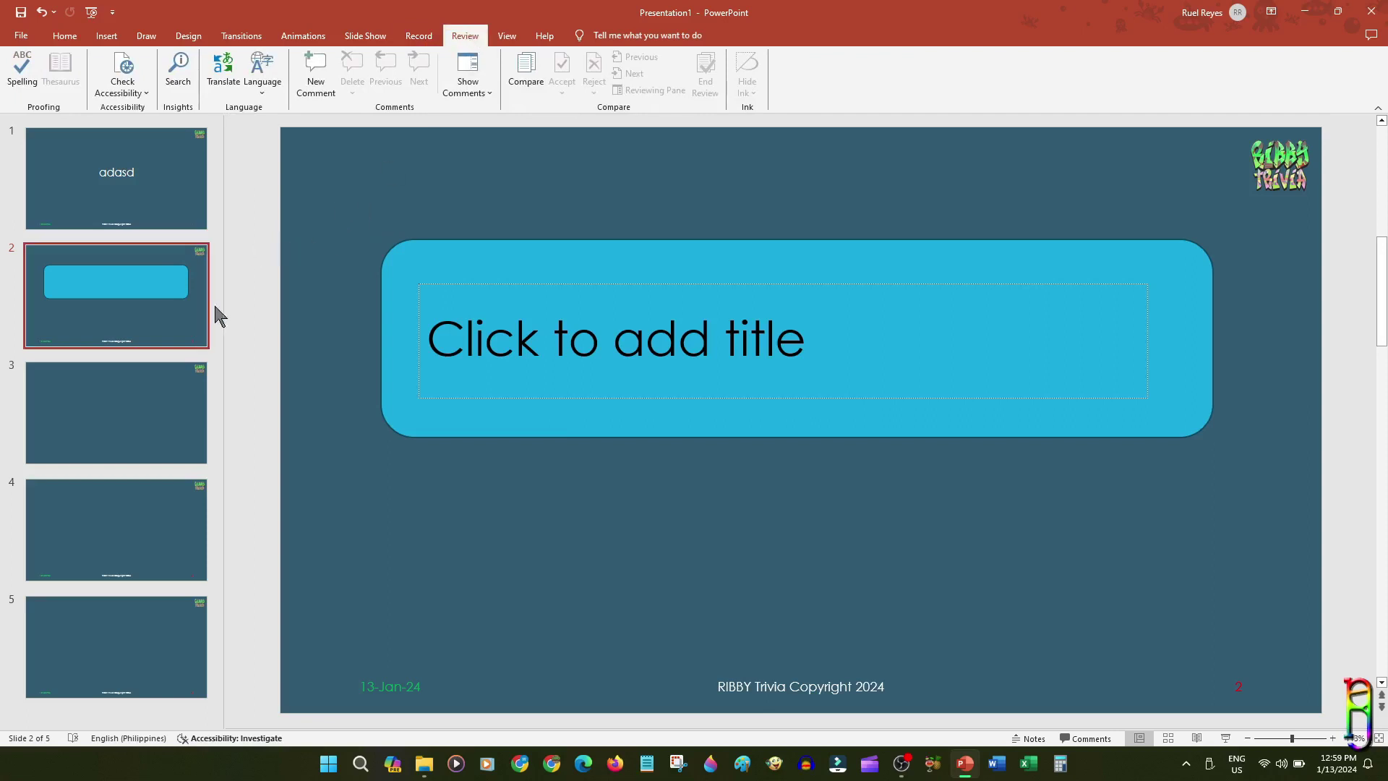
left_click(57, 35)
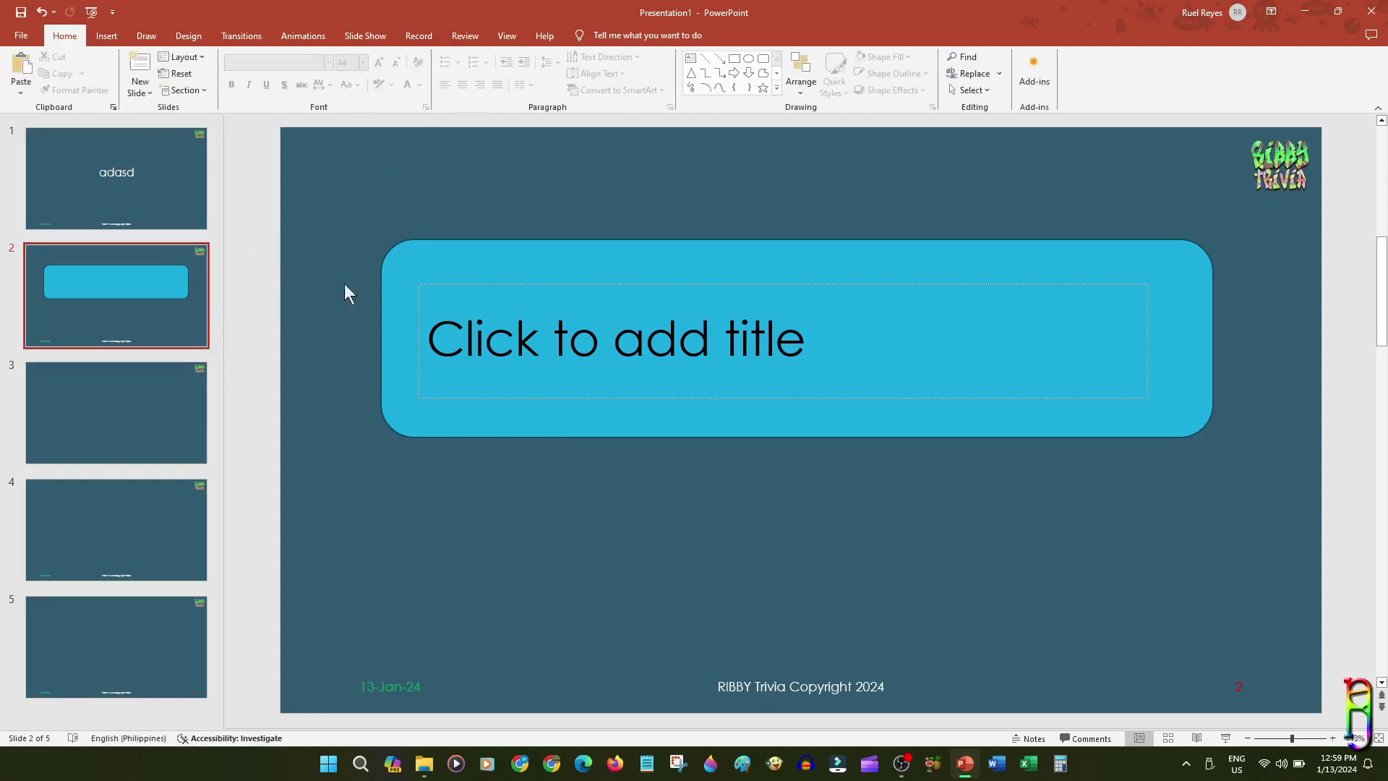
Step: Change slide 2 to the second master's Custom Design Comparison layout
left_click(136, 344)
right_click(452, 180)
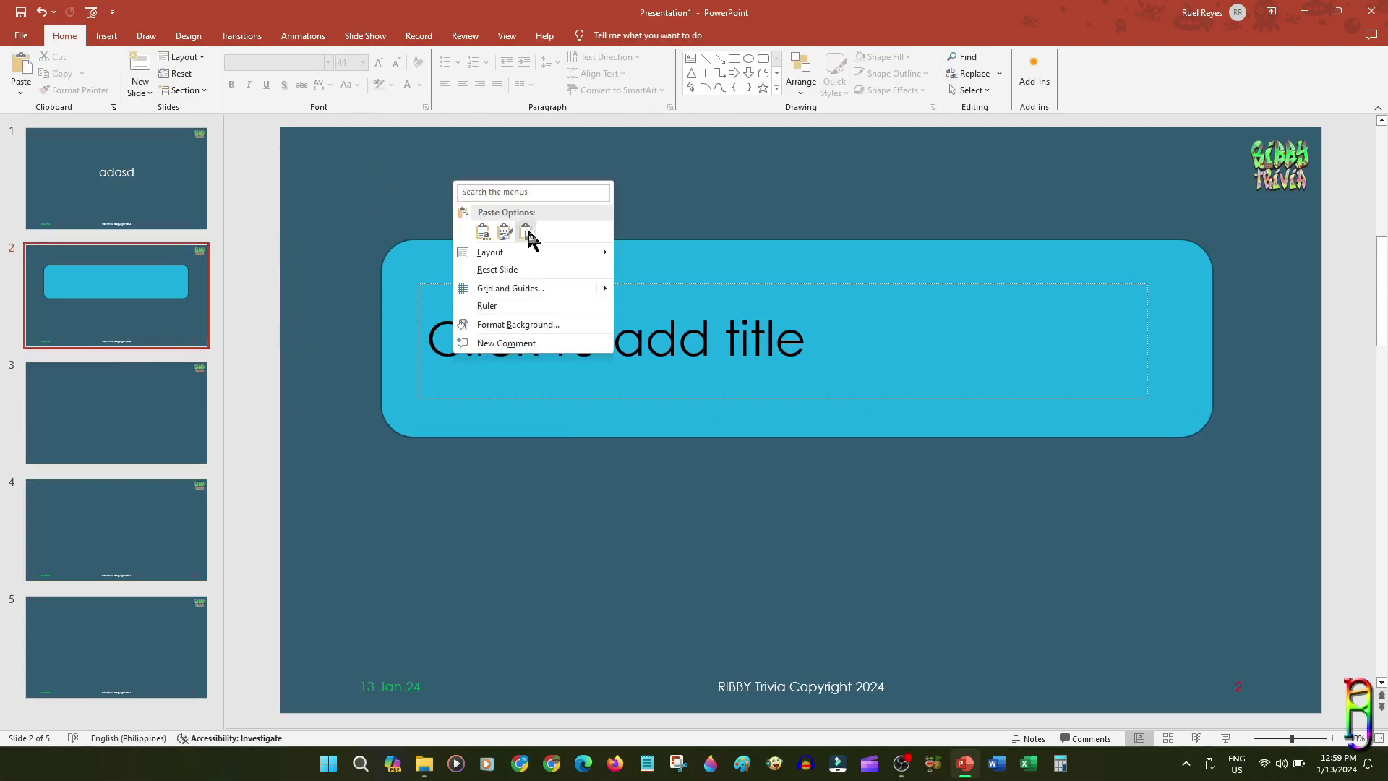
mouse_move(539, 252)
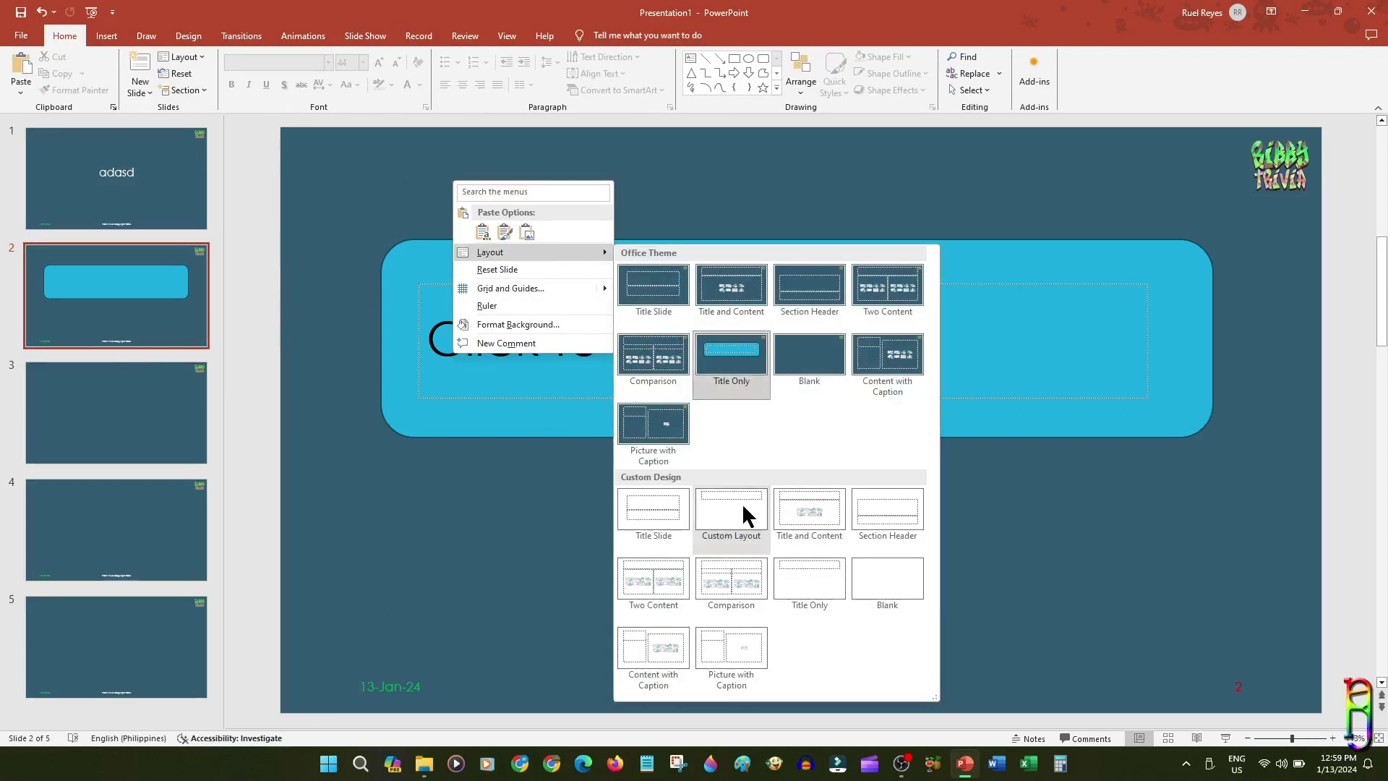
left_click(719, 582)
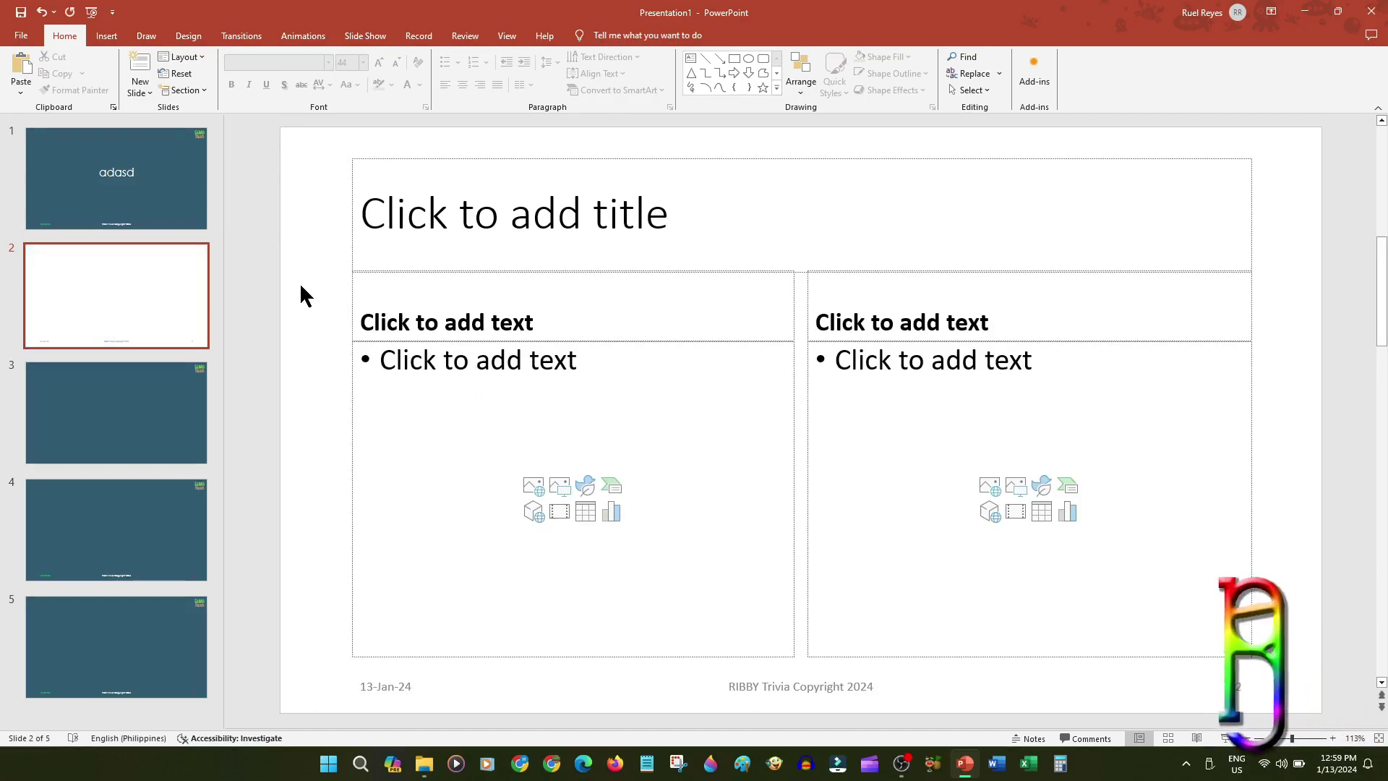
Step: Scroll through the deck to bring slide 3 into view
scroll(299, 286, "up", 1)
scroll(301, 292, "down", 4)
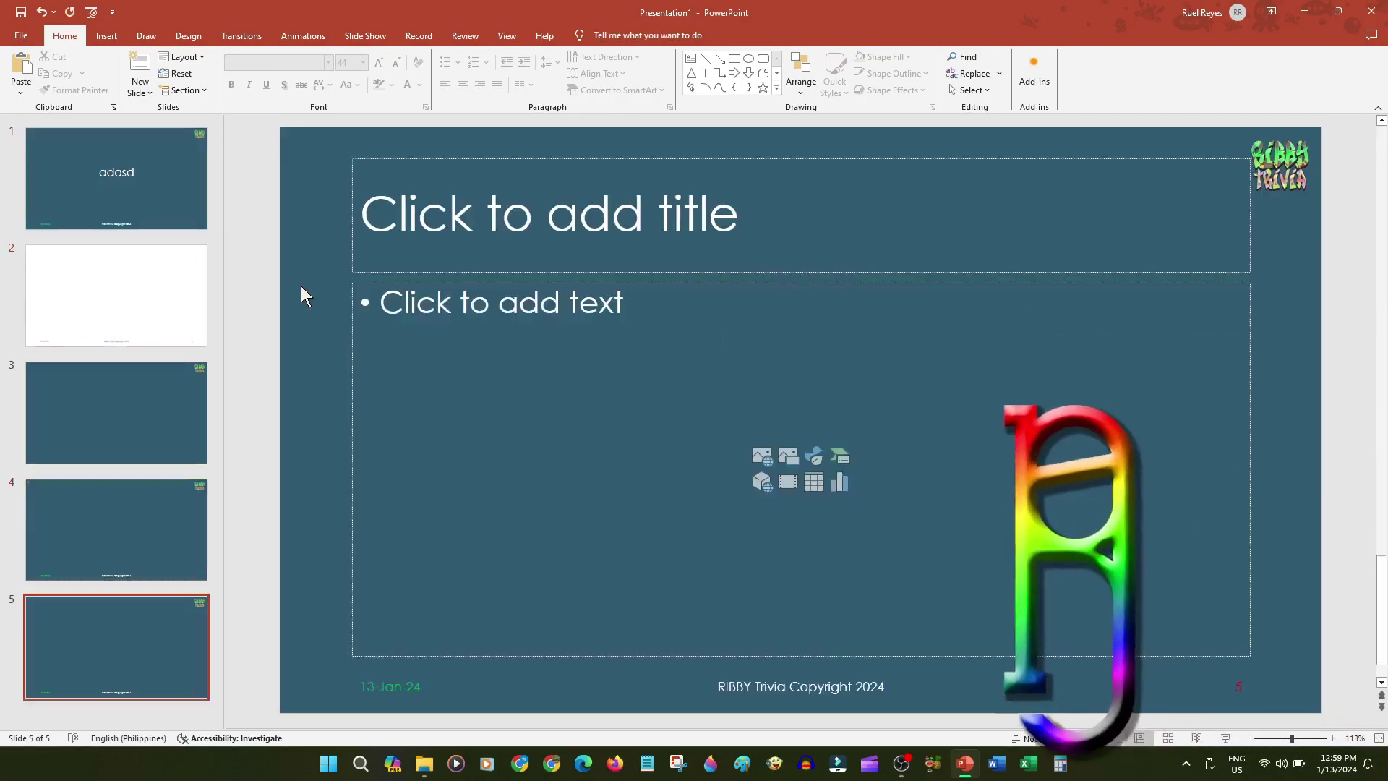
scroll(300, 285, "up", 2)
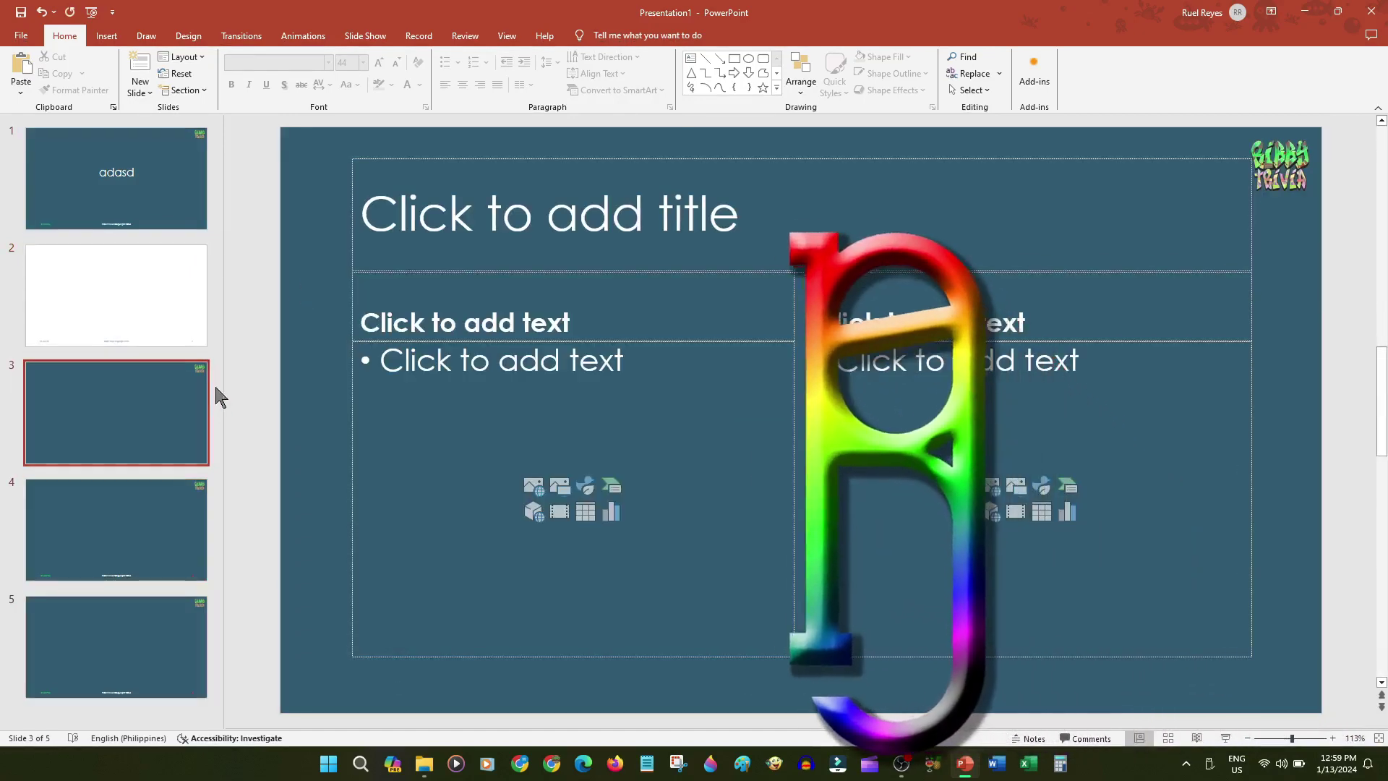